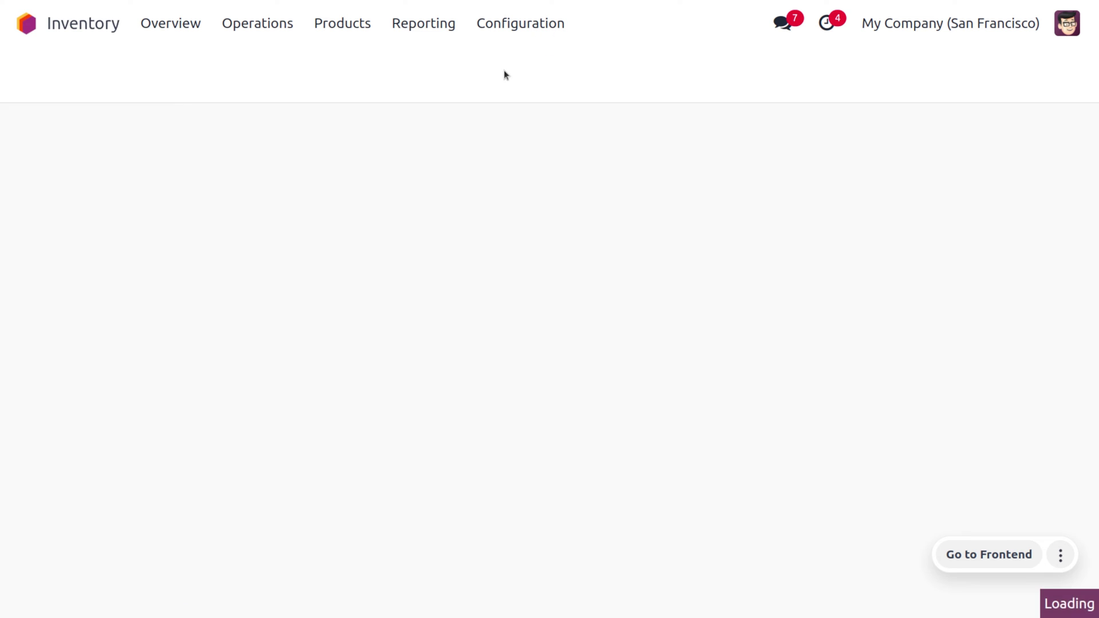
Review the Landed Costs option in the Valuation section of the Inventory settings
scroll(403, 380, down, 10)
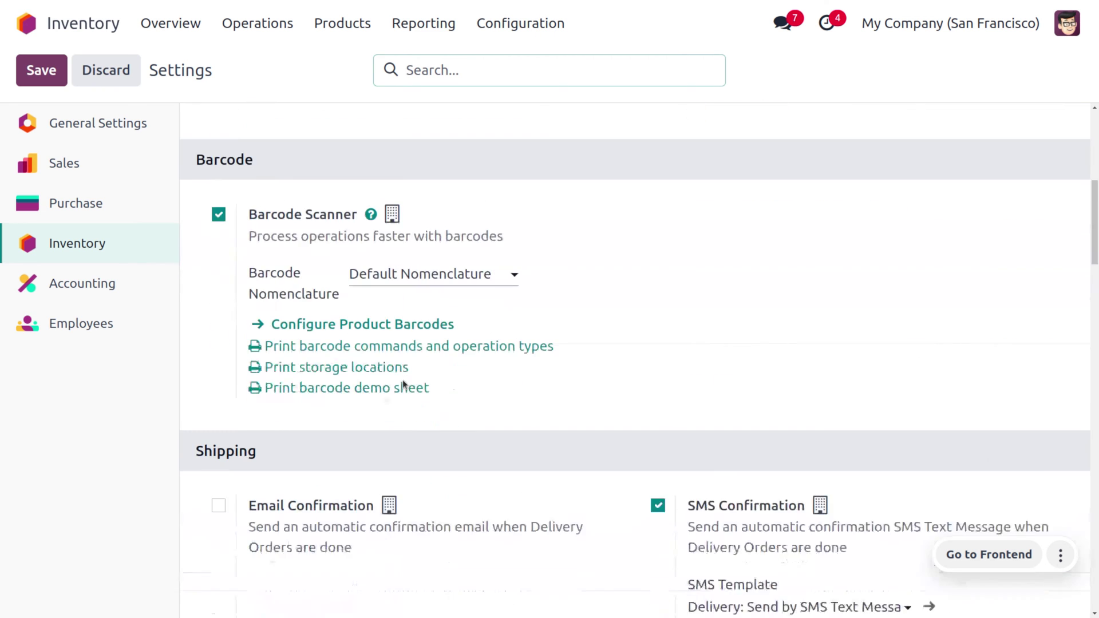
scroll(403, 380, down, 15)
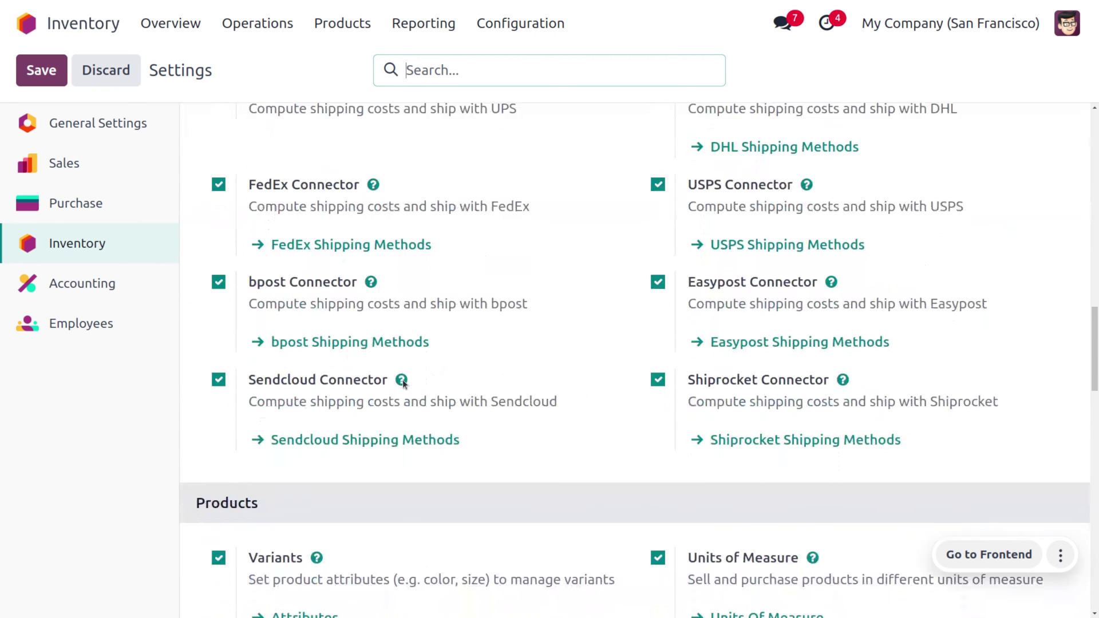
scroll(403, 380, down, 4)
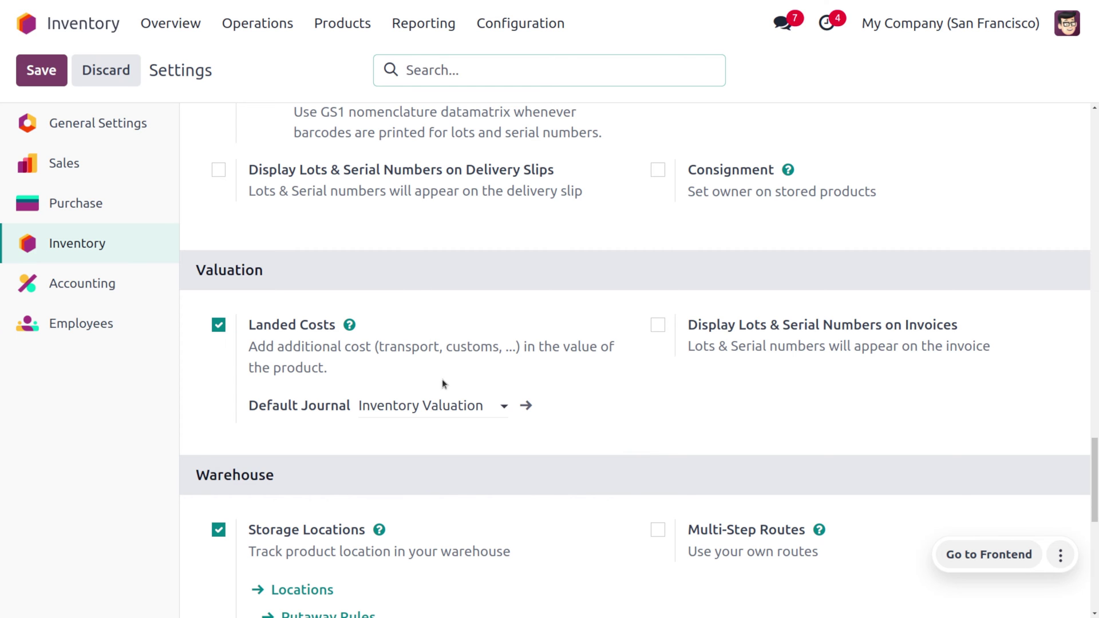
Open a blank landed cost record from Inventory operations and examine its Valuation Adjustments and Additional Costs sections
click(258, 33)
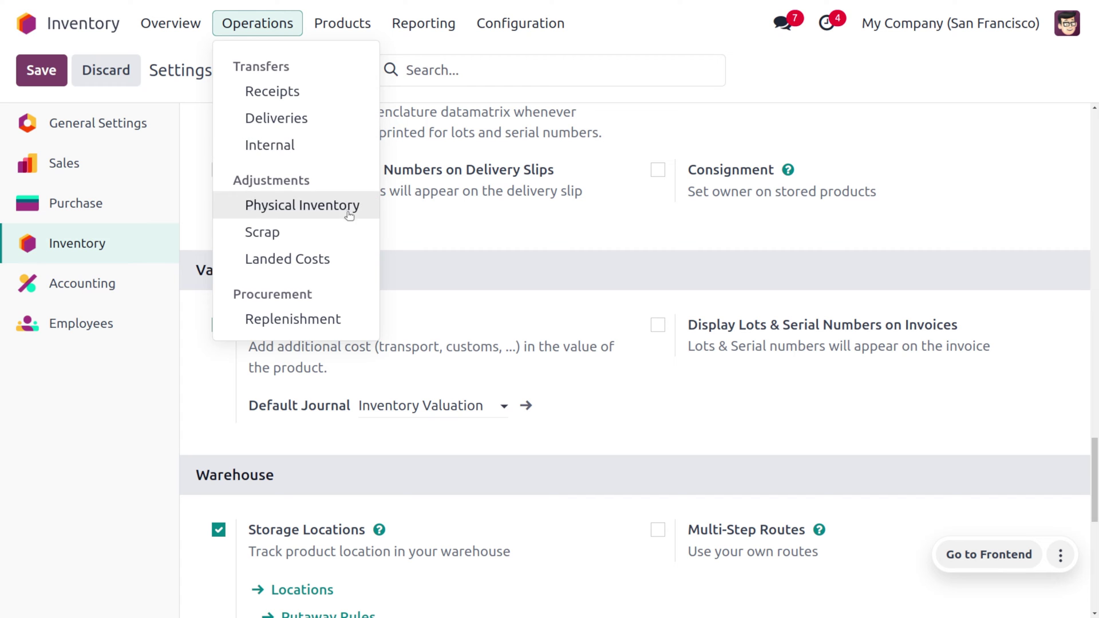
click(351, 260)
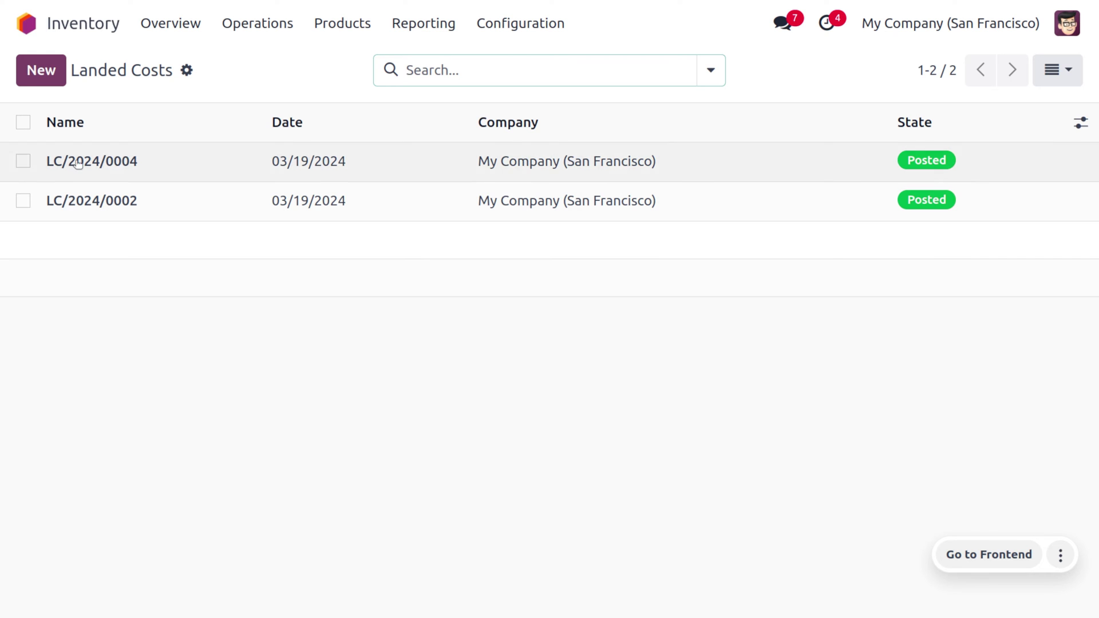
click(43, 71)
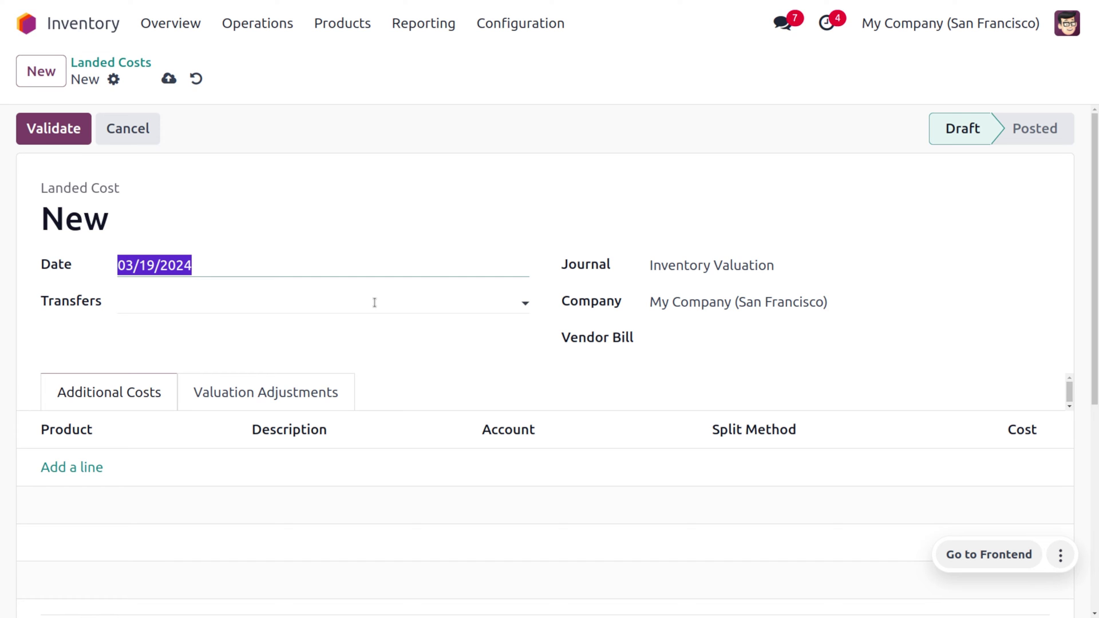
click(308, 394)
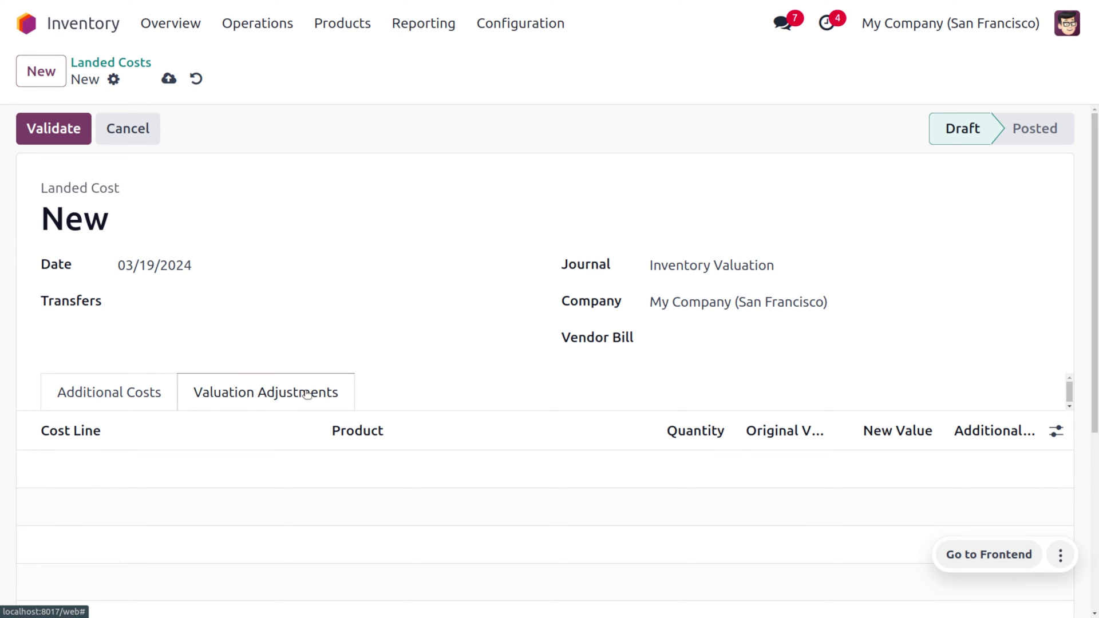
click(91, 403)
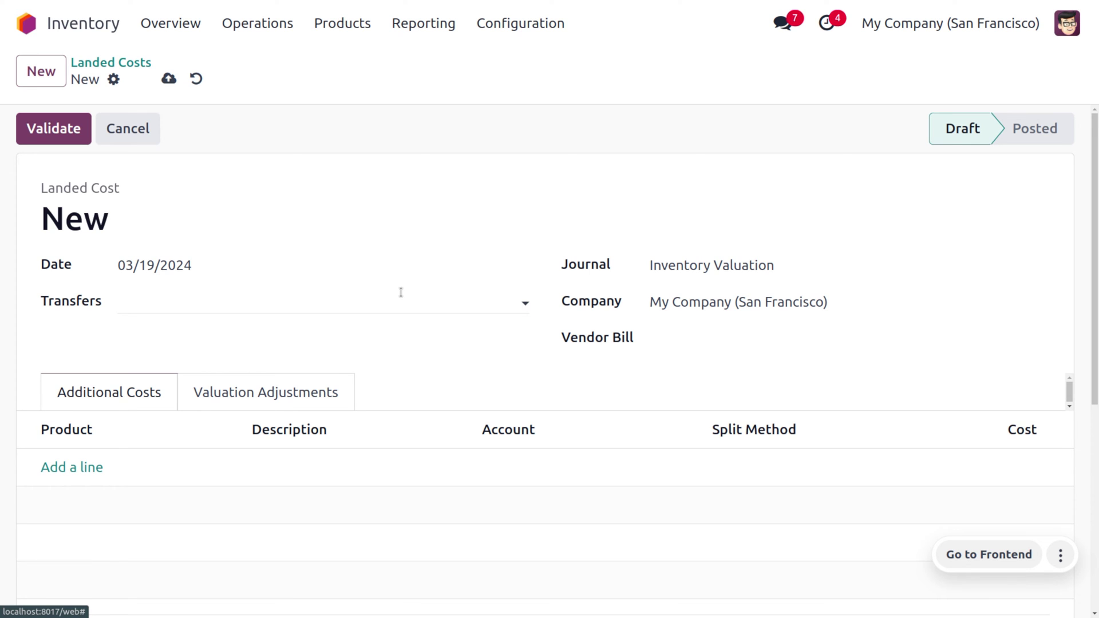
Switch to the Purchase app, start a new request for quotation and select an individual contact as the vendor
click(23, 24)
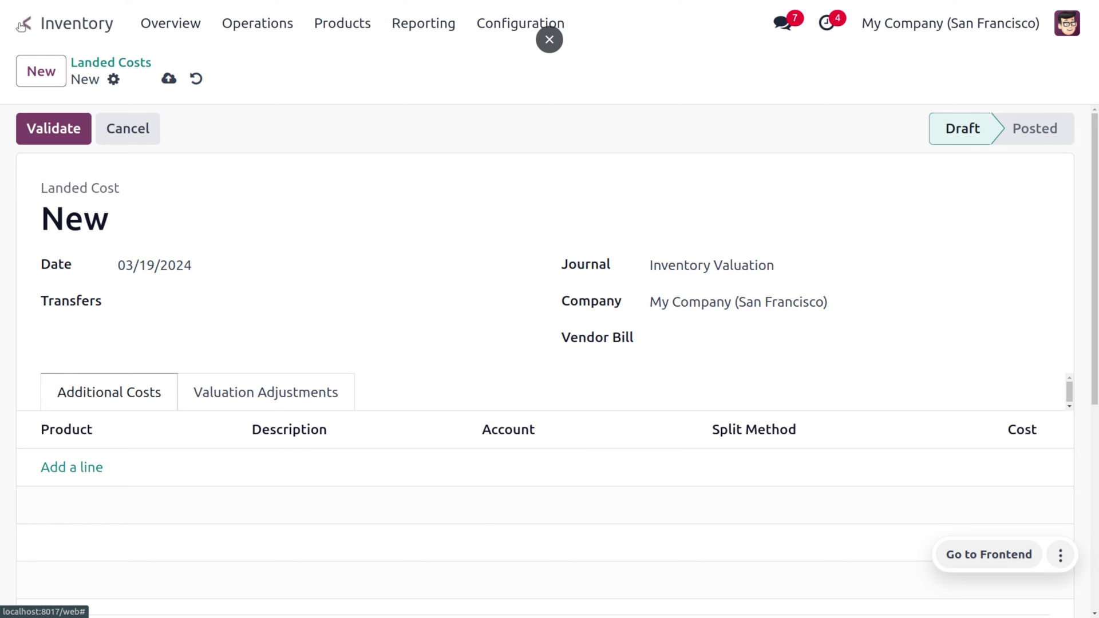
text(pu)
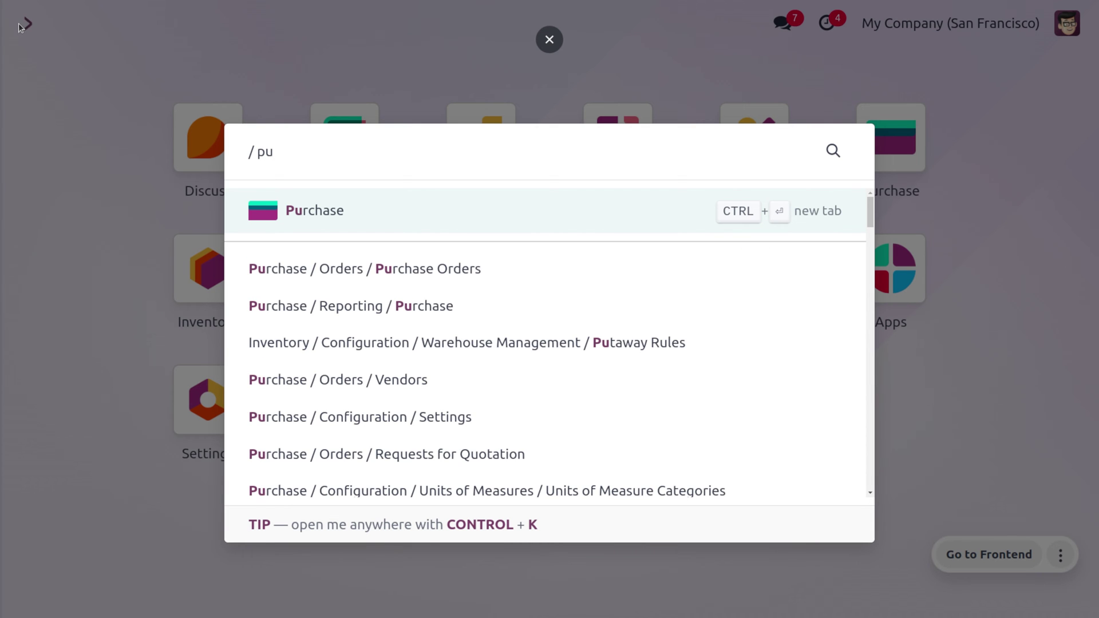
key(Return)
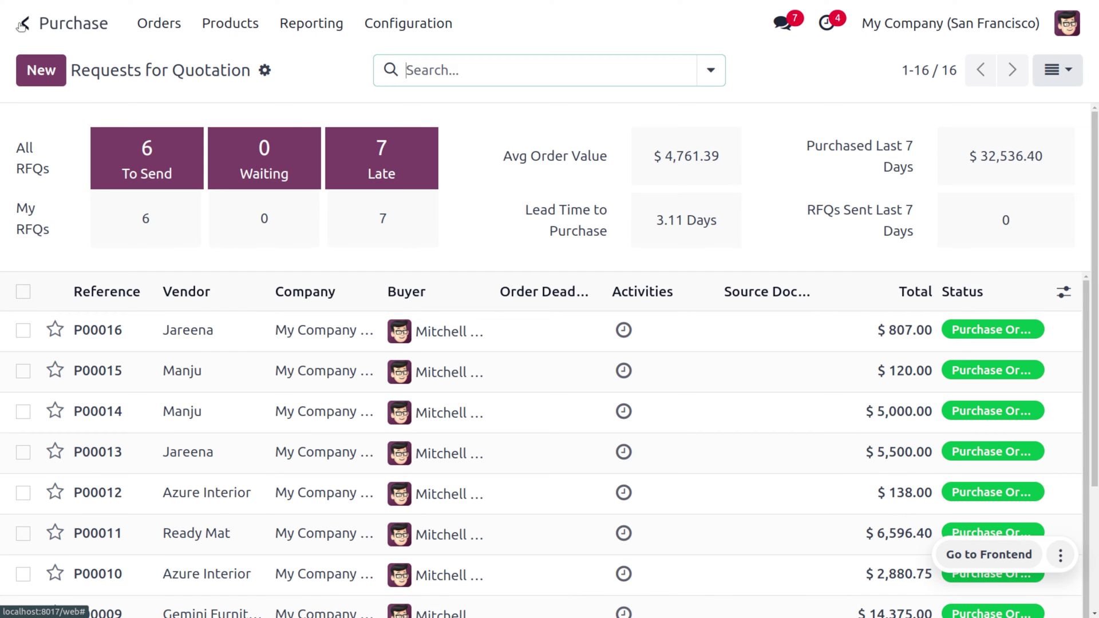
click(59, 73)
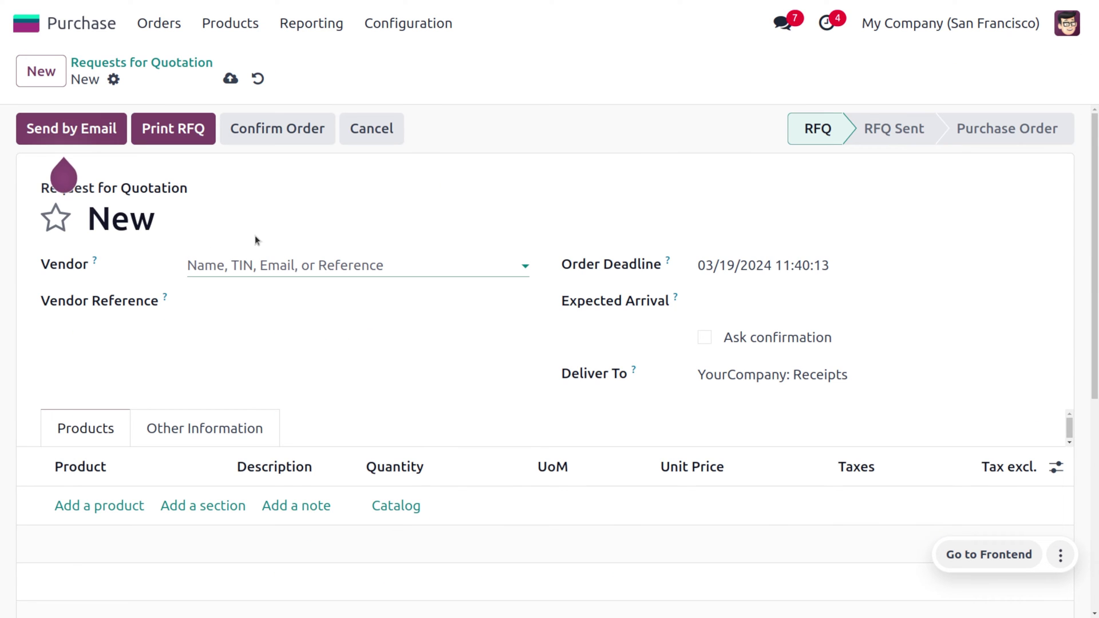
click(276, 277)
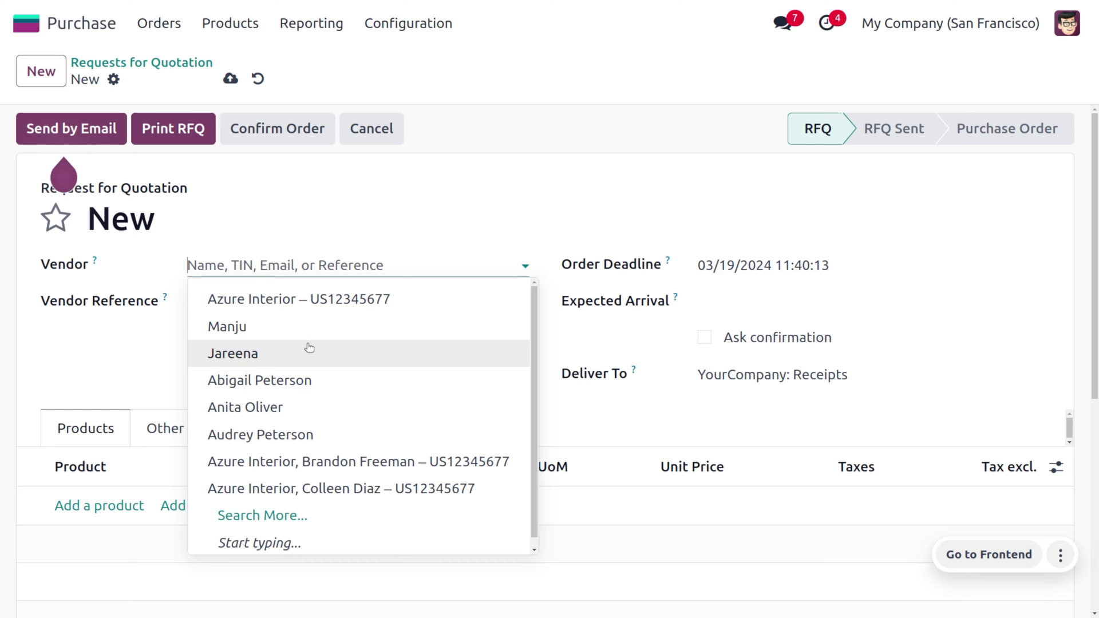
click(318, 380)
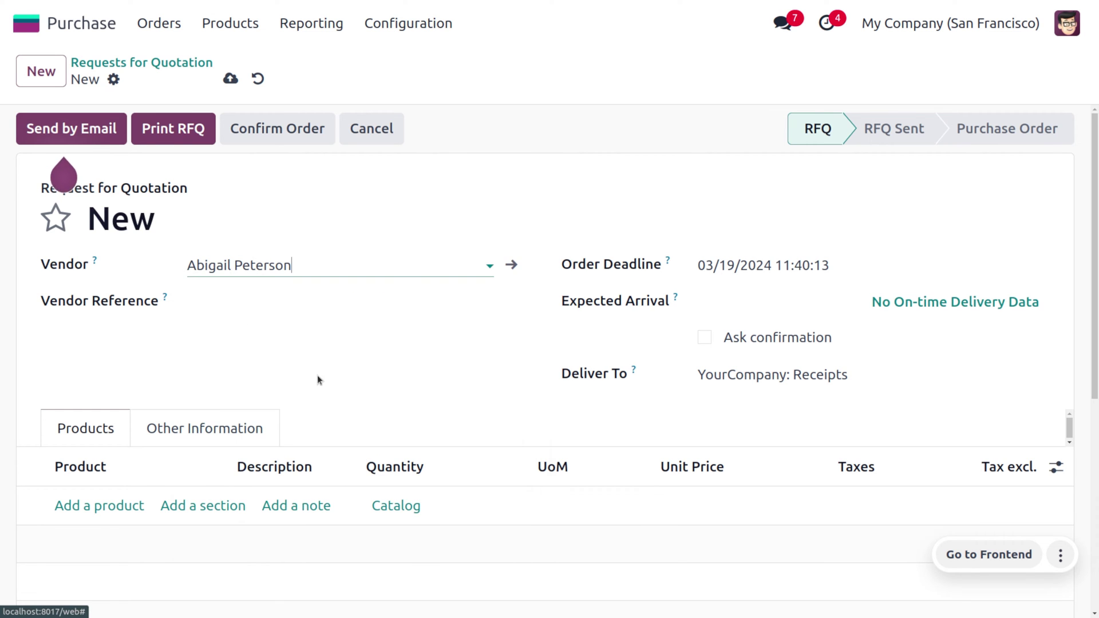
Add Computer Speaker to the request for quotation with a quantity of 2 and remove its 15% tax
click(99, 506)
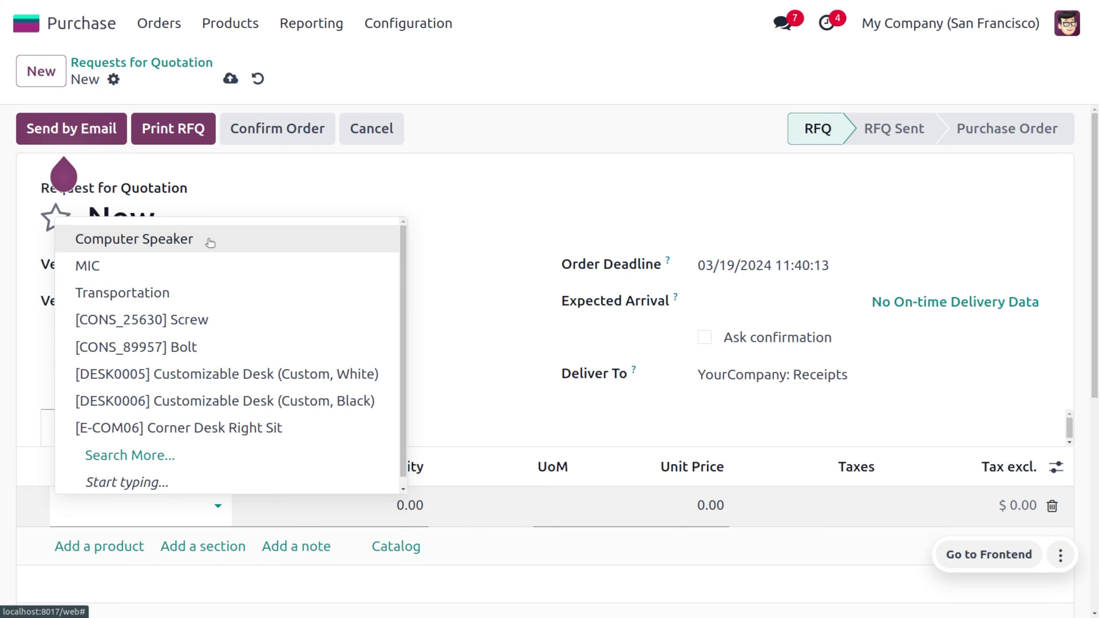
click(209, 243)
click(414, 525)
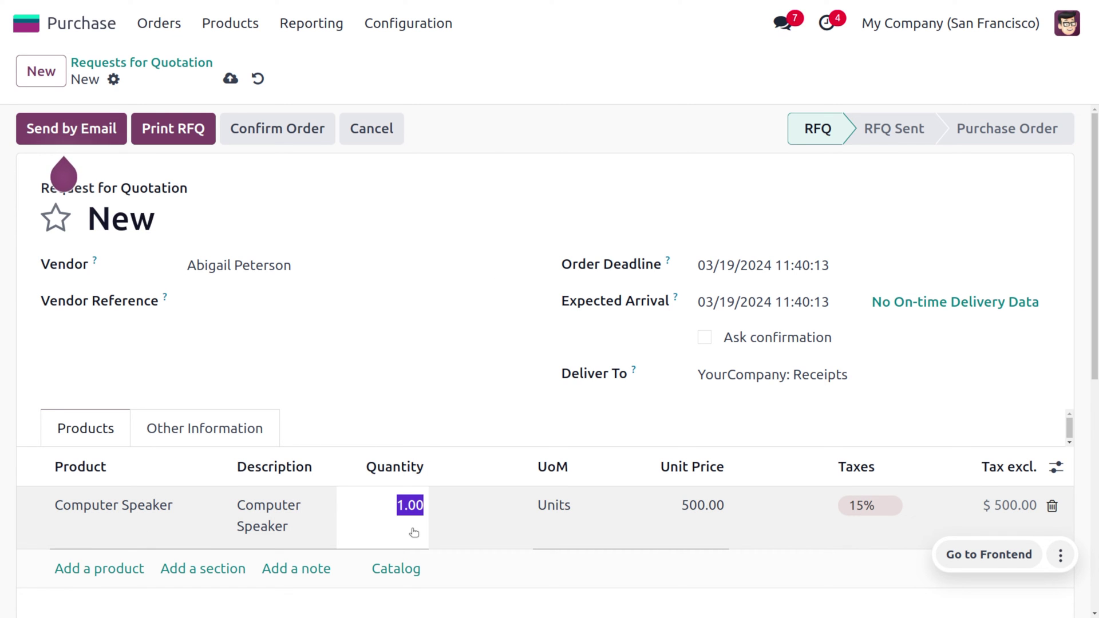
text(2)
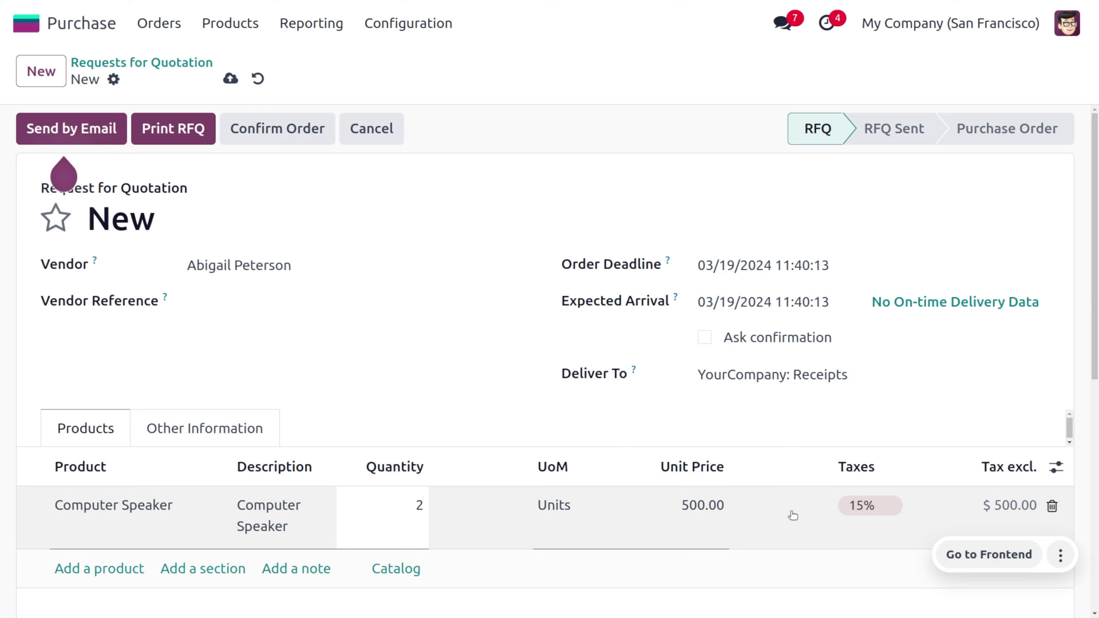
click(894, 505)
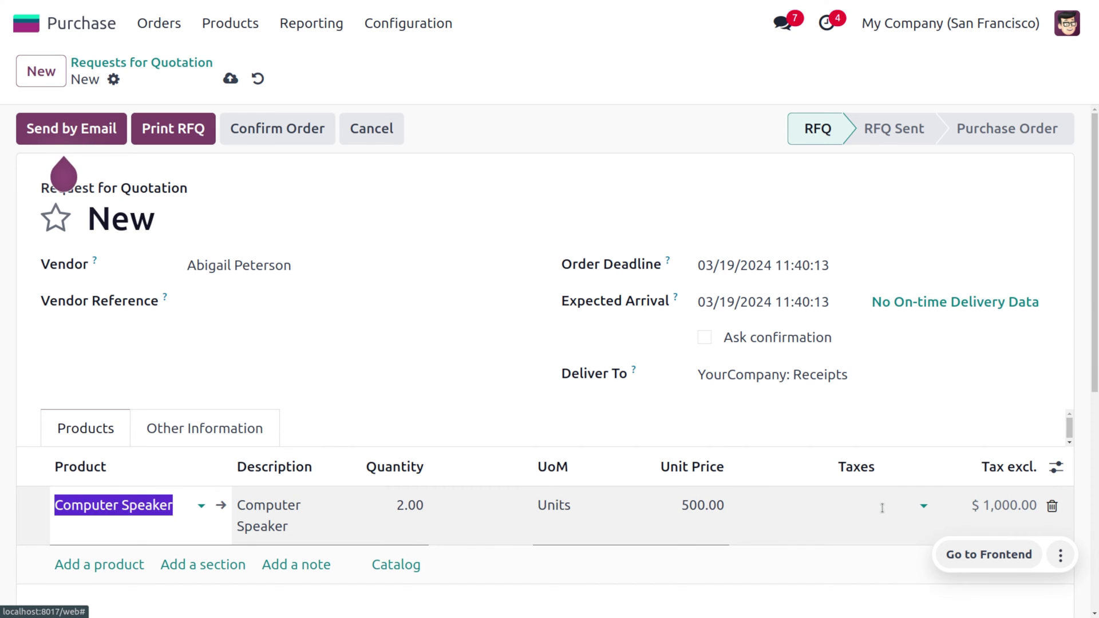
Add MIC as the second product line of the request for quotation
click(63, 566)
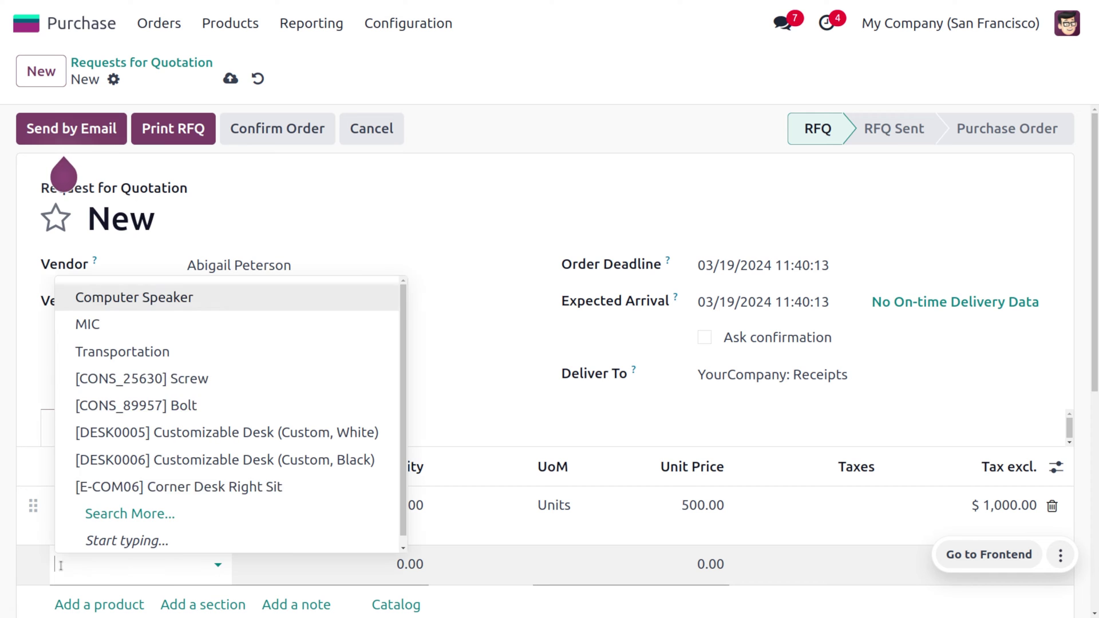
click(223, 324)
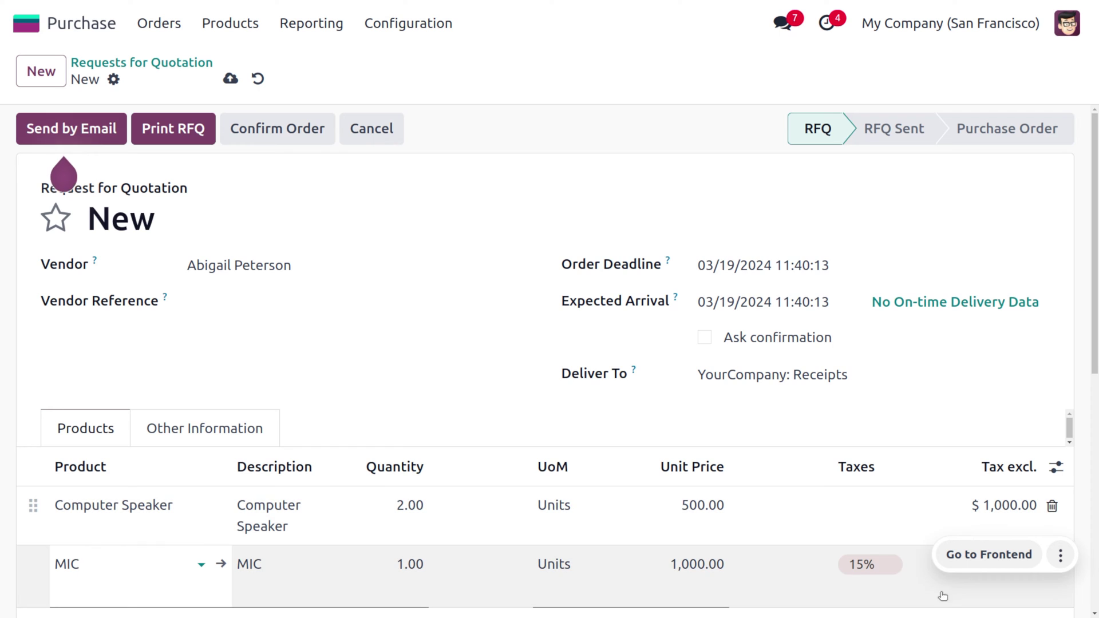
click(898, 572)
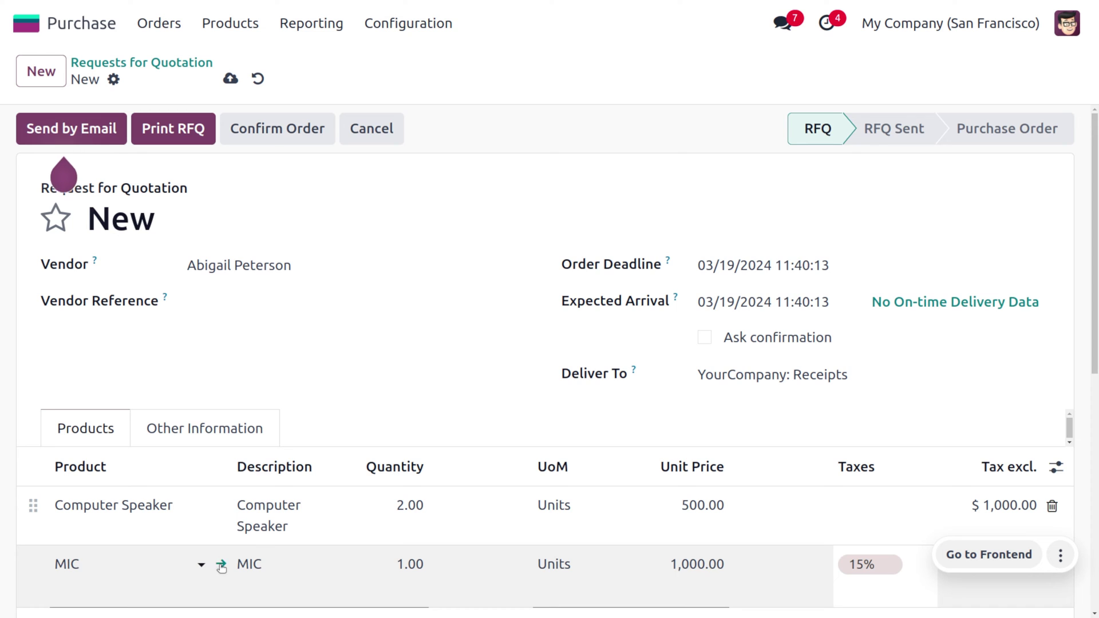
Open the MIC product record and remove its 15% customer tax
click(220, 565)
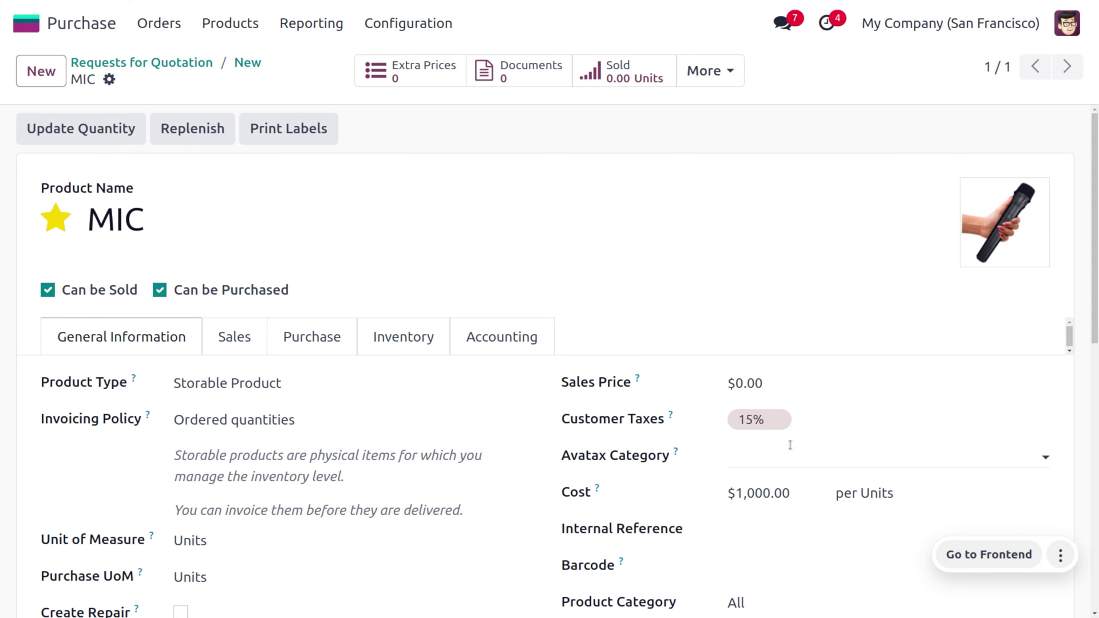
click(776, 419)
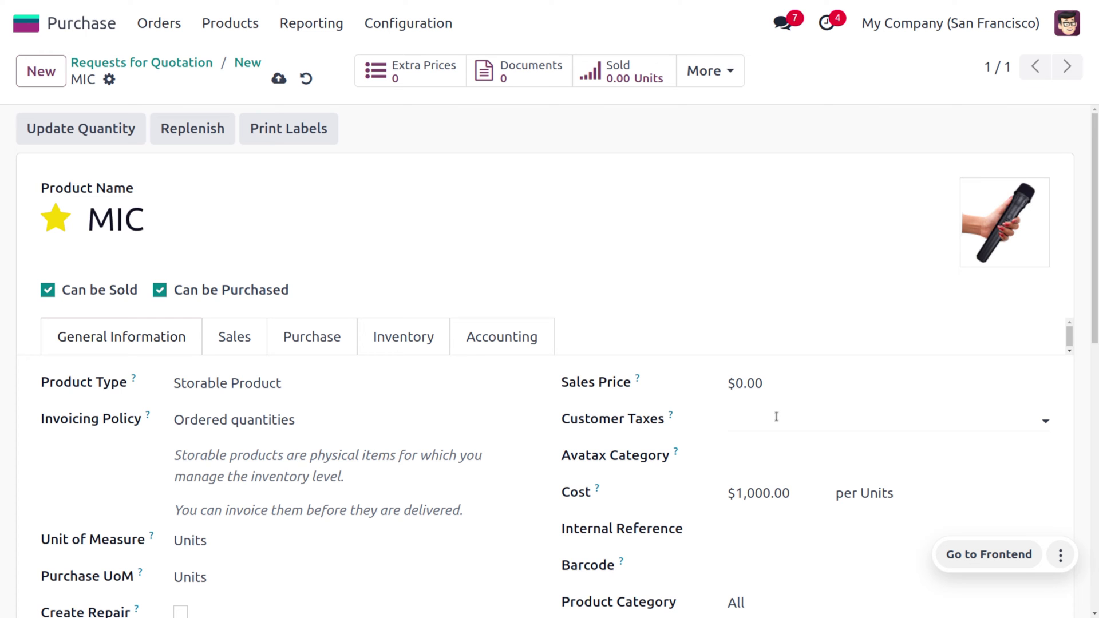
Inspect the costing method options of MIC's product category, and return to the request for quotation
scroll(836, 425, down, 4)
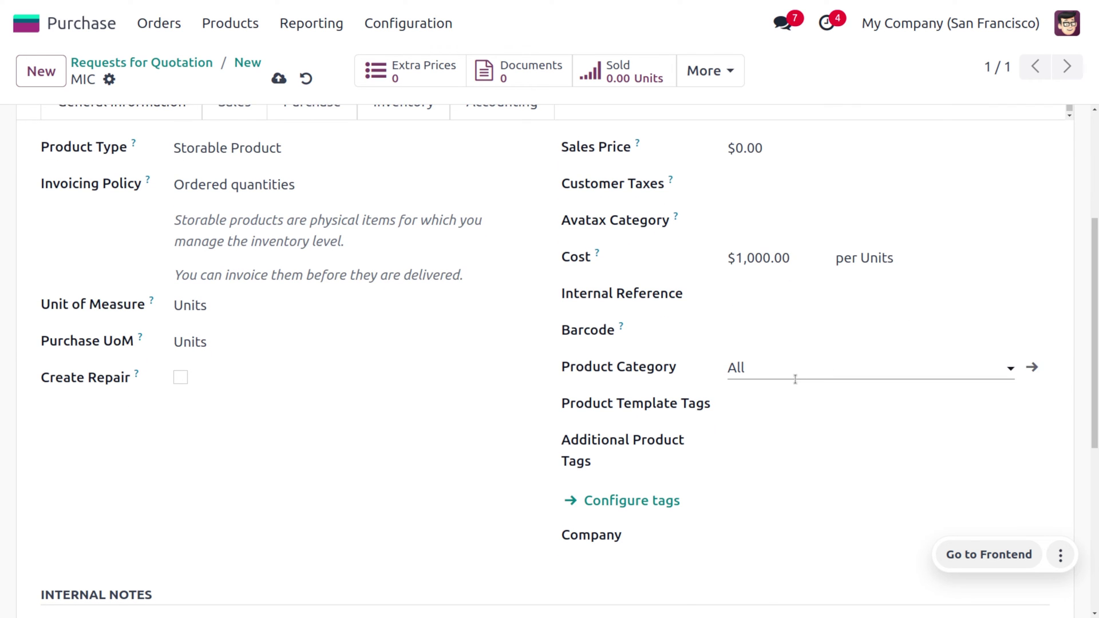
click(1030, 369)
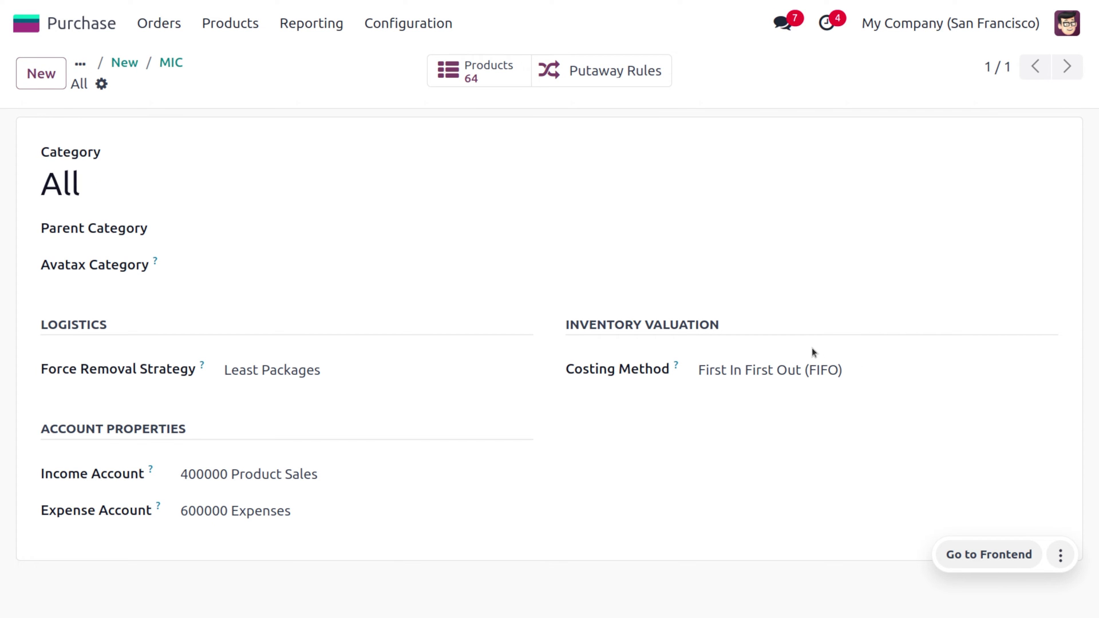
click(831, 370)
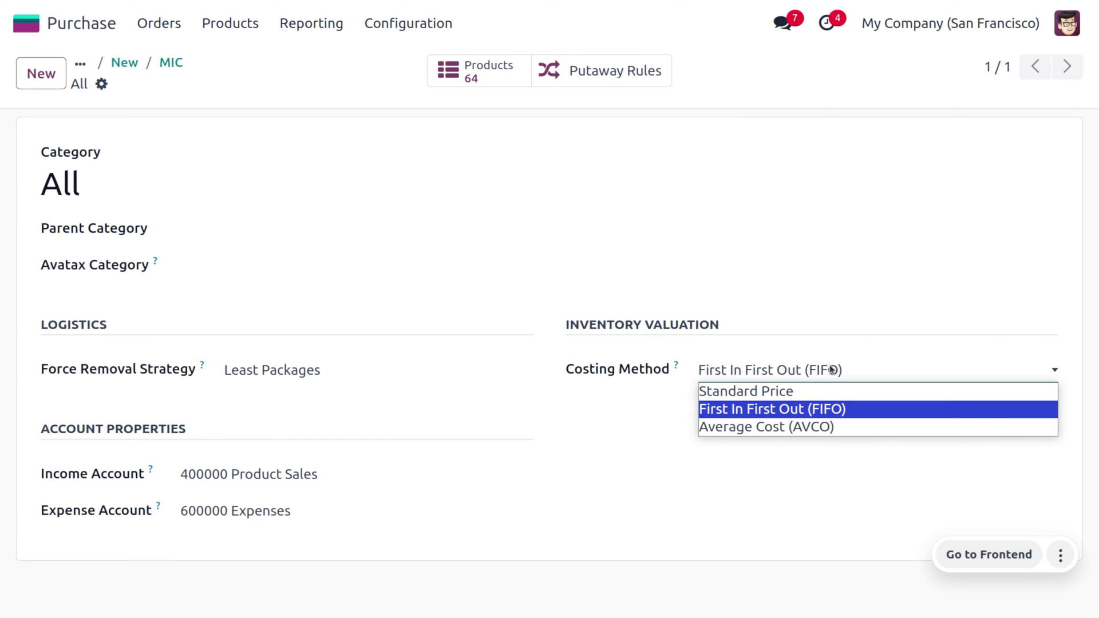
click(667, 199)
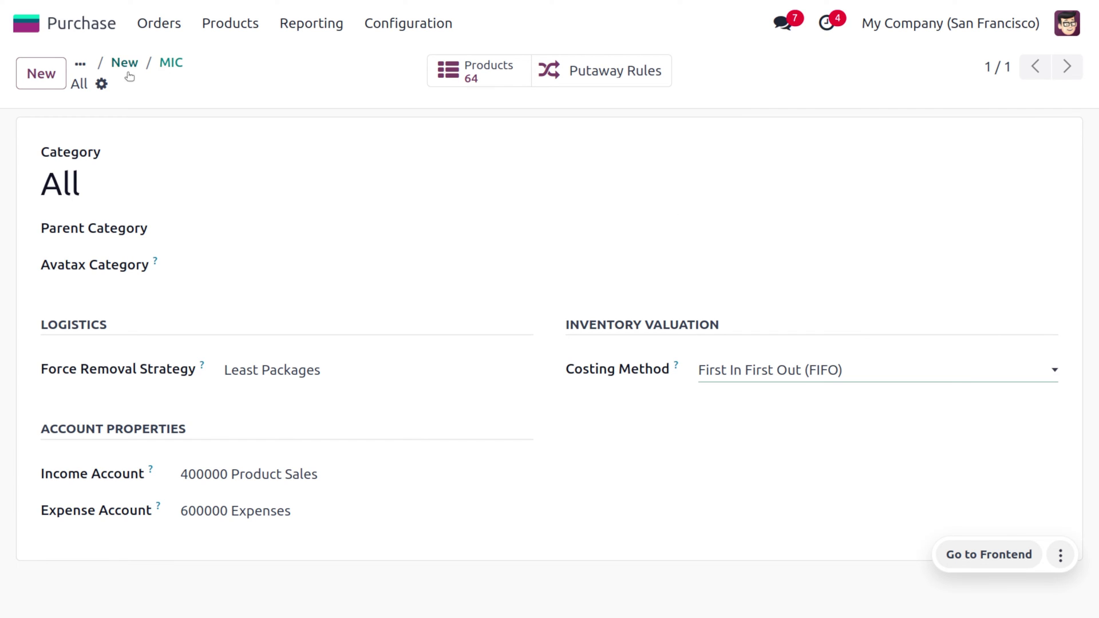
click(172, 64)
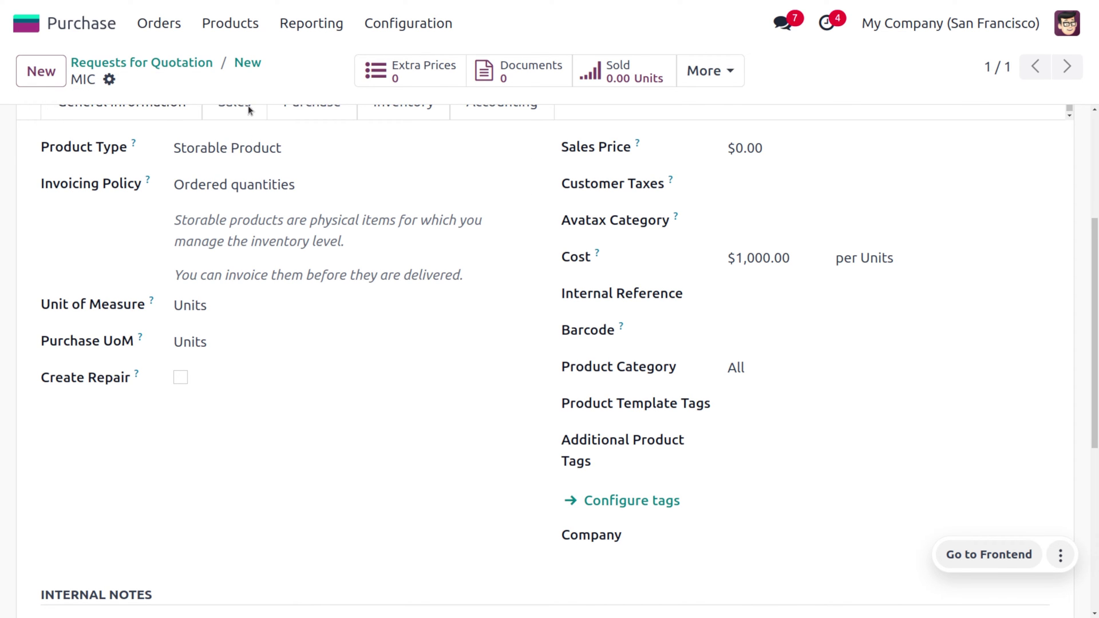
scroll(250, 215, up, 4)
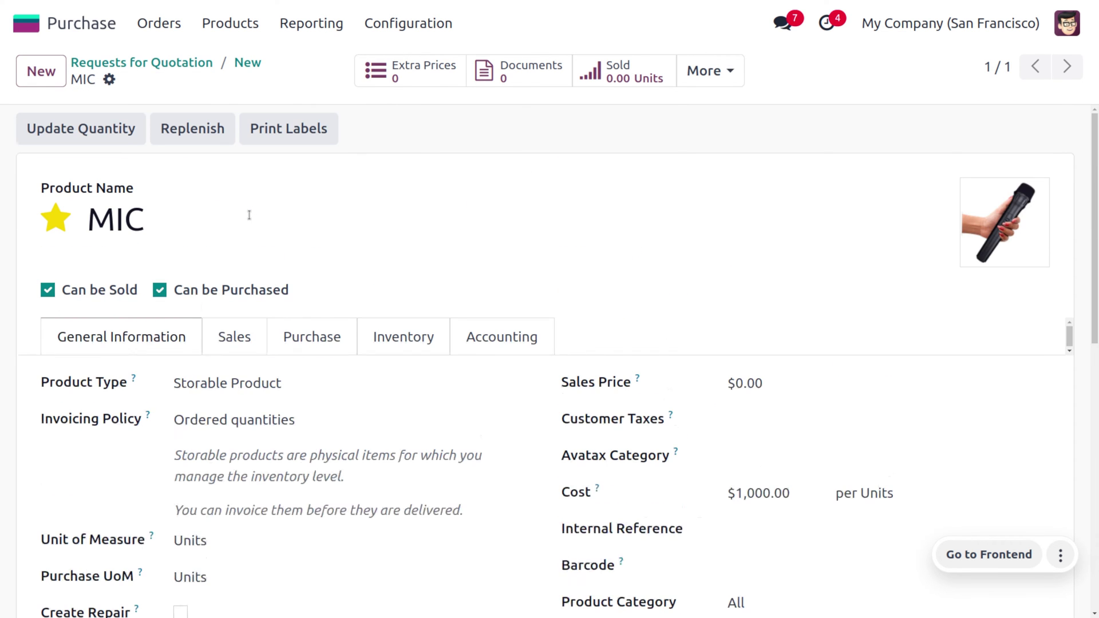
click(239, 63)
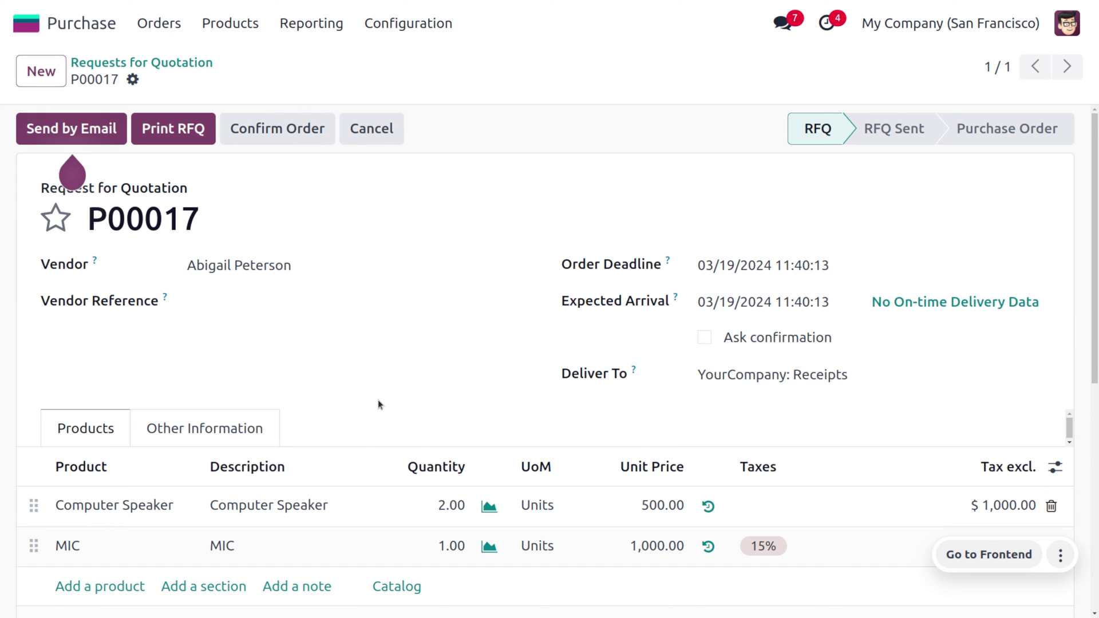
Confirm the purchase order and validate the receipt of both products, returning to the order
click(293, 129)
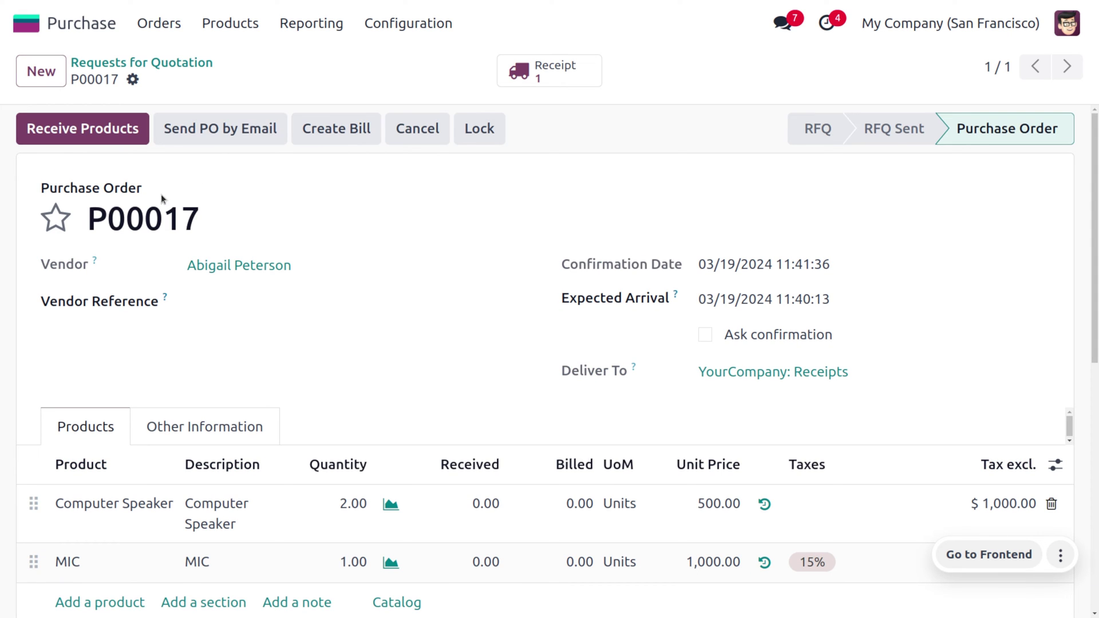
click(70, 130)
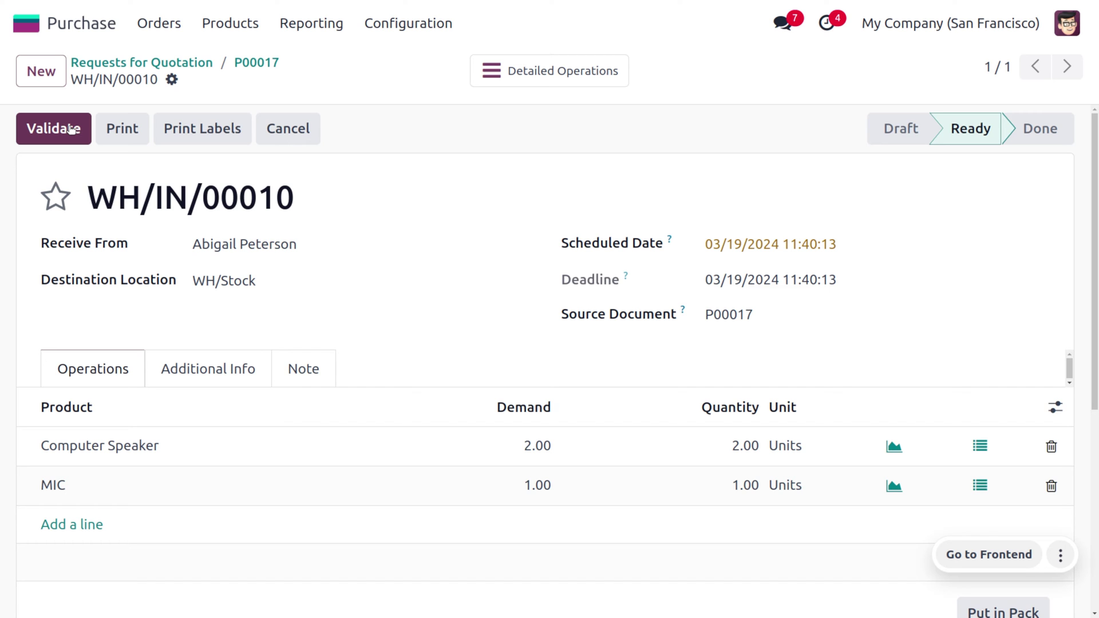
click(71, 130)
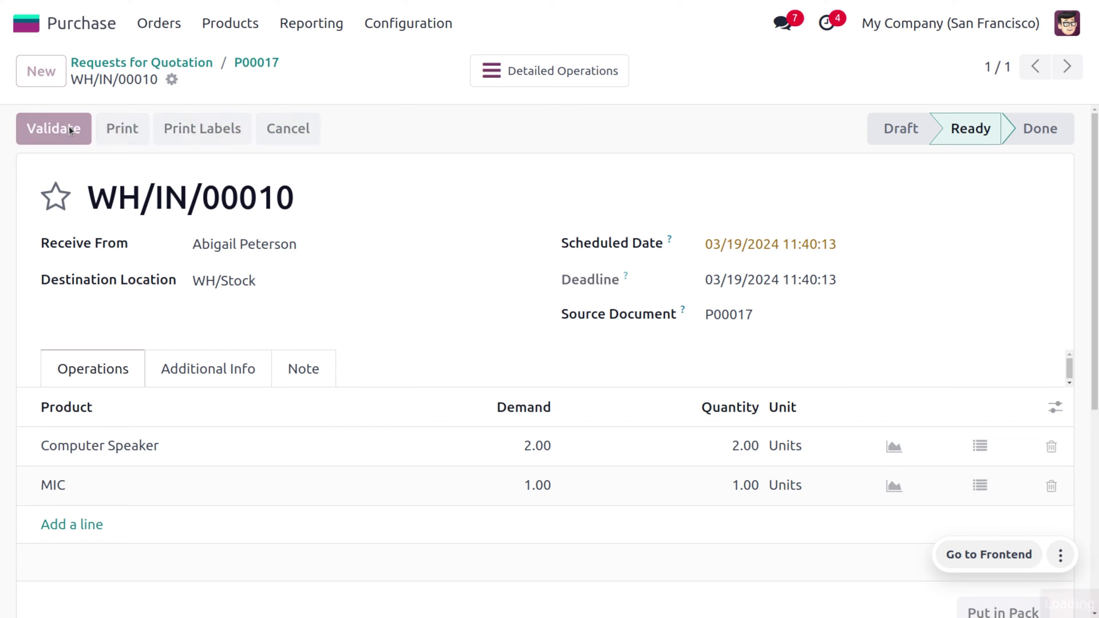
double_click(269, 207)
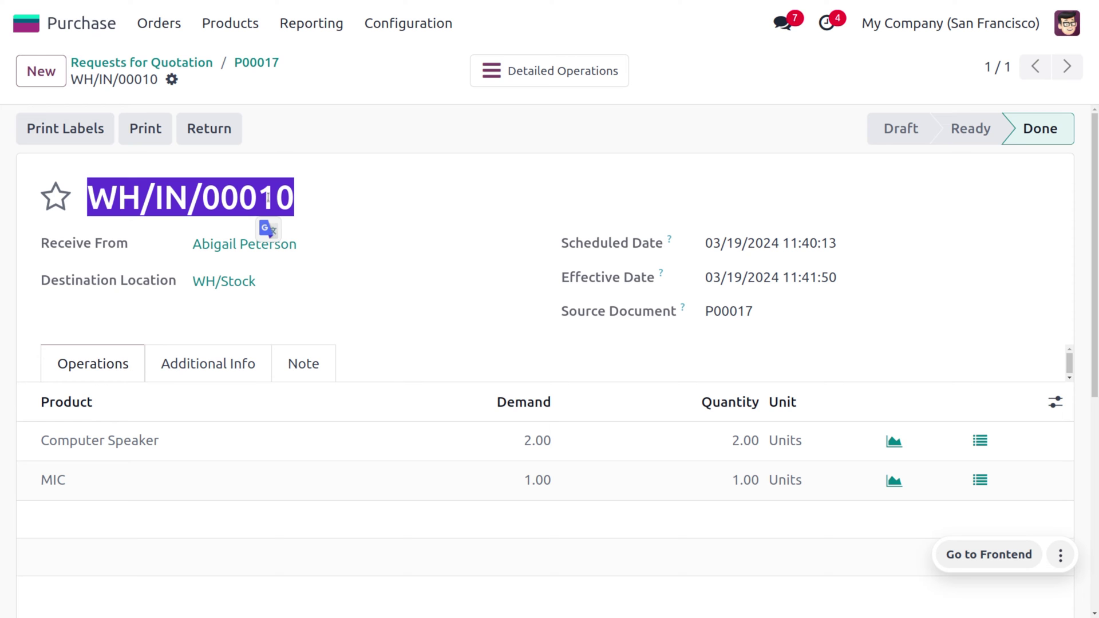
click(250, 60)
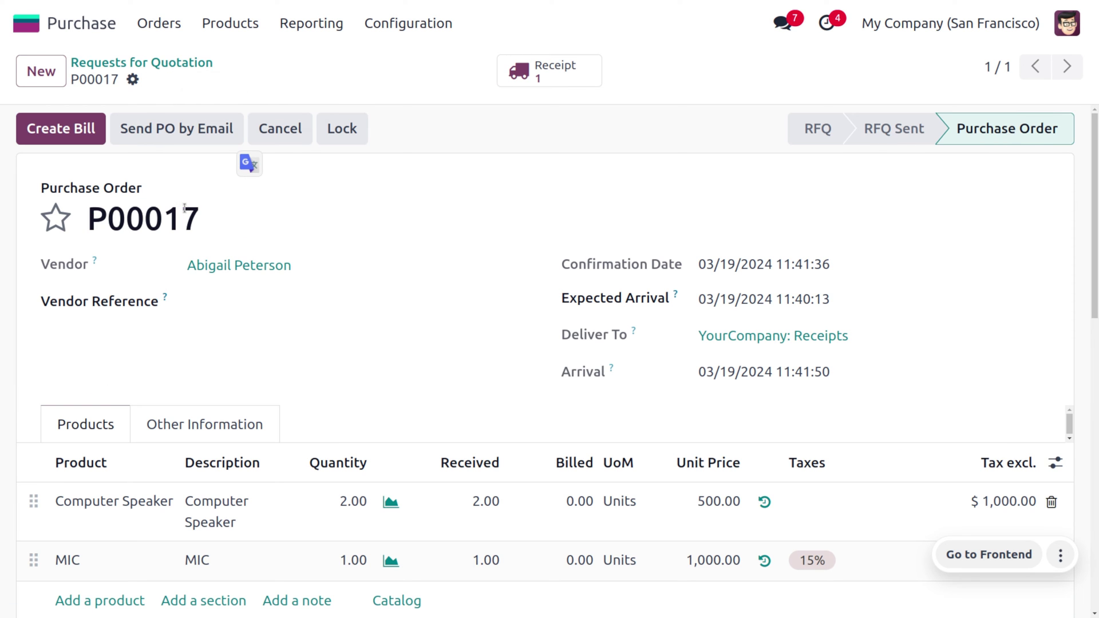
Create the vendor bill for the received purchase order, set its bill date to 03/19/2024 and confirm it
click(79, 141)
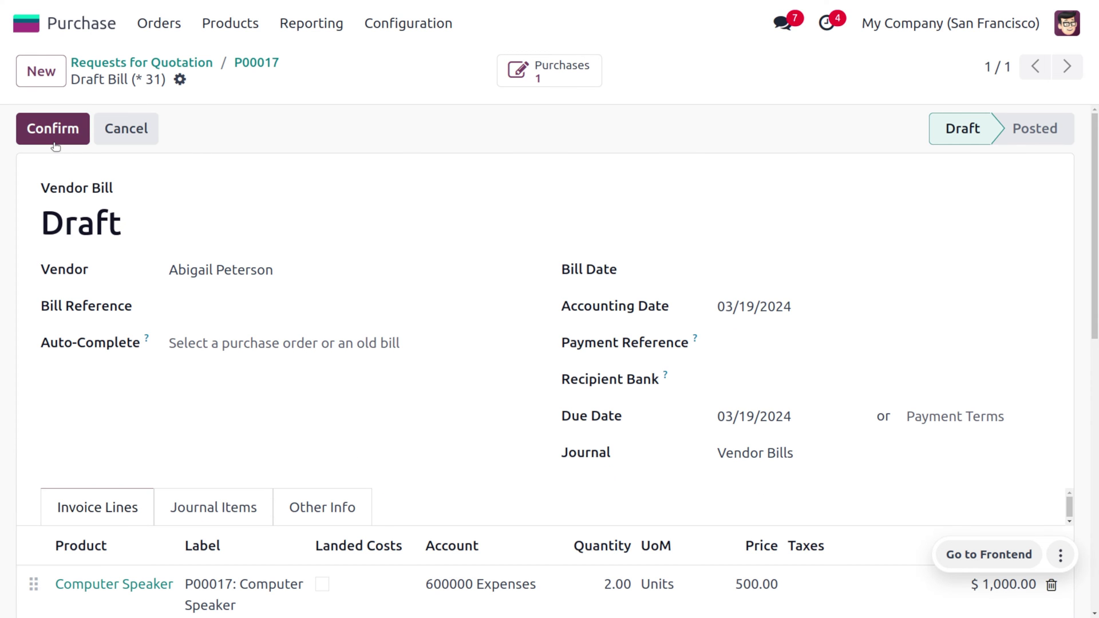
click(53, 129)
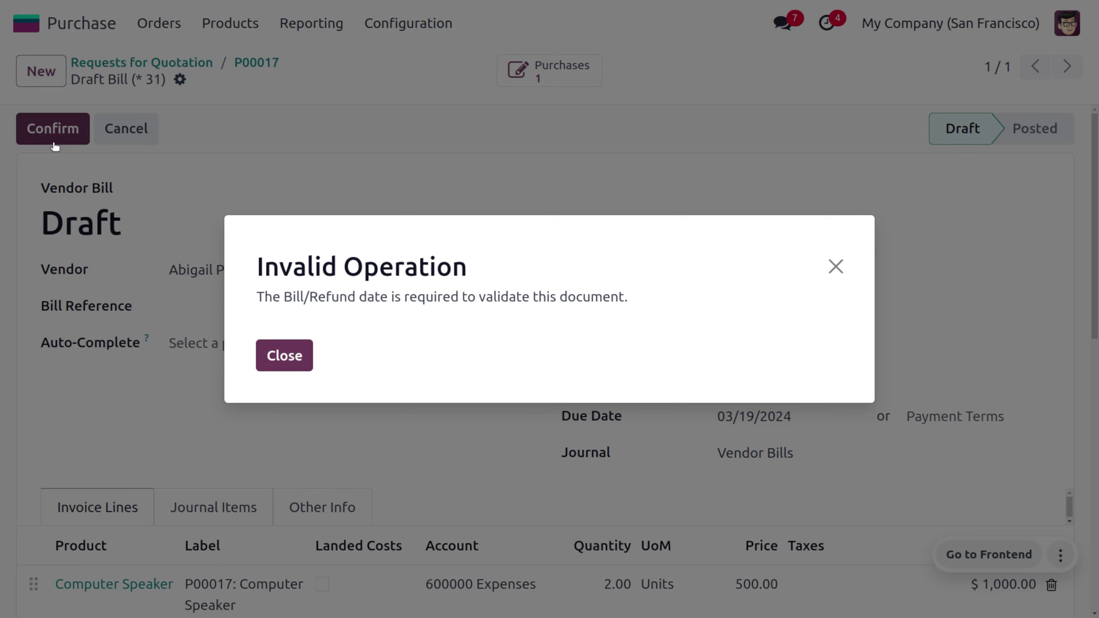
click(284, 359)
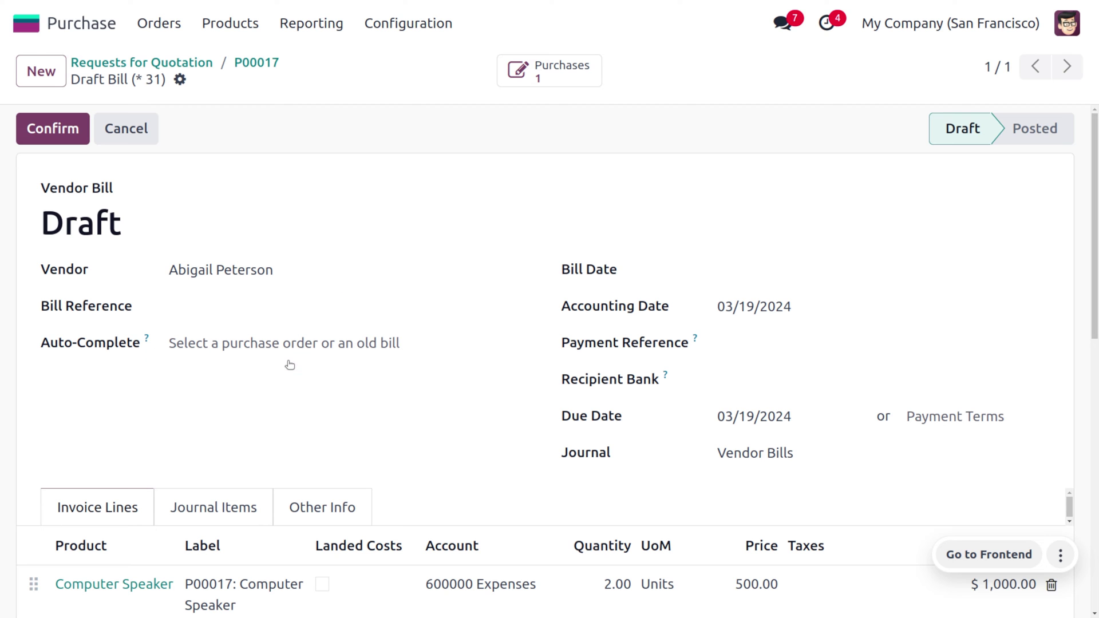
click(749, 275)
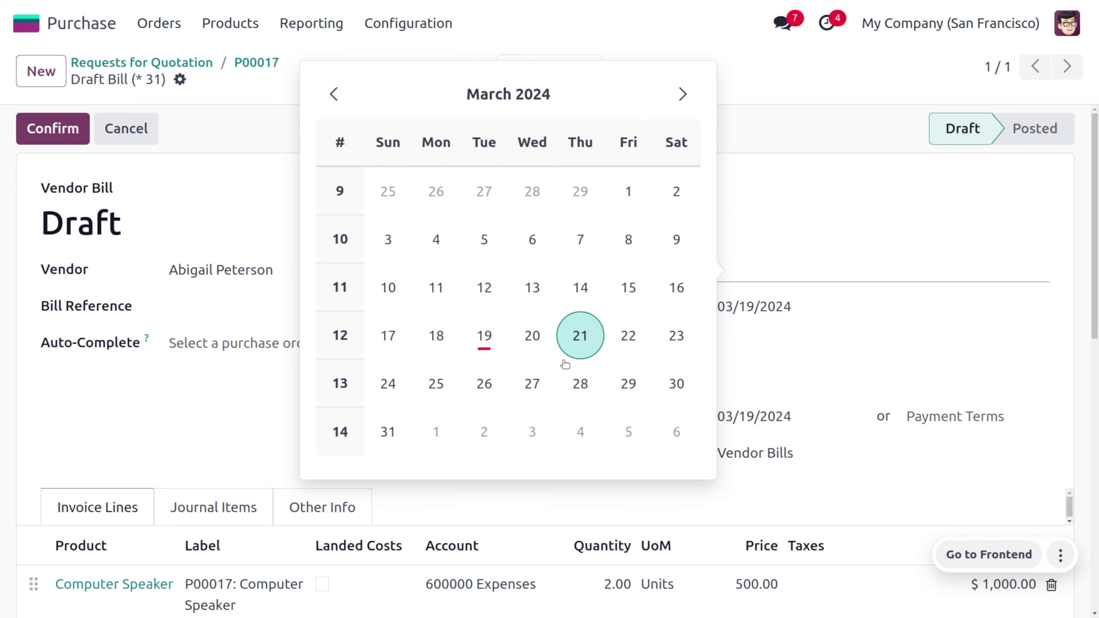
click(493, 341)
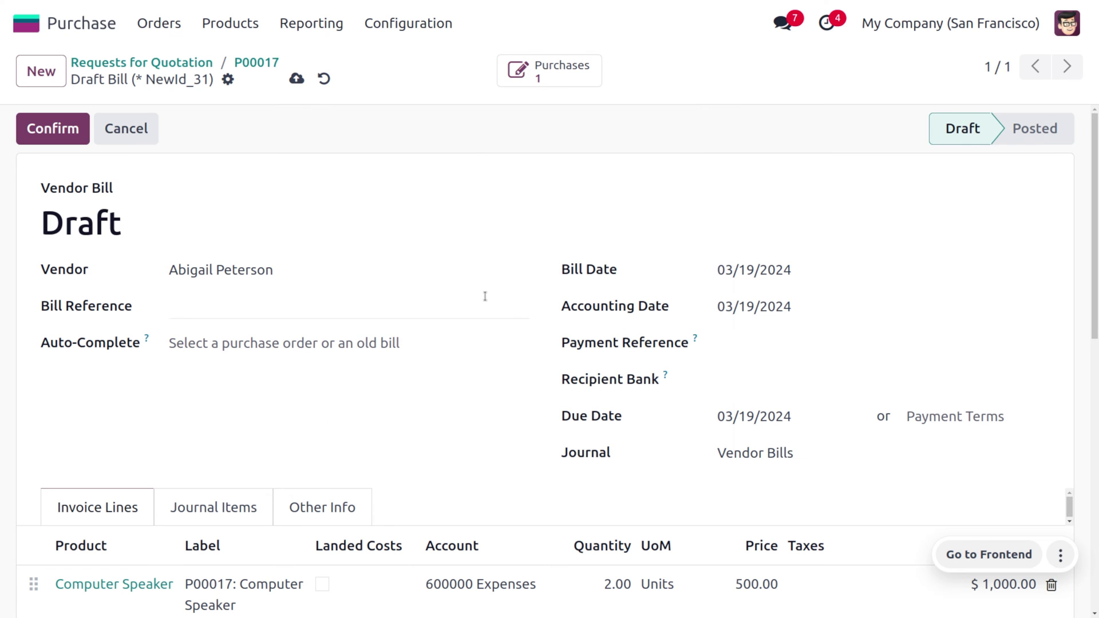
click(52, 120)
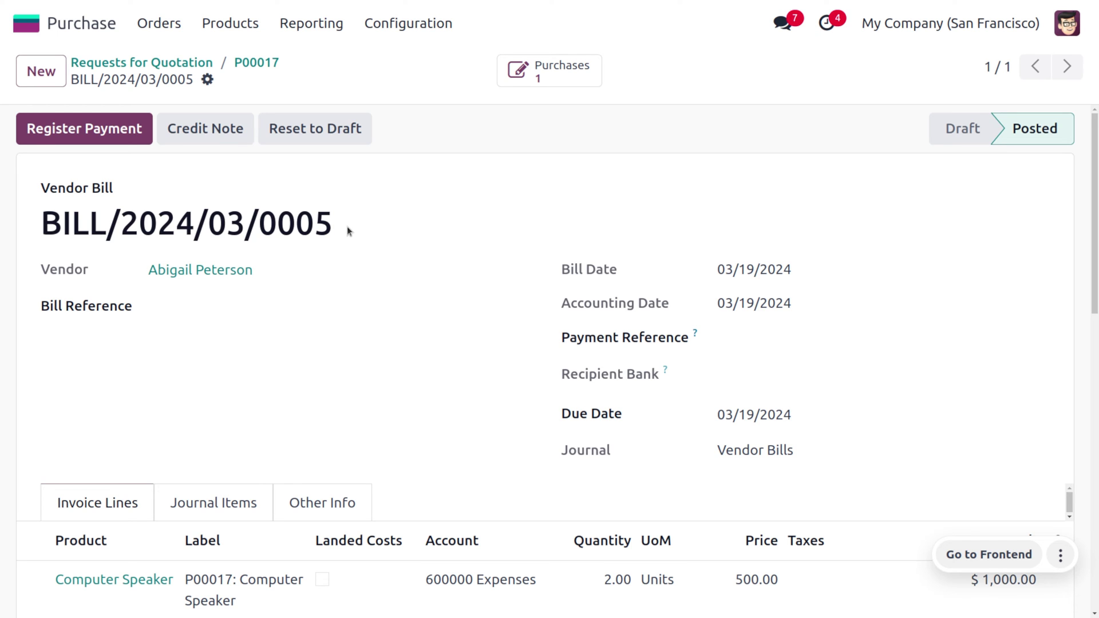
Create a new request for quotation for the same vendor with Transportation as its product line
click(122, 64)
click(31, 80)
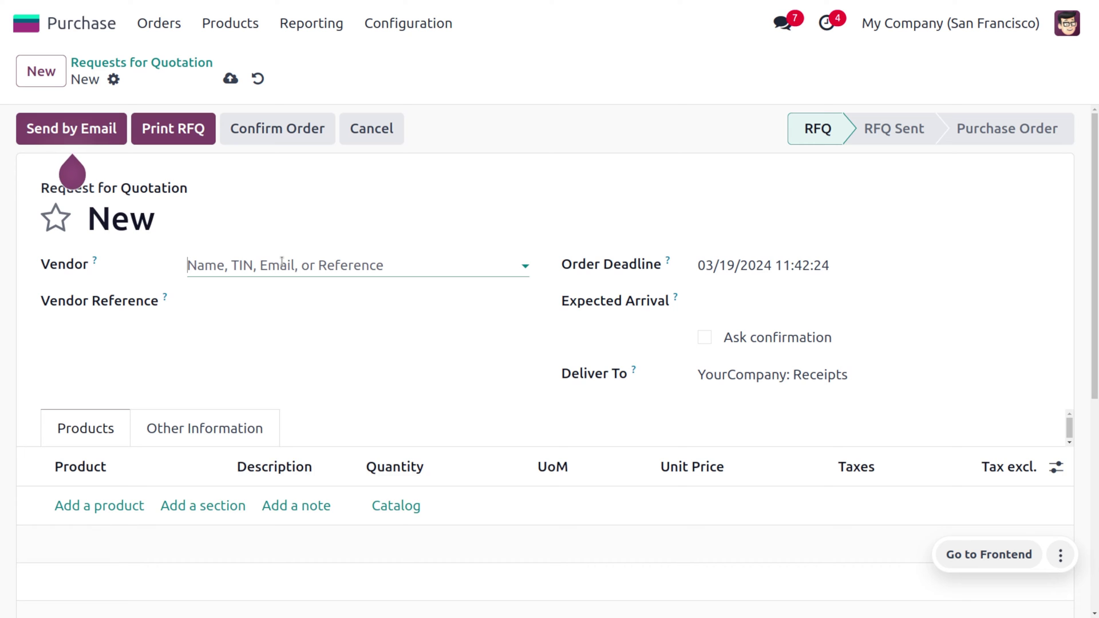
click(281, 264)
click(329, 381)
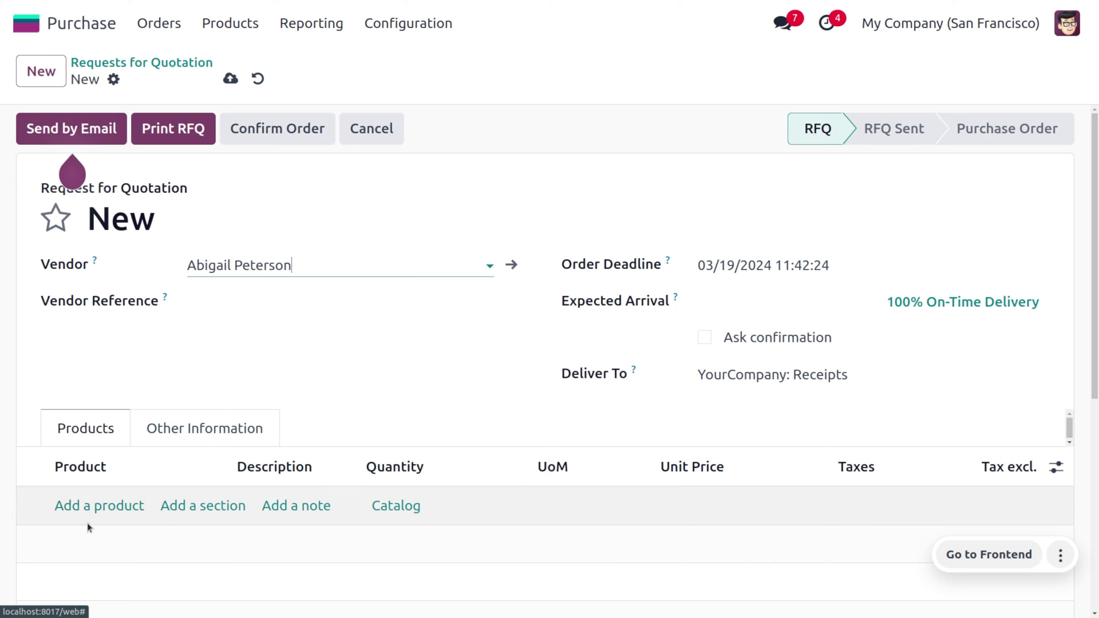
click(82, 507)
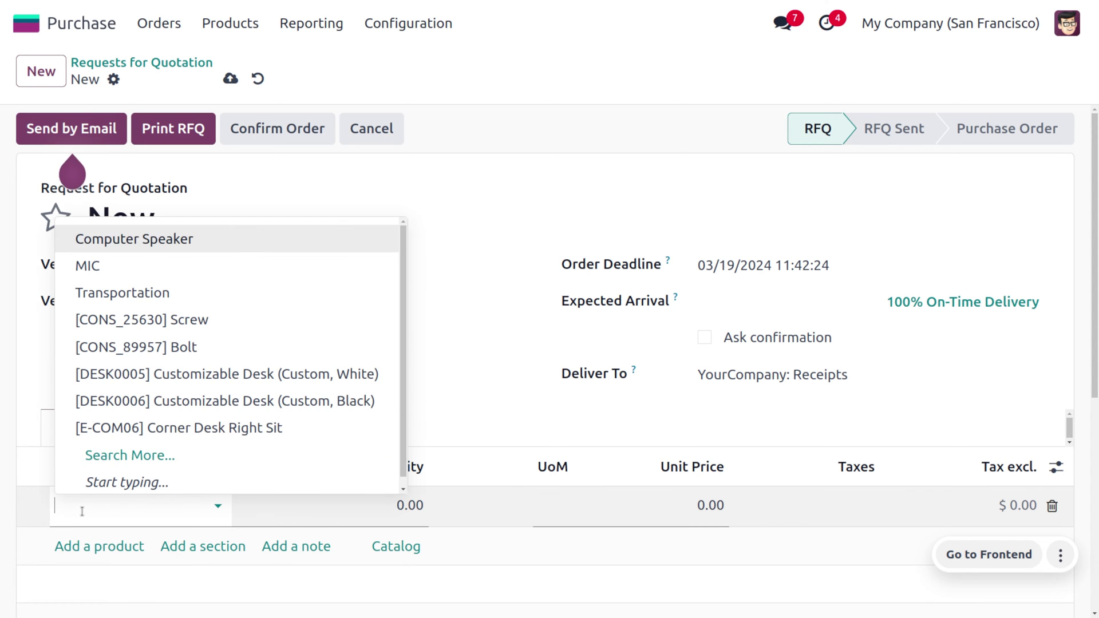
click(220, 291)
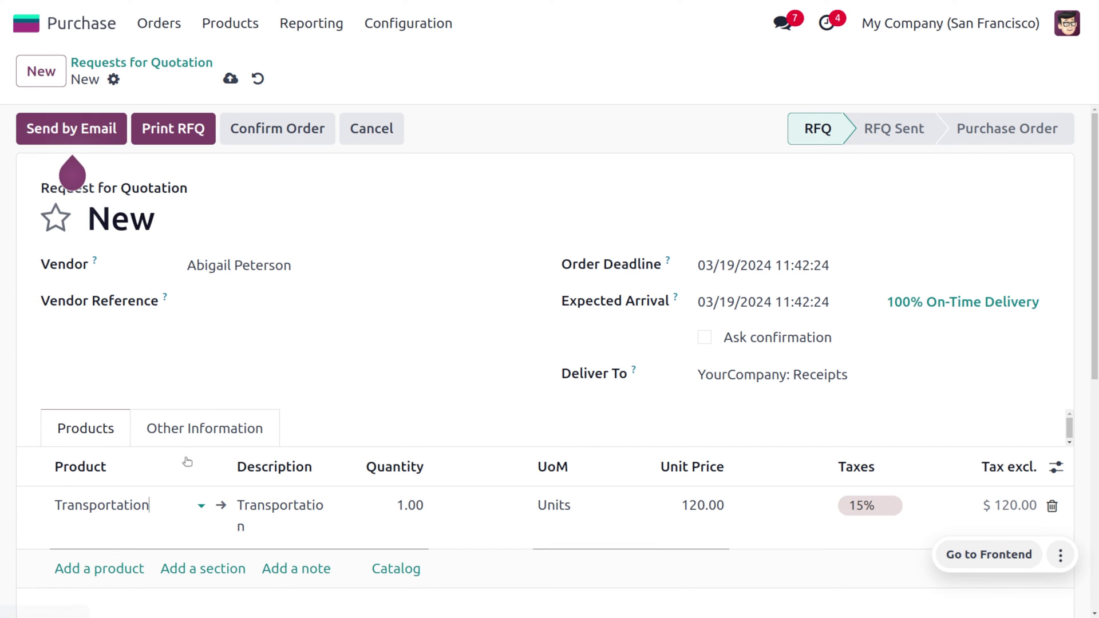
Examine the Transportation product's general information and its vendor bill settings, including the landed cost option, and return to the request for quotation
click(222, 505)
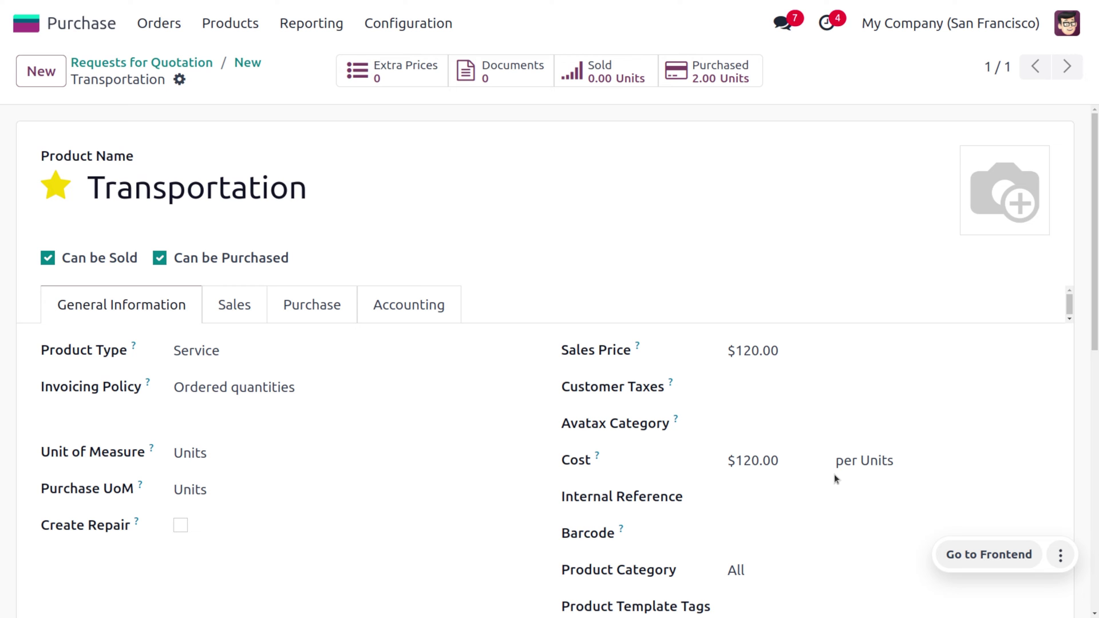
scroll(724, 512, down, 3)
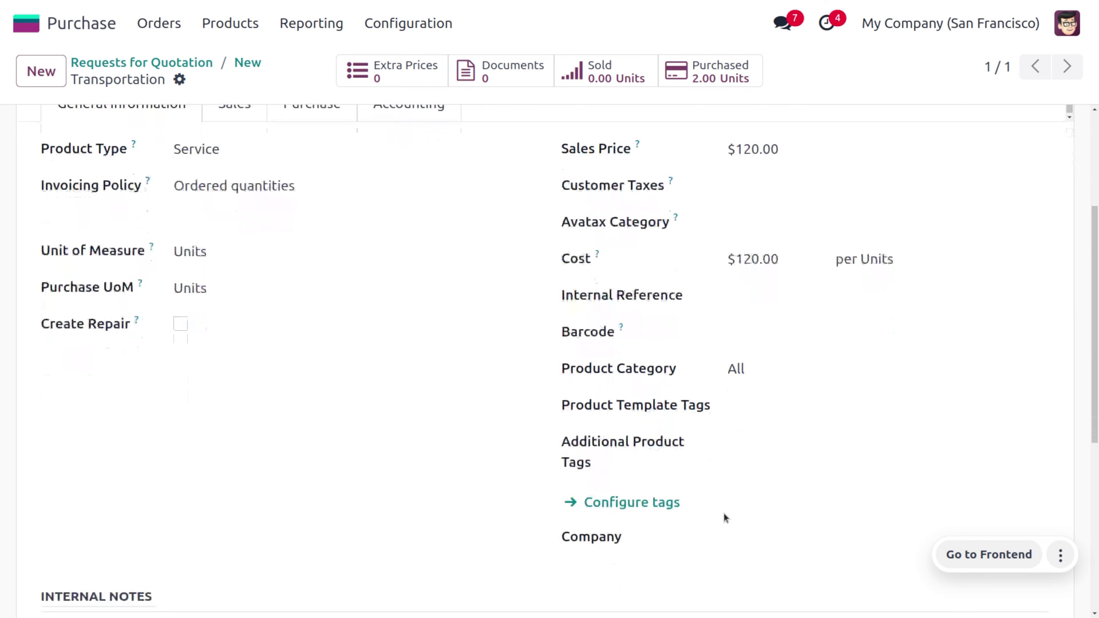
scroll(723, 513, up, 4)
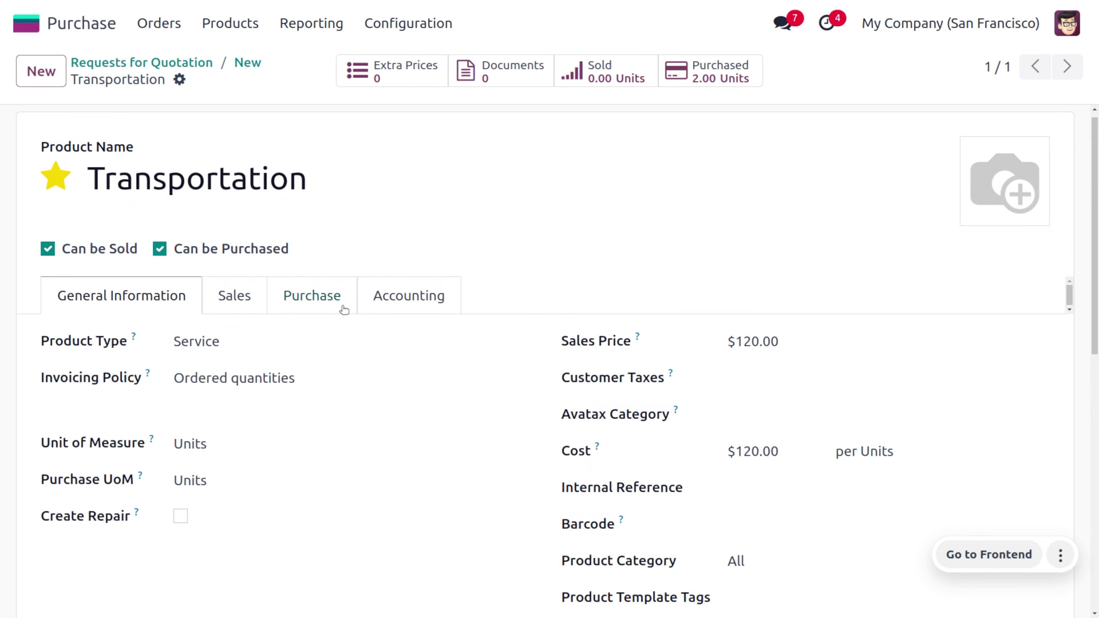
click(344, 309)
scroll(498, 441, down, 3)
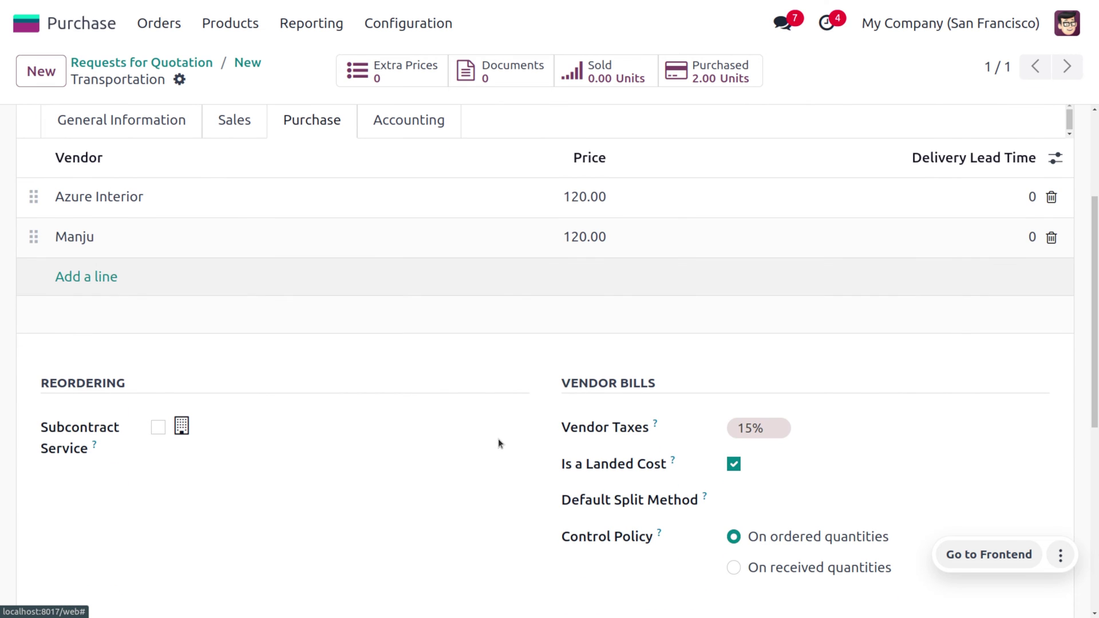
scroll(498, 439, up, 1)
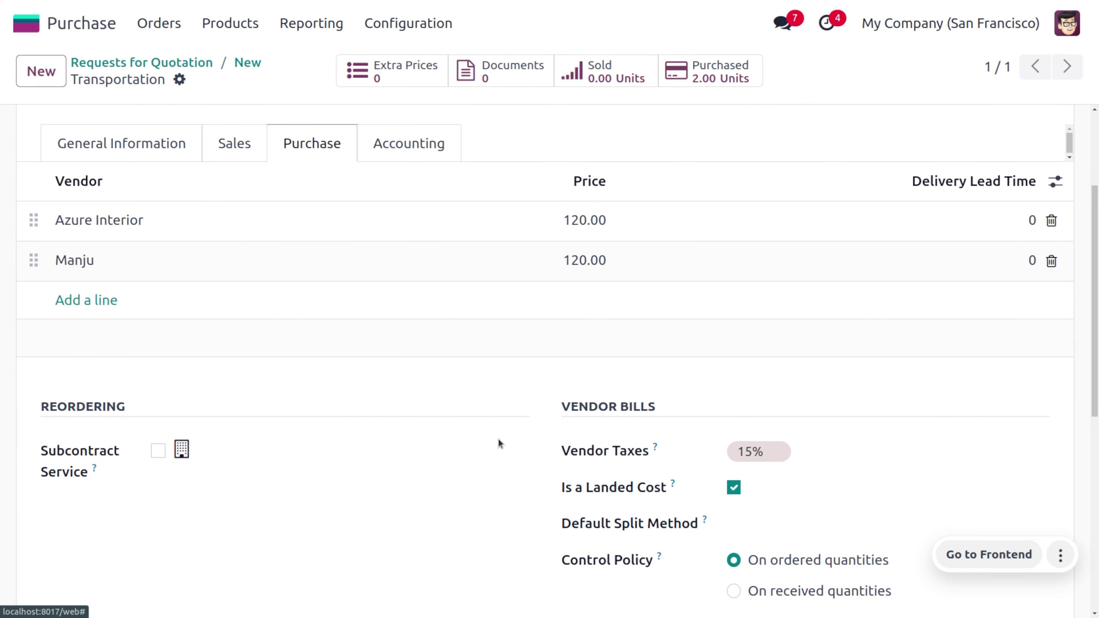
scroll(498, 439, down, 1)
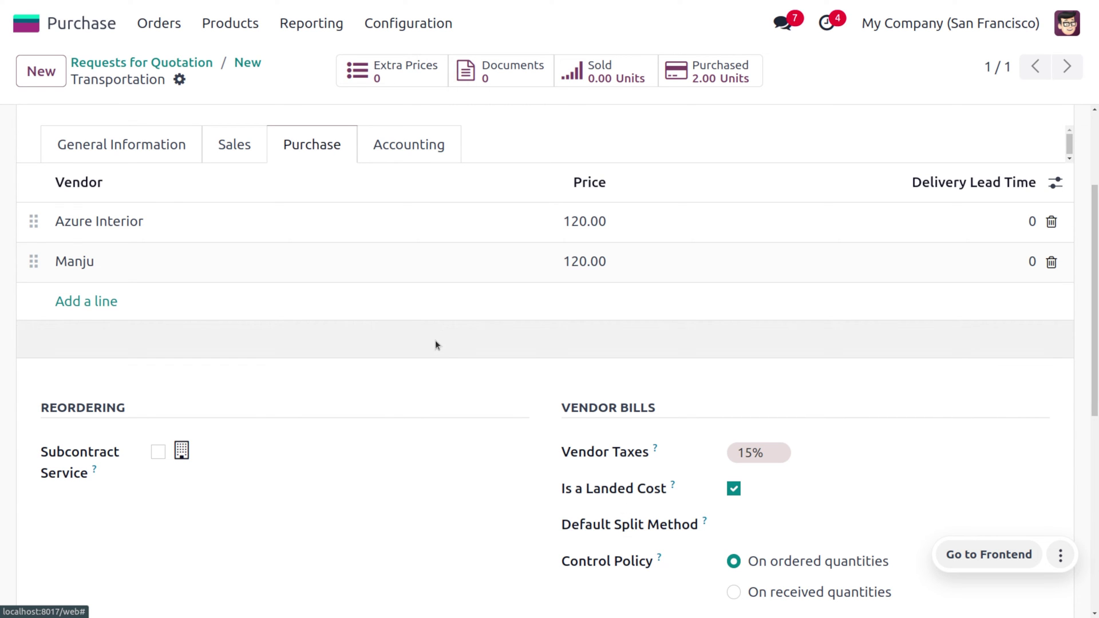
scroll(435, 340, up, 3)
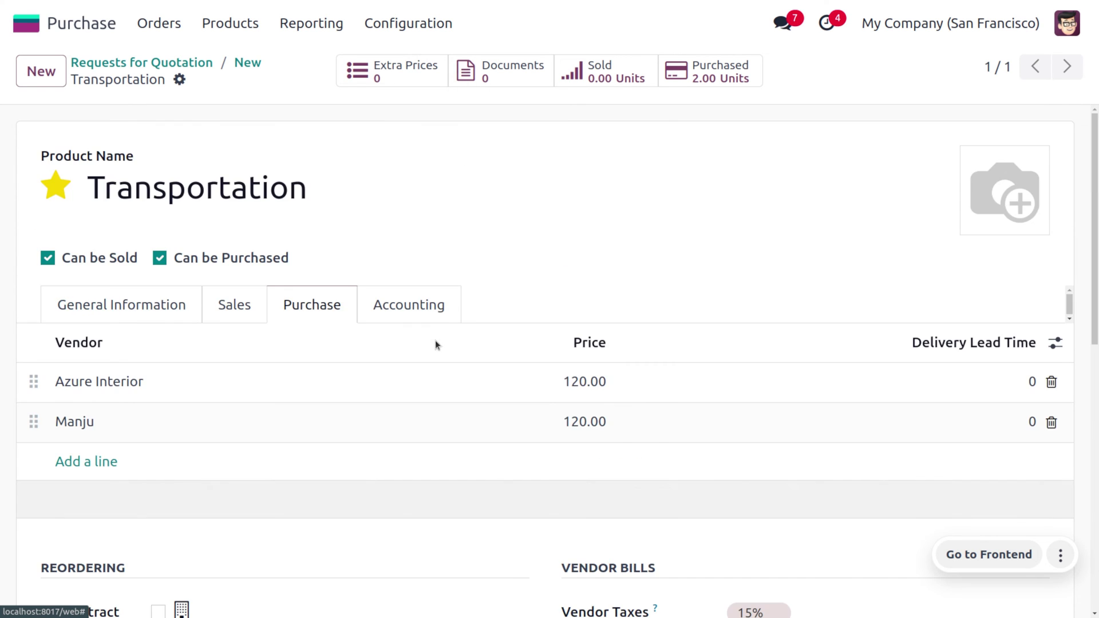
click(248, 64)
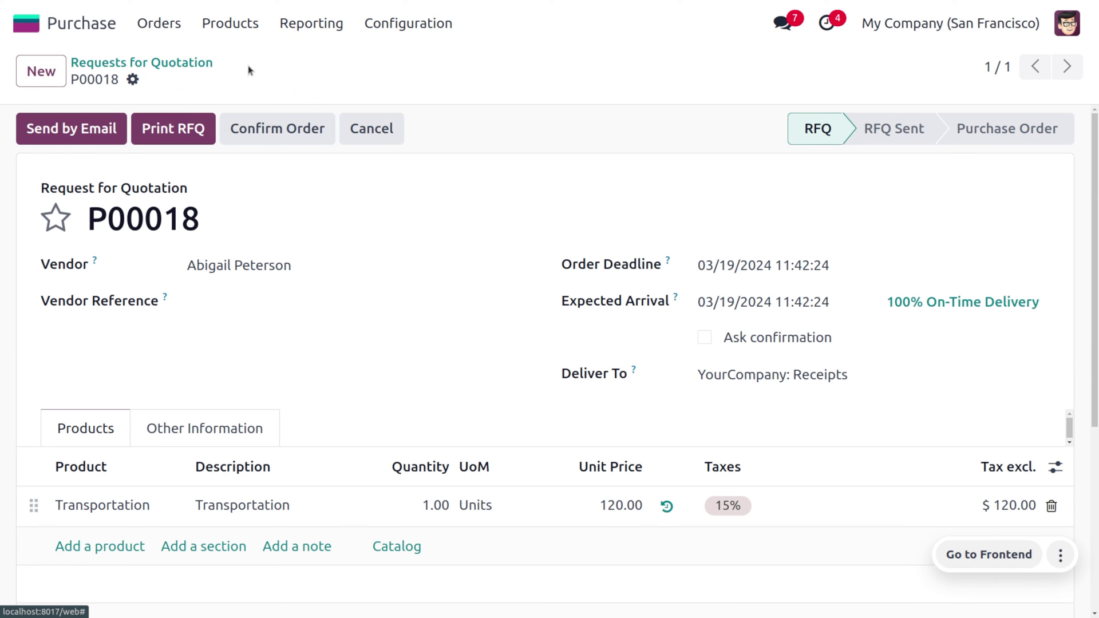
Confirm the Transportation order and create a landed cost record from its draft vendor bill
click(267, 131)
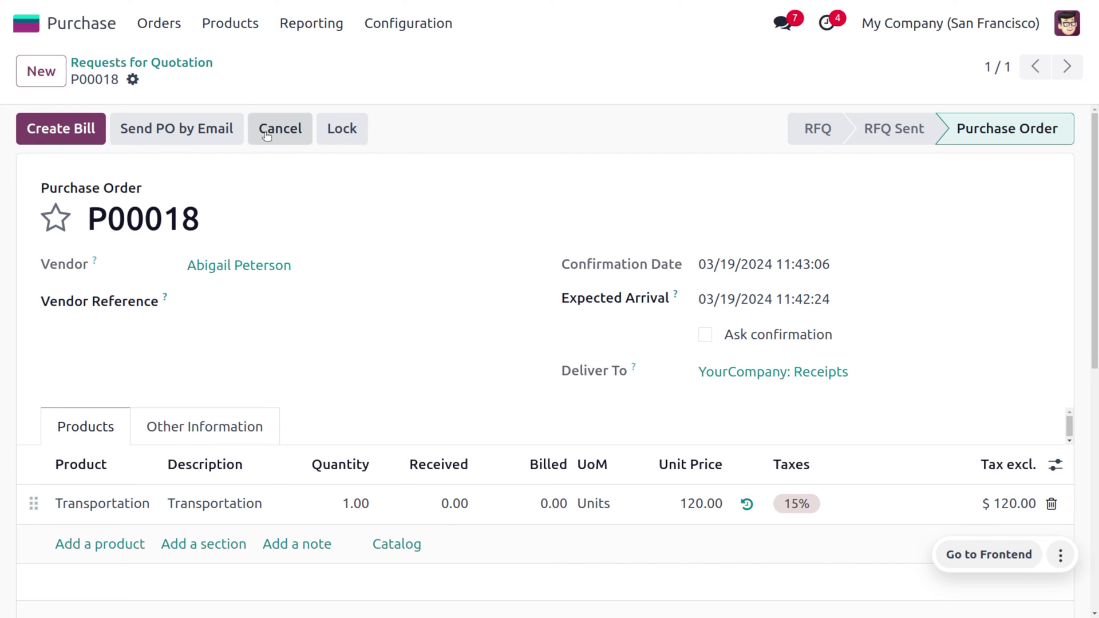
click(50, 128)
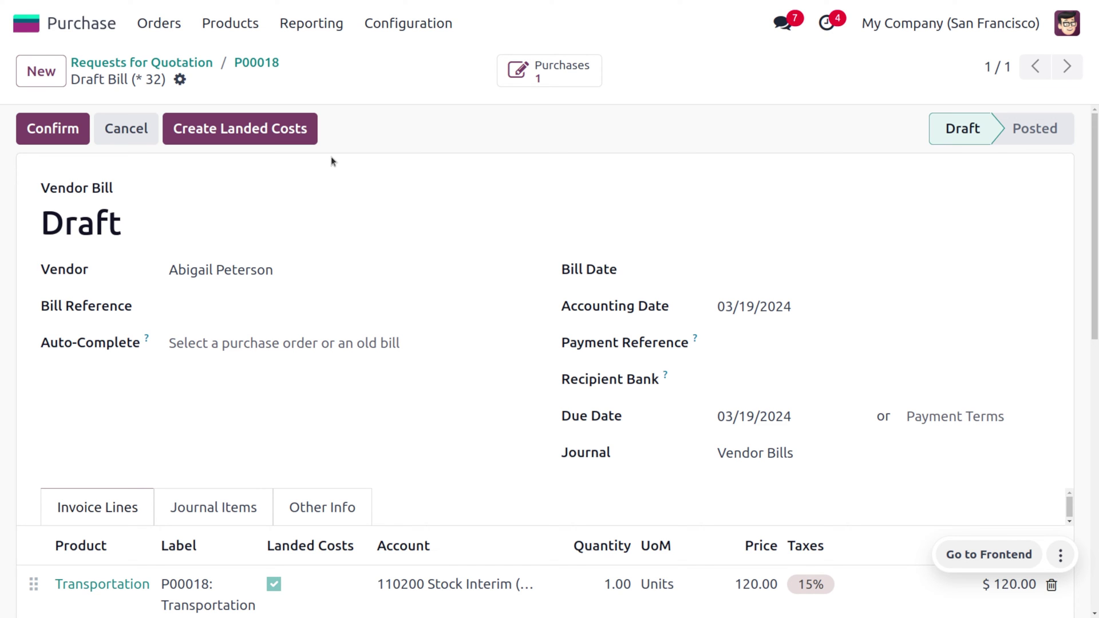
click(265, 132)
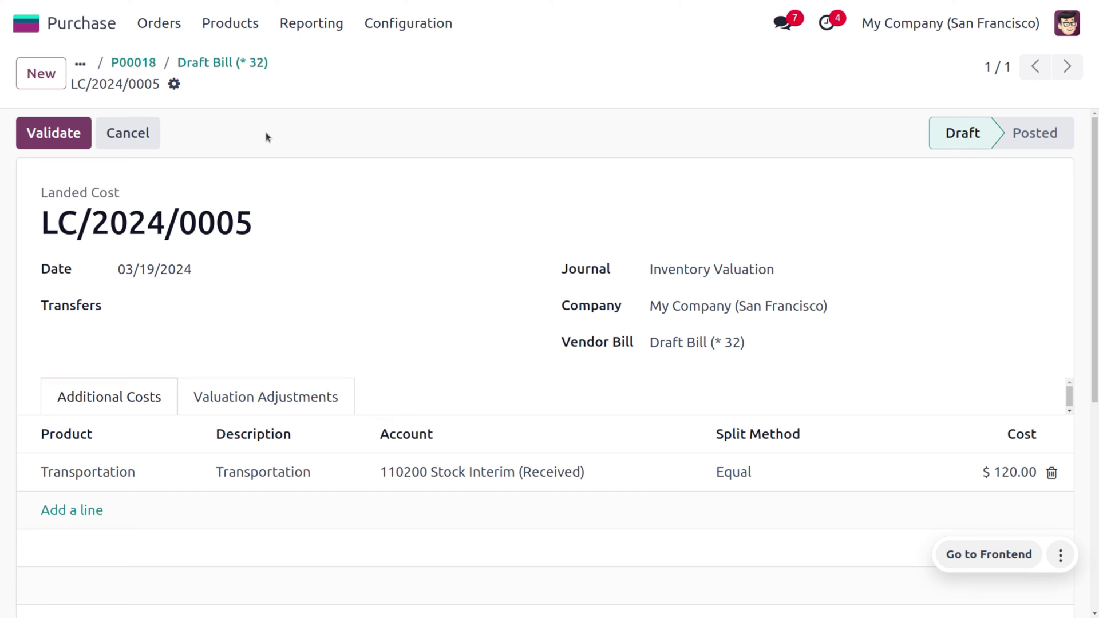
Set the landed cost's transfer to WH/IN/00010 and its vendor bill to BILL/2024/03/0004
click(231, 298)
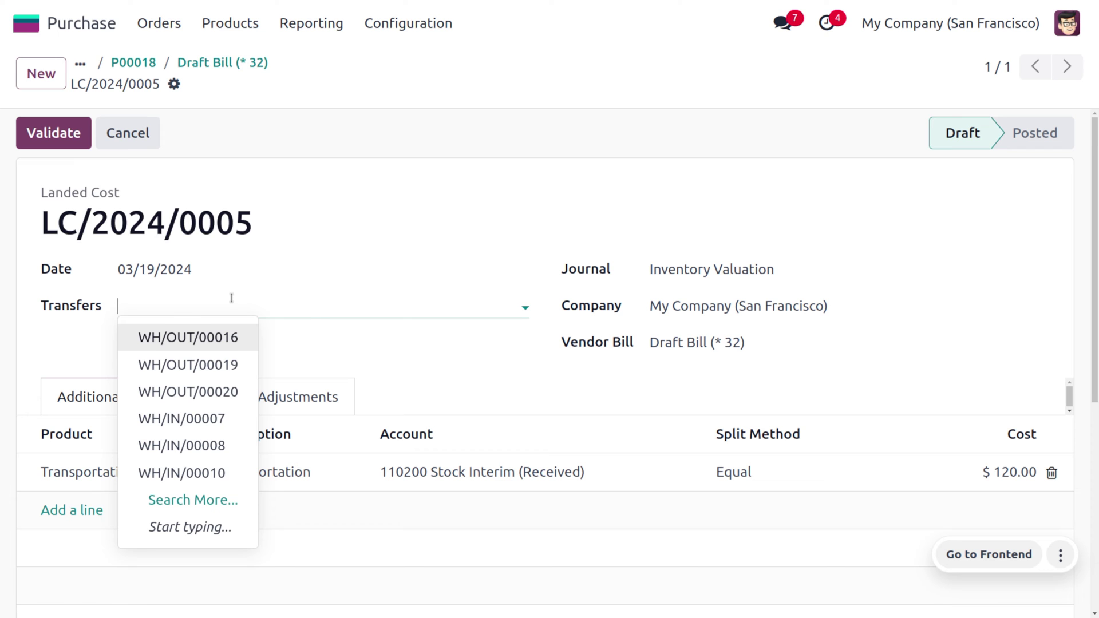
text(WH/IN/00010)
click(235, 345)
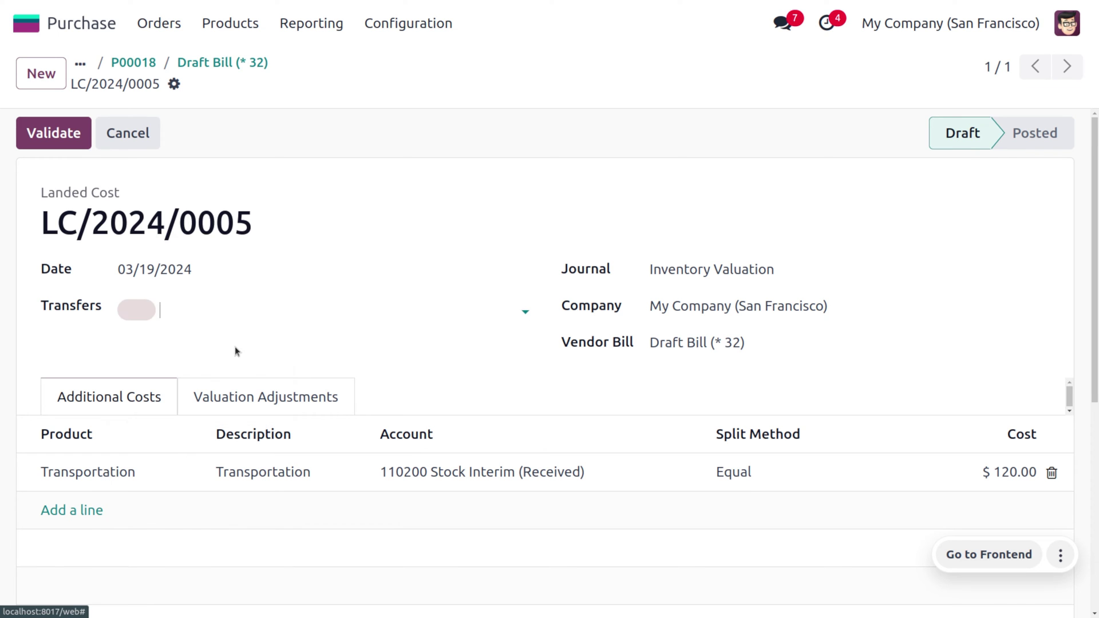
click(760, 332)
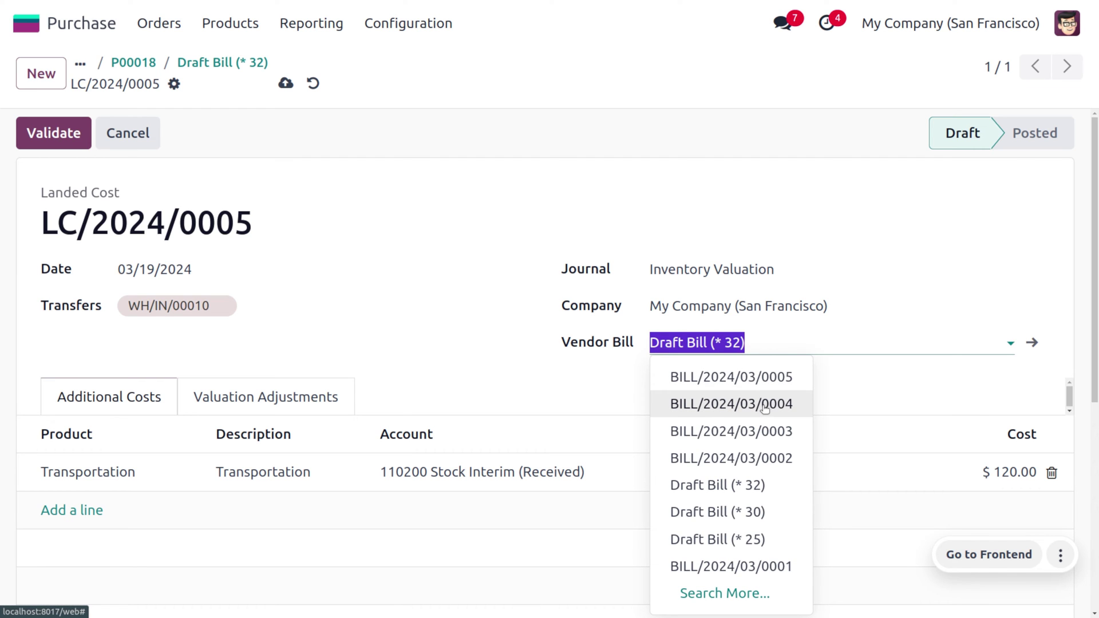
click(765, 405)
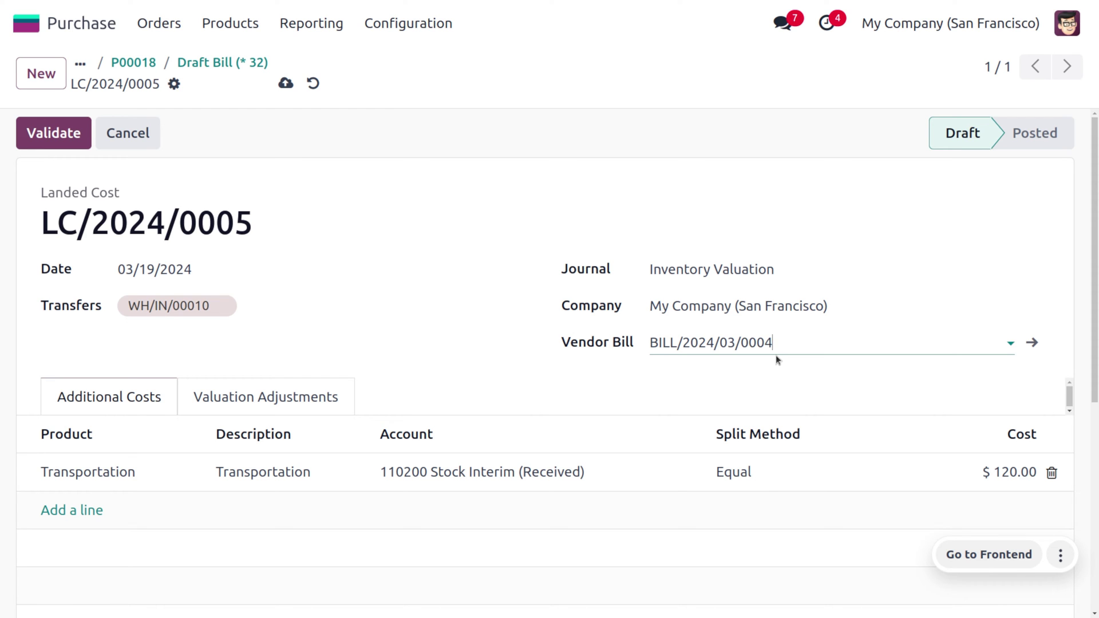
Choose the Equal split method for the Transportation cost line and compute the landed cost
click(790, 449)
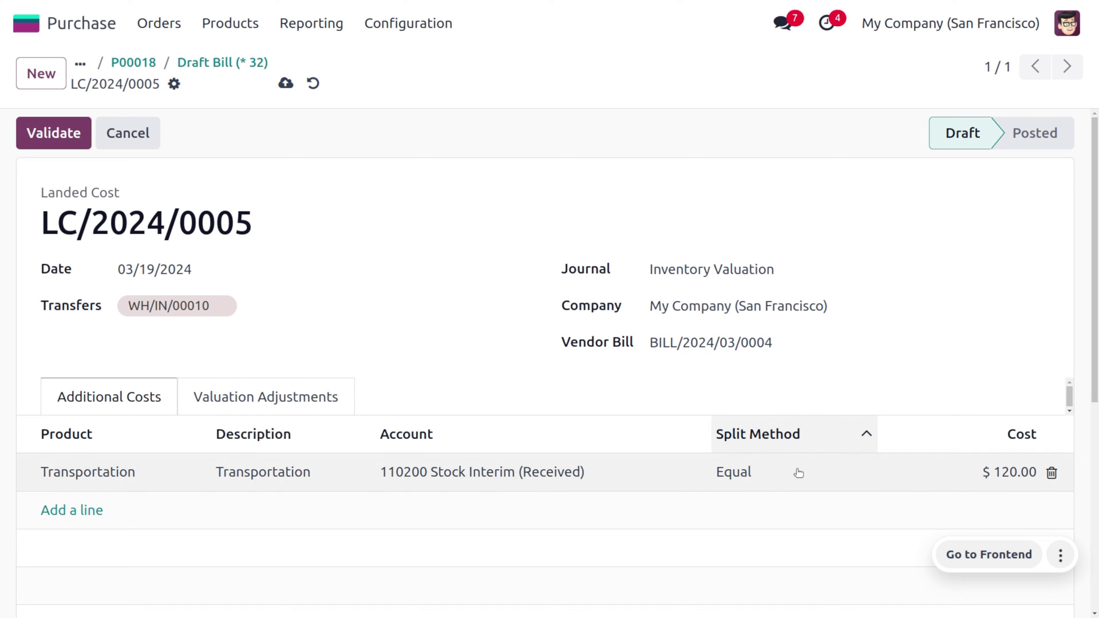
click(797, 471)
click(796, 471)
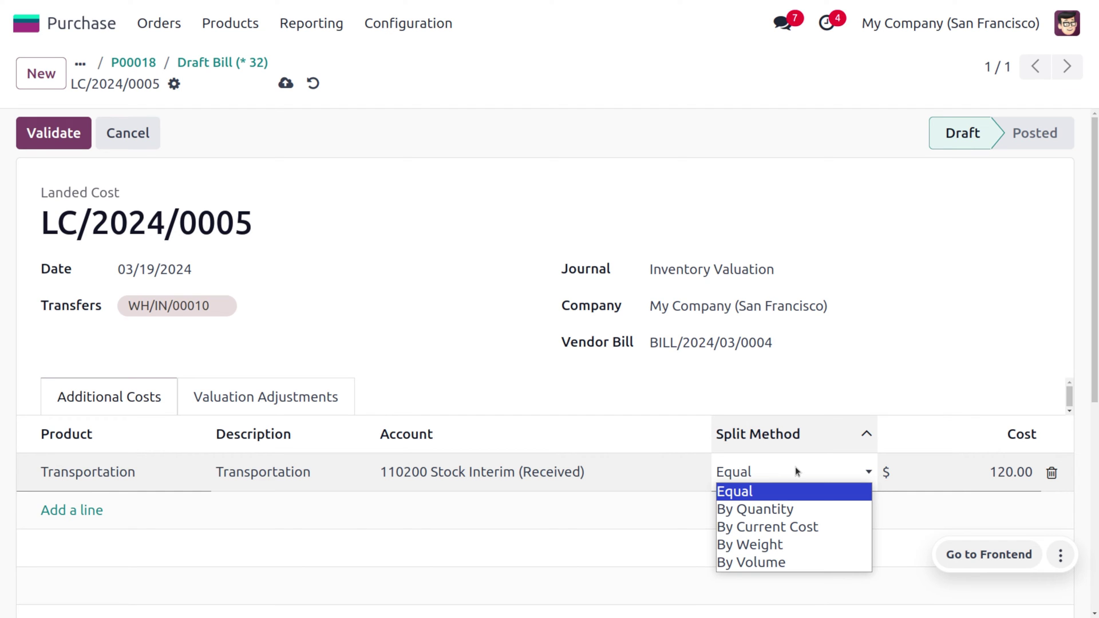
click(737, 490)
scroll(913, 331, down, 3)
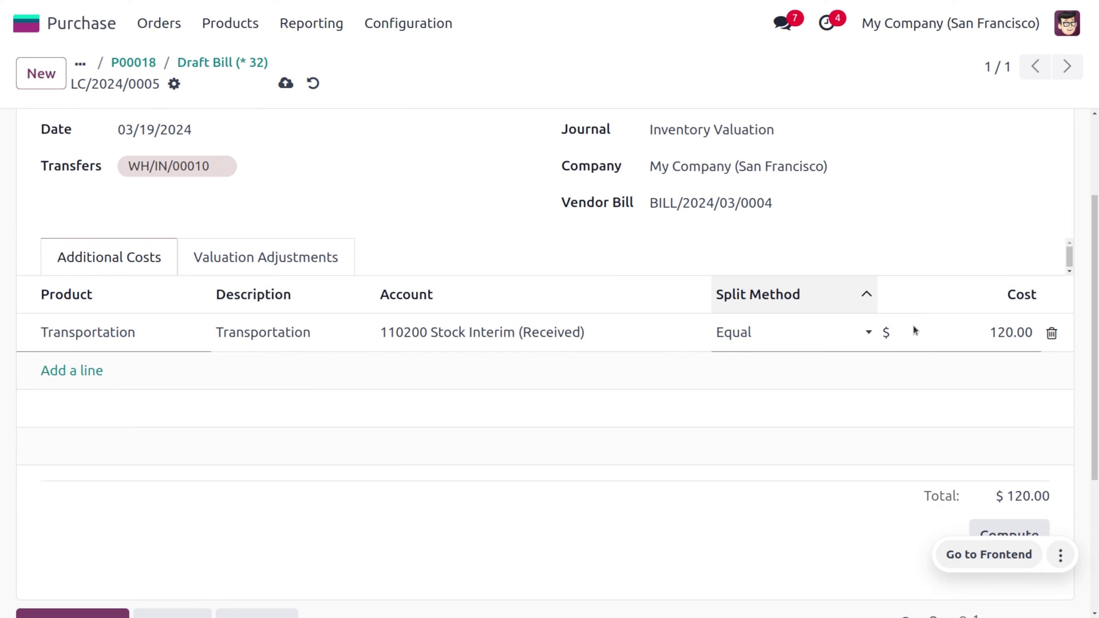
click(1022, 520)
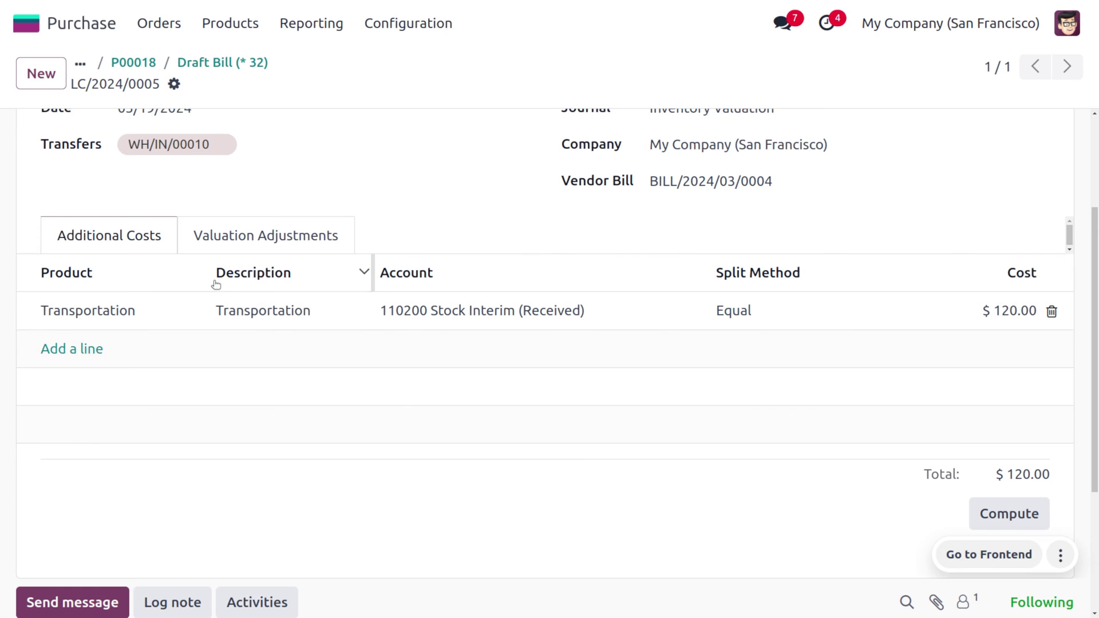
Review the valuation adjustments for Computer Speaker and MIC, comparing them with the additional cost line
click(217, 250)
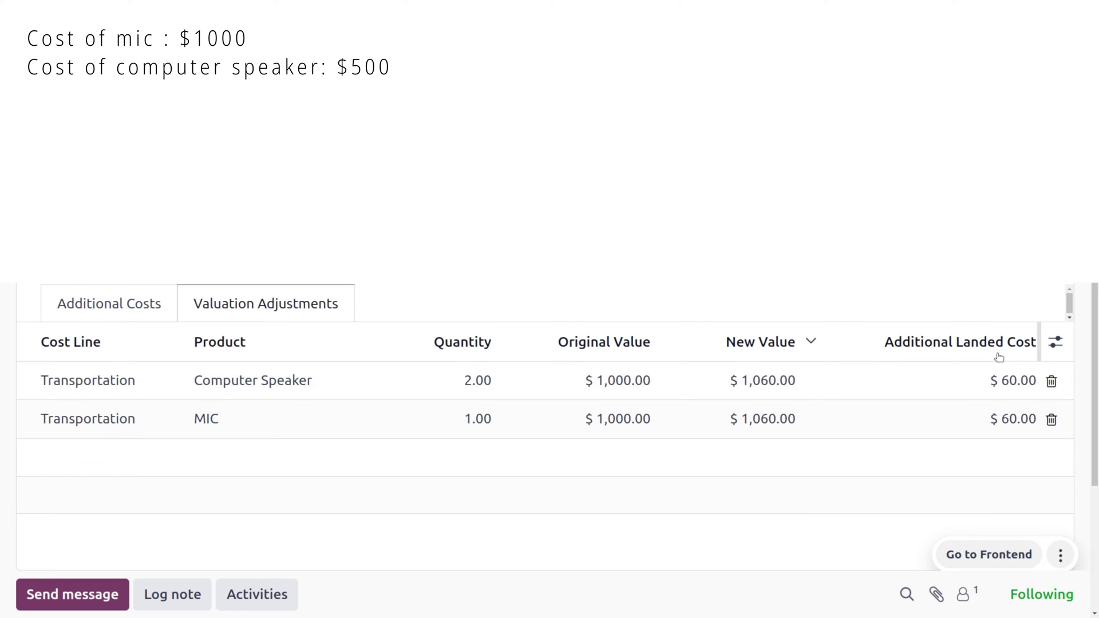
click(130, 316)
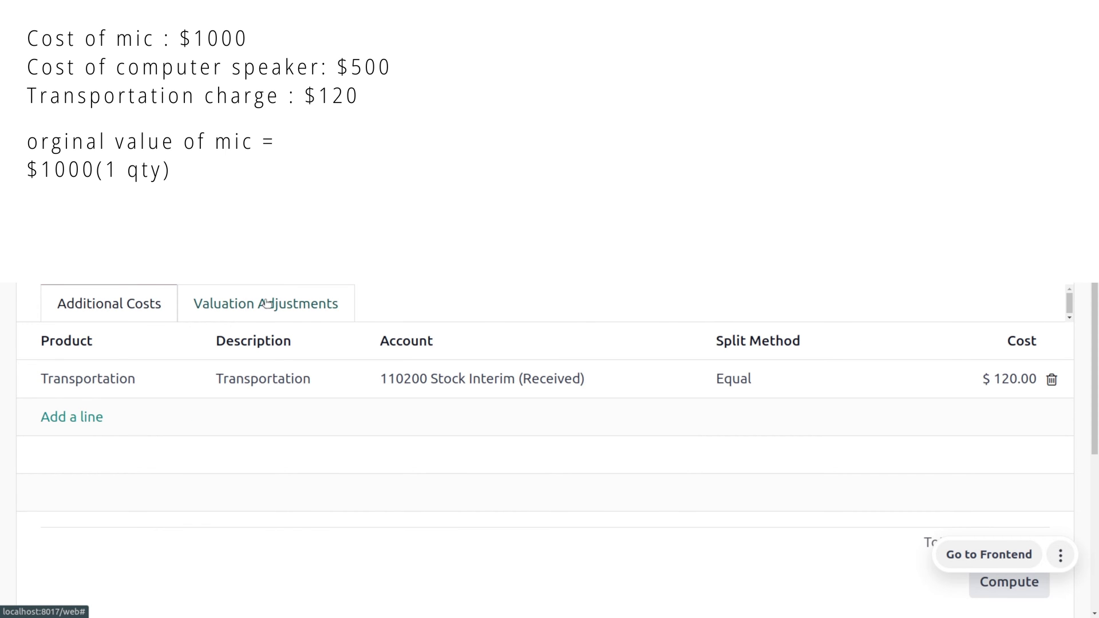
click(295, 317)
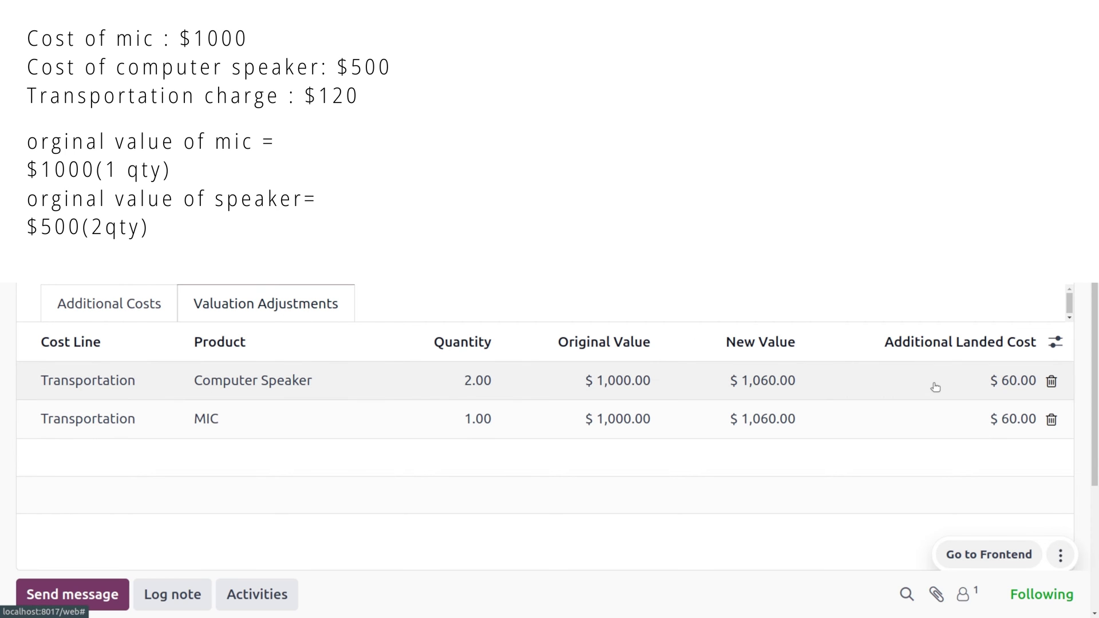
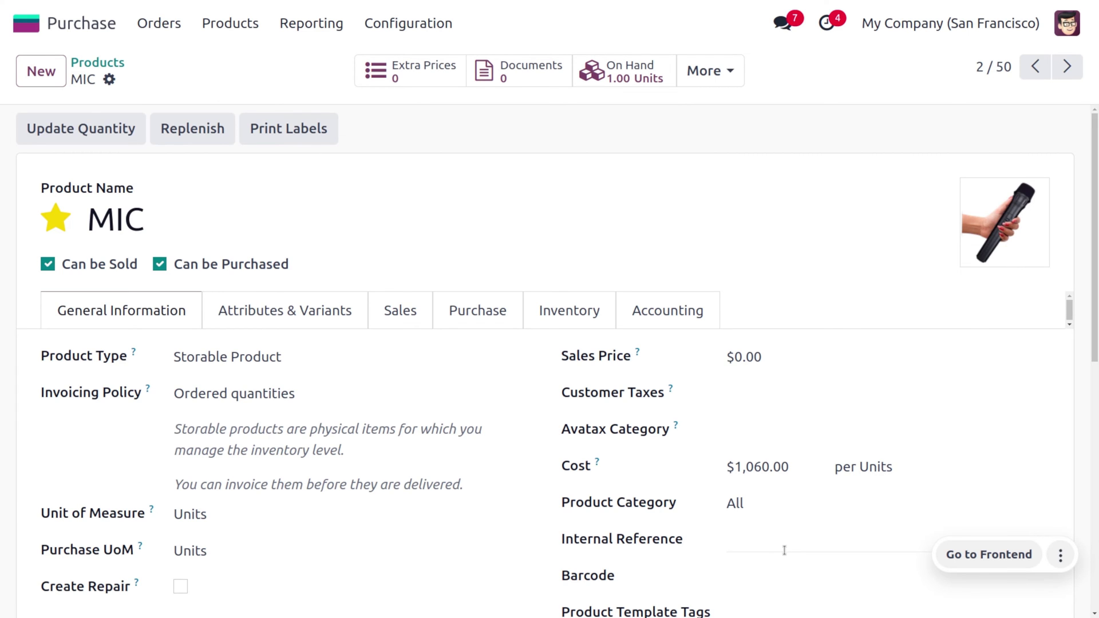
Return from the MIC record to the product list and open Computer Speaker to check its cost
click(107, 64)
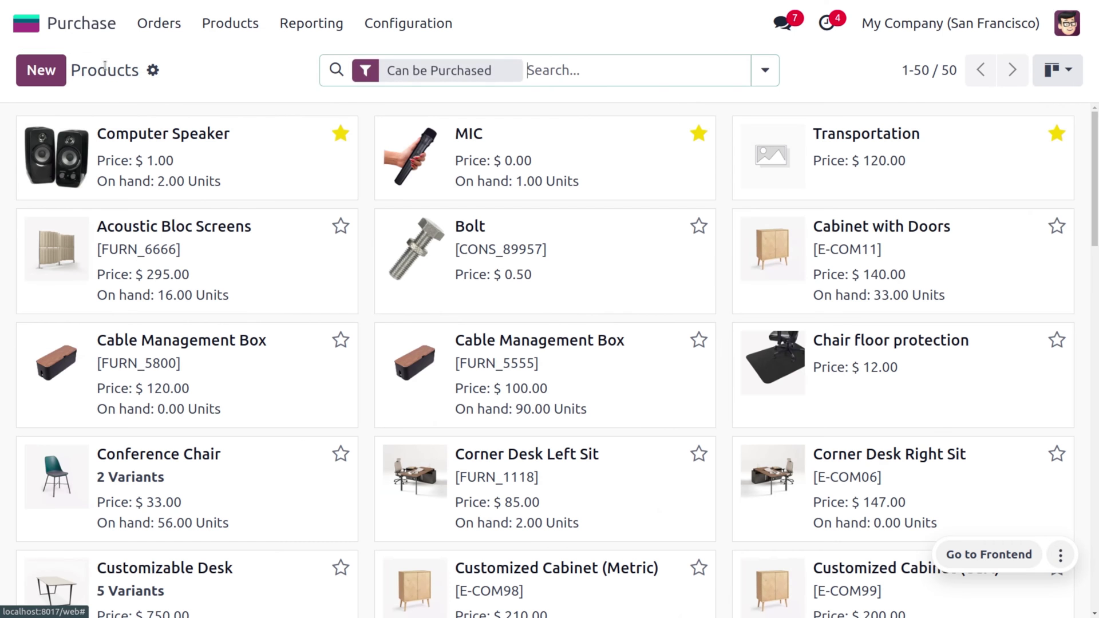
click(123, 159)
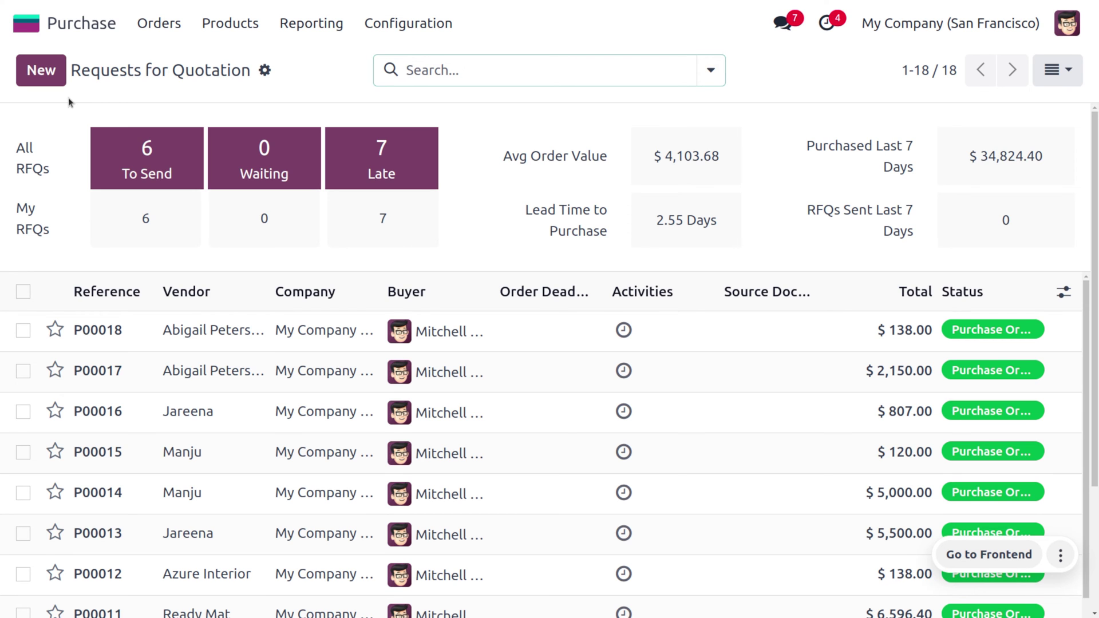
Create a request for quotation for an individual vendor and add Laptop and i phone product lines
click(41, 71)
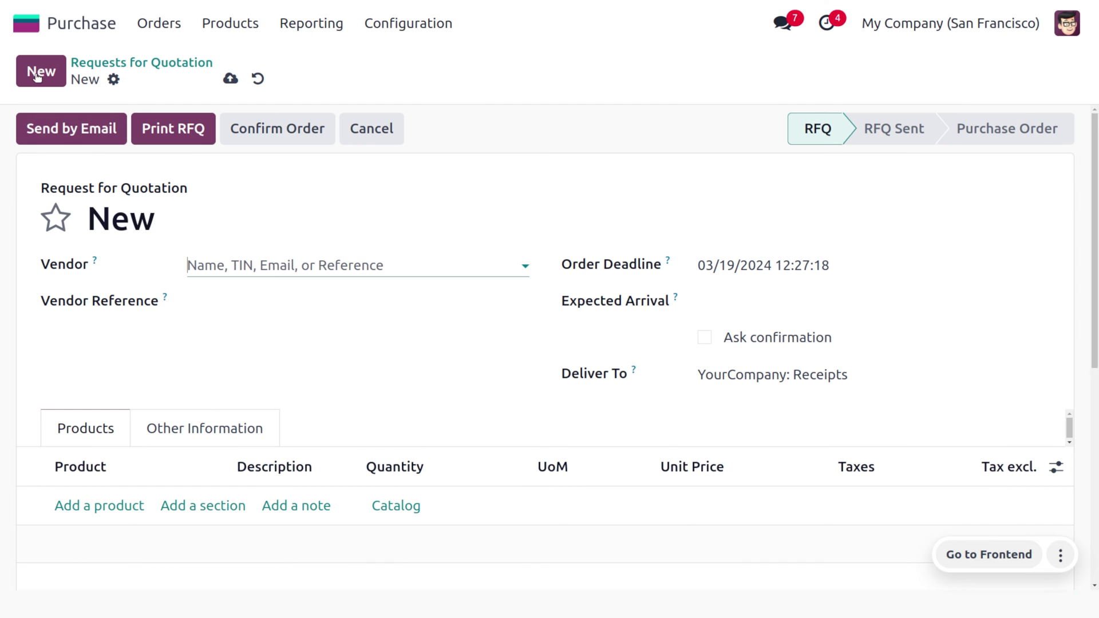
click(247, 265)
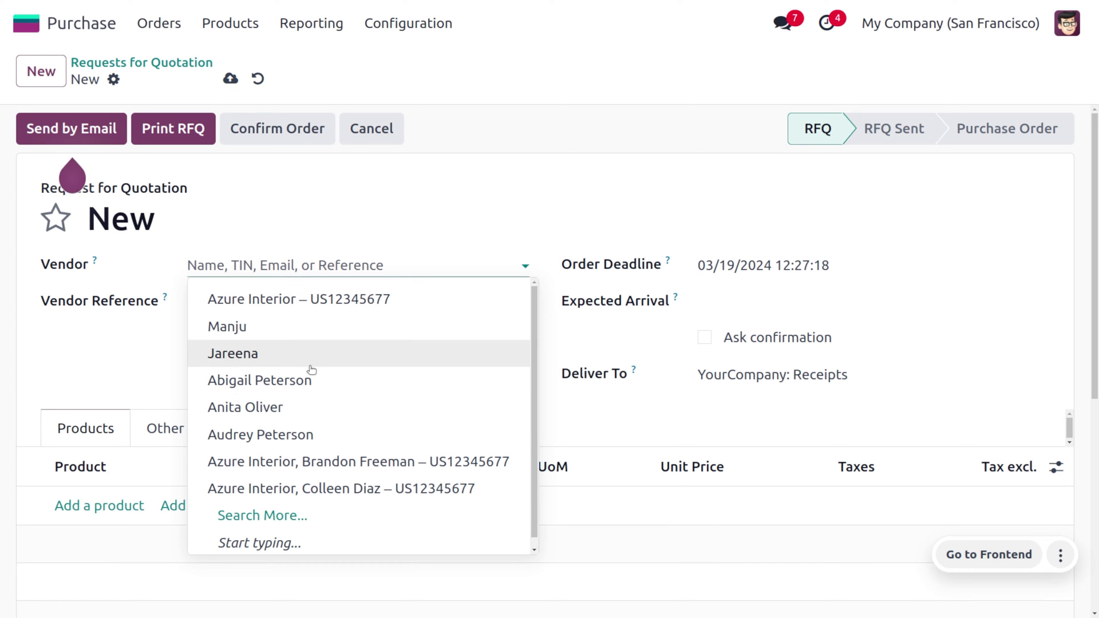
click(327, 406)
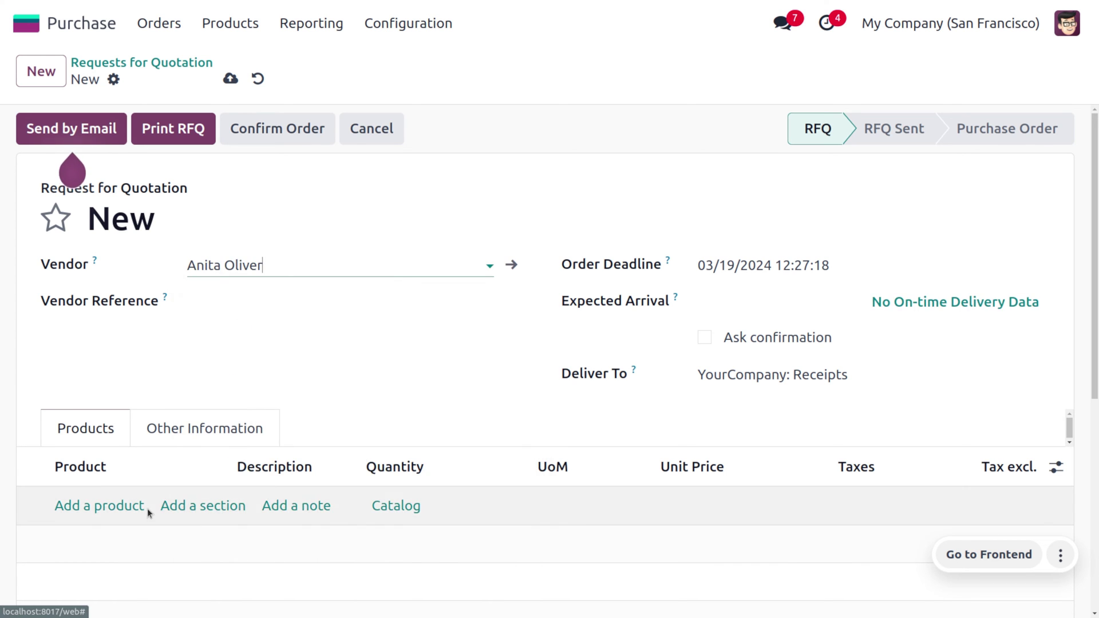
click(118, 513)
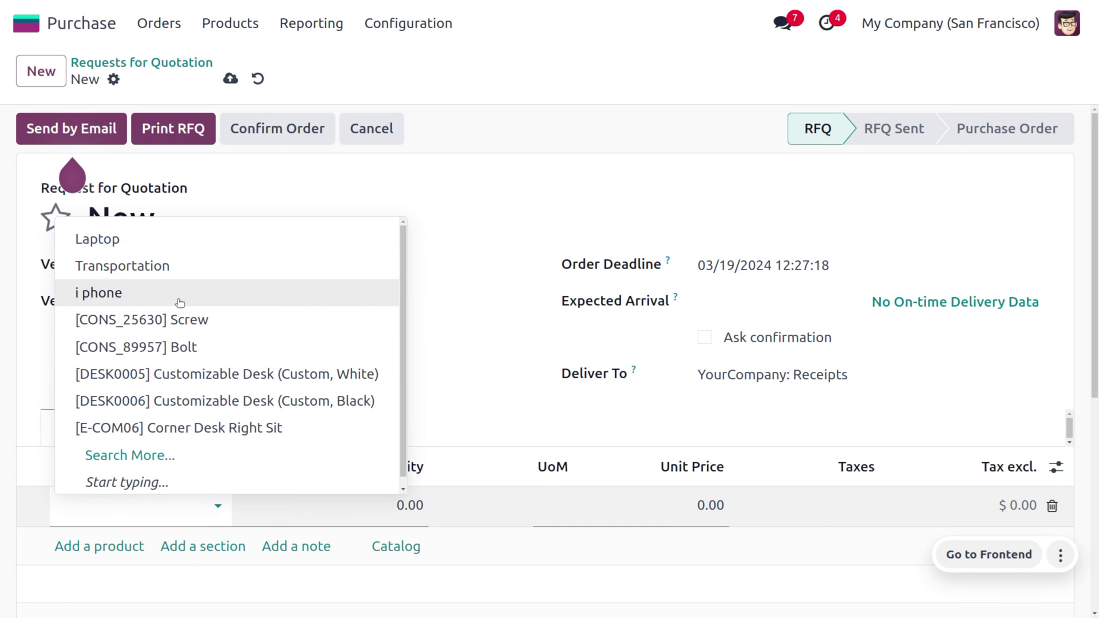
click(184, 240)
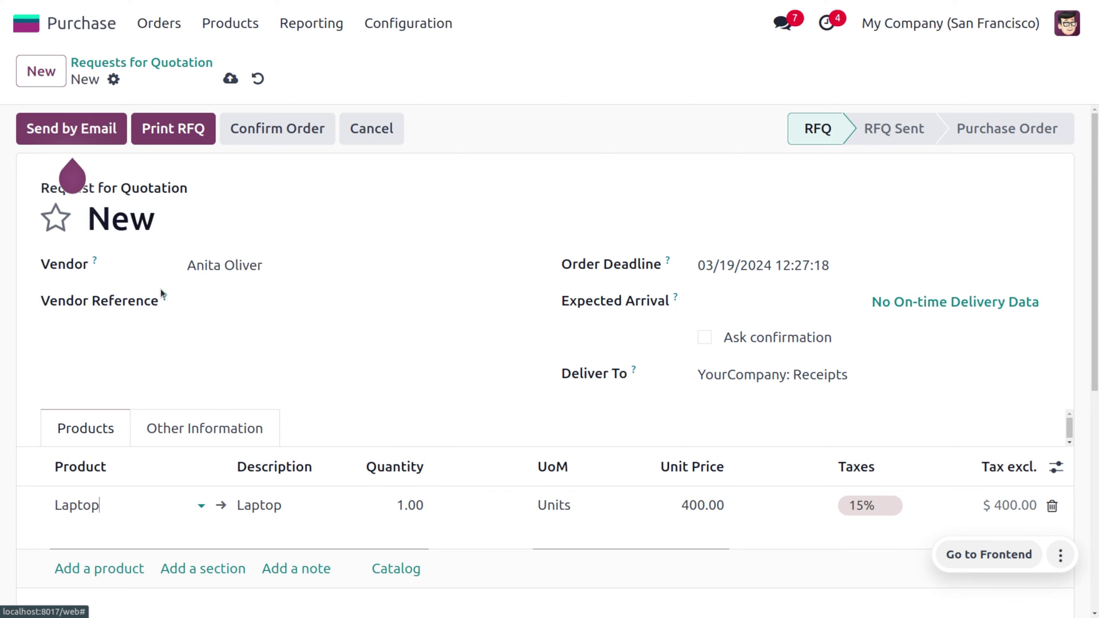
click(127, 568)
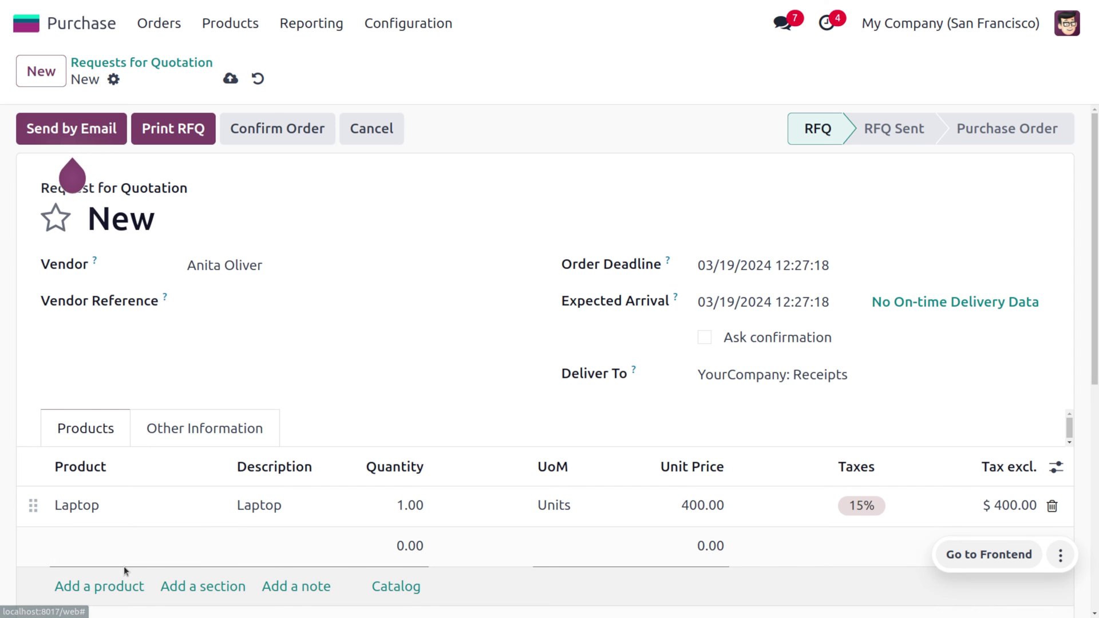
click(120, 547)
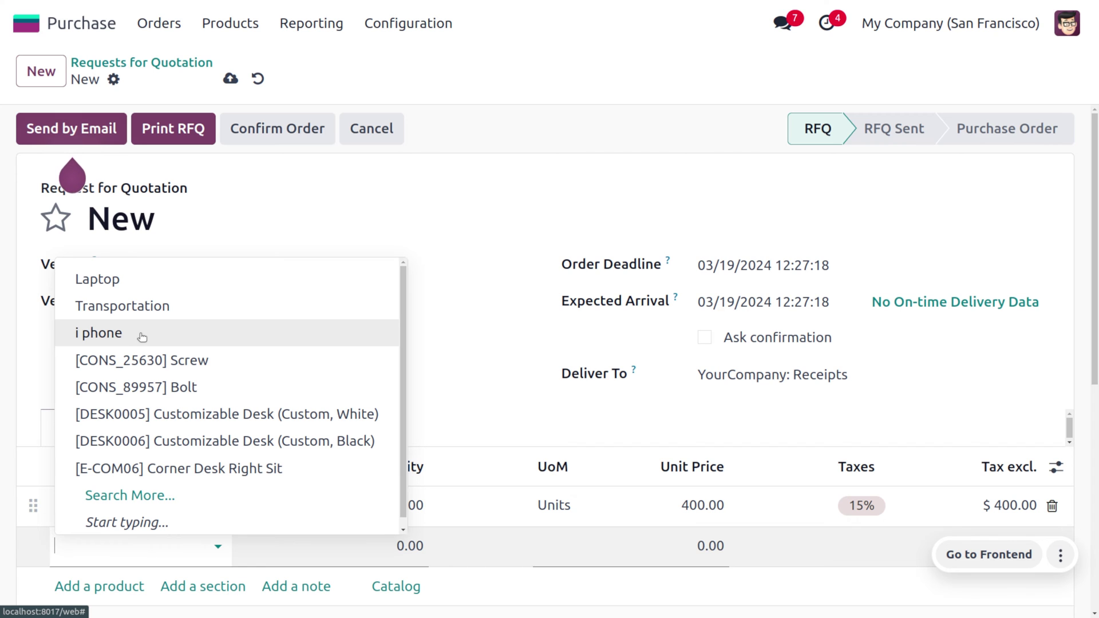
click(142, 337)
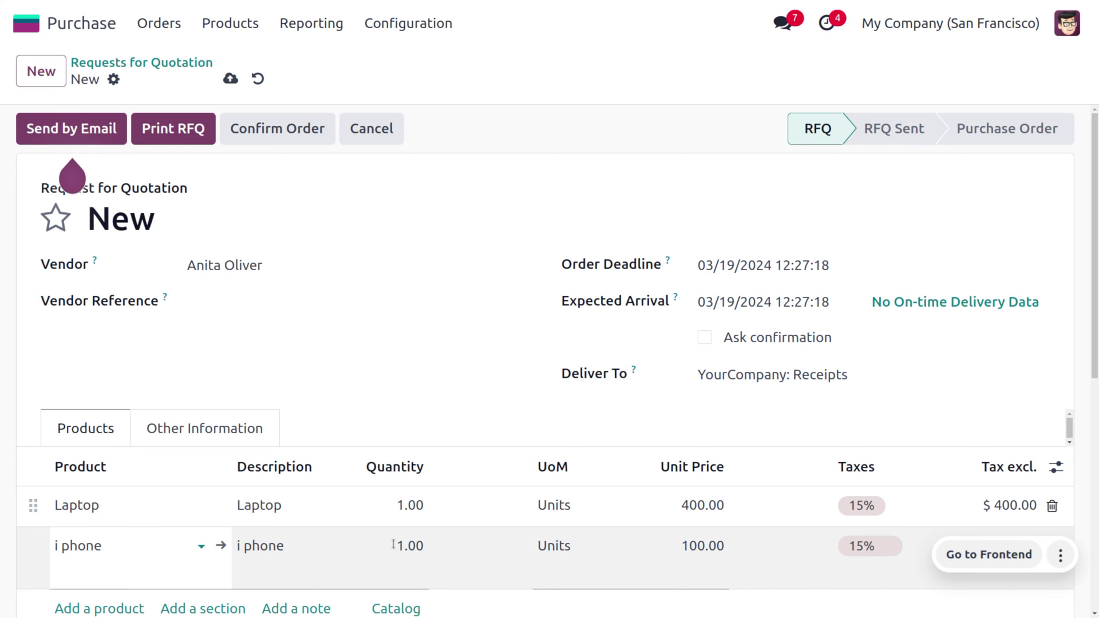
Set the Laptop line's quantity to 2 in the request for quotation
click(405, 517)
text(2)
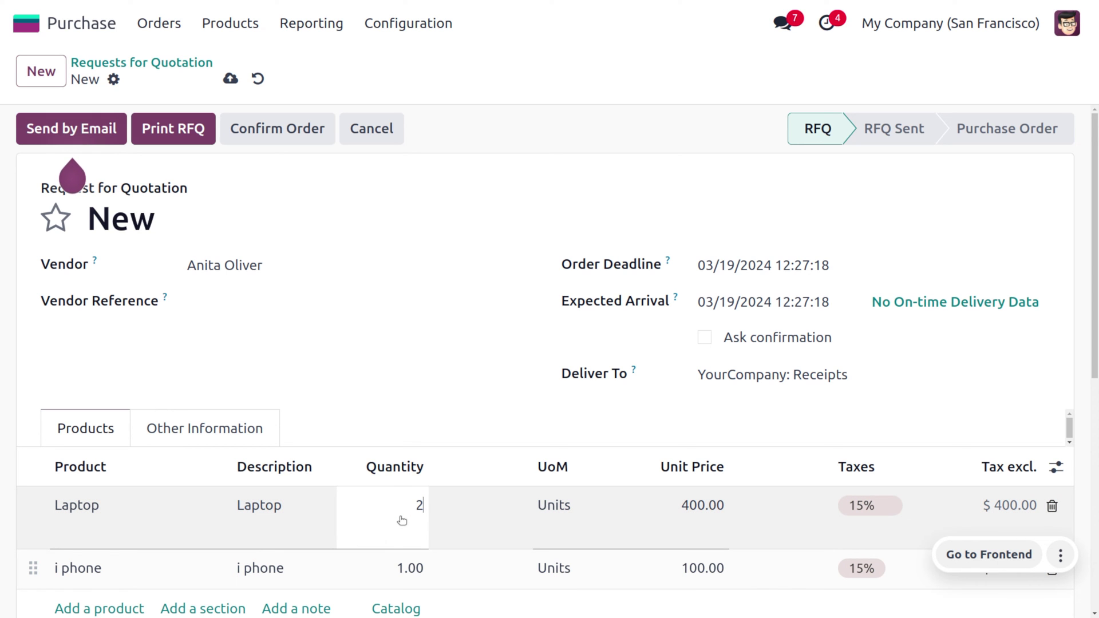
click(627, 172)
Remove the 15% tax from both the Laptop and i phone lines
scroll(457, 532, down, 2)
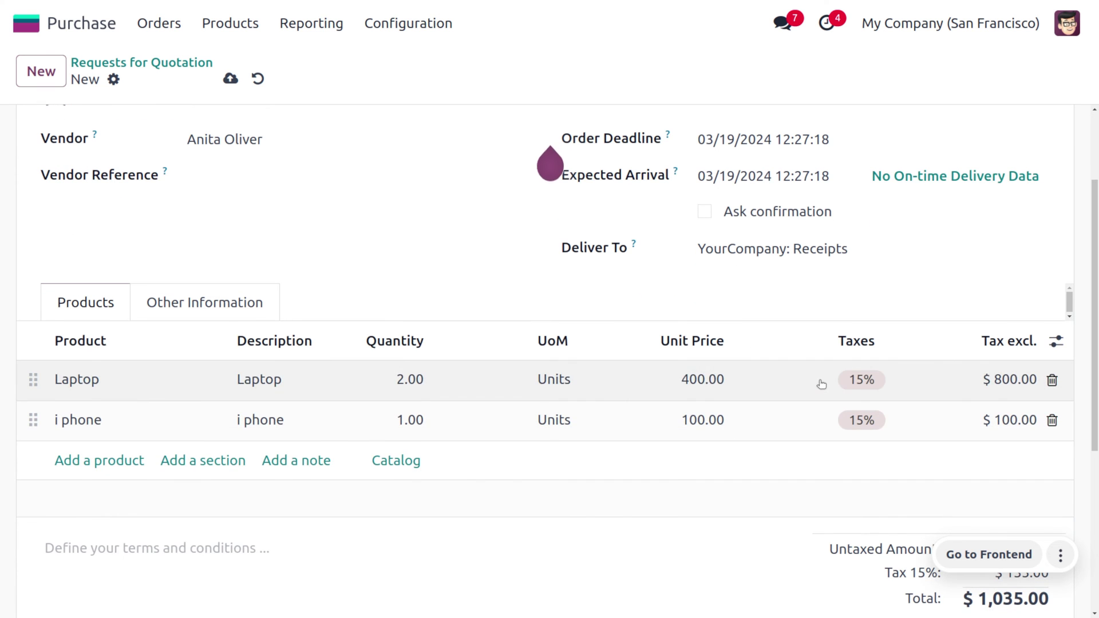
click(856, 382)
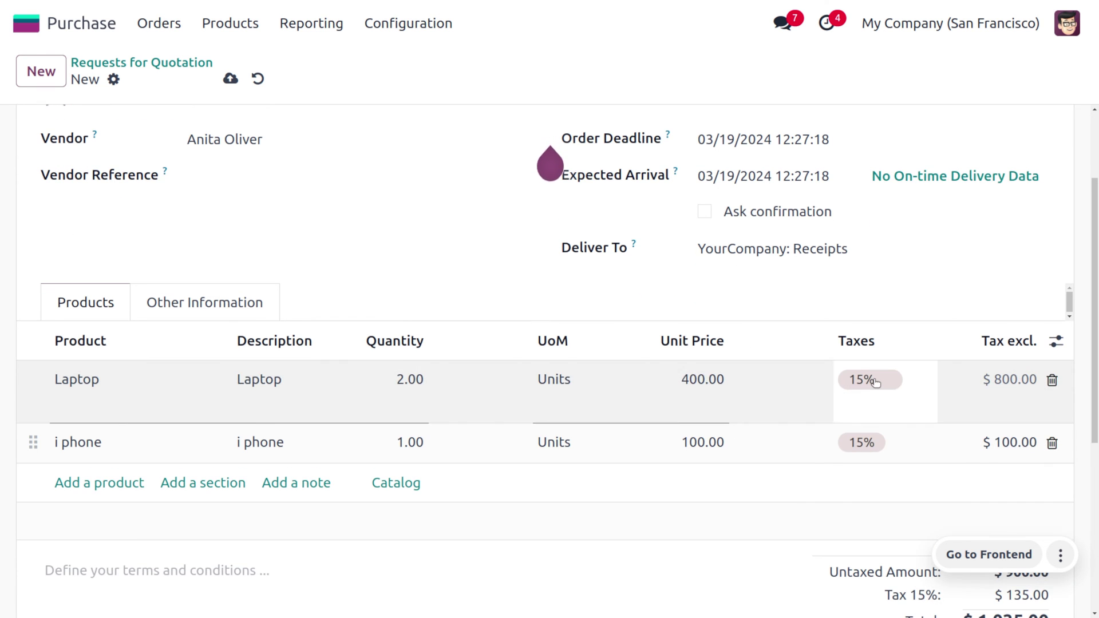
click(891, 380)
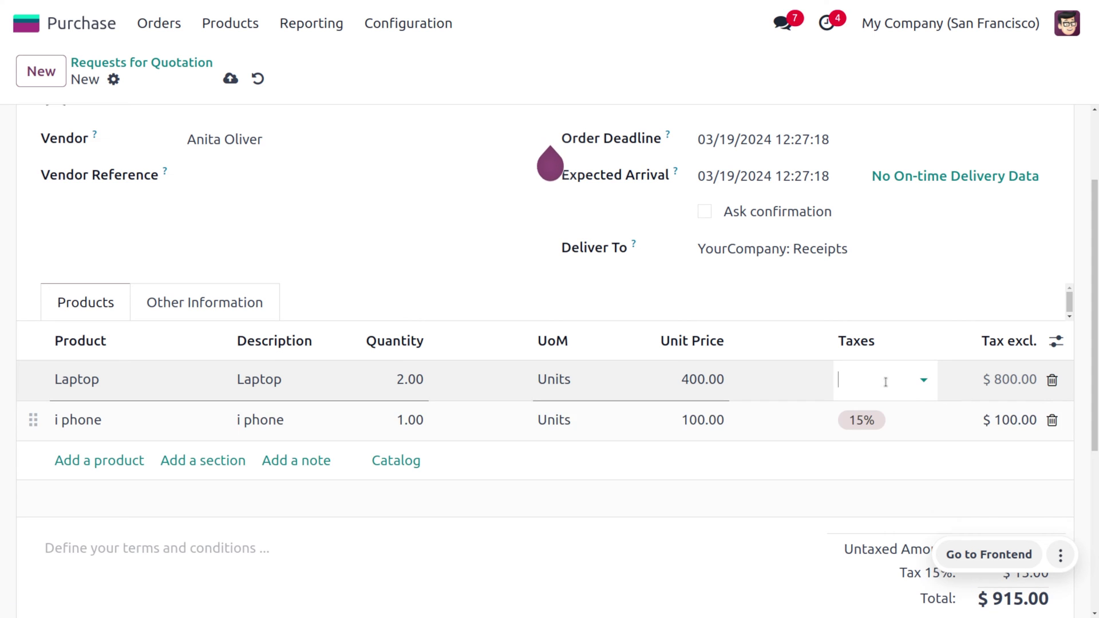
click(890, 421)
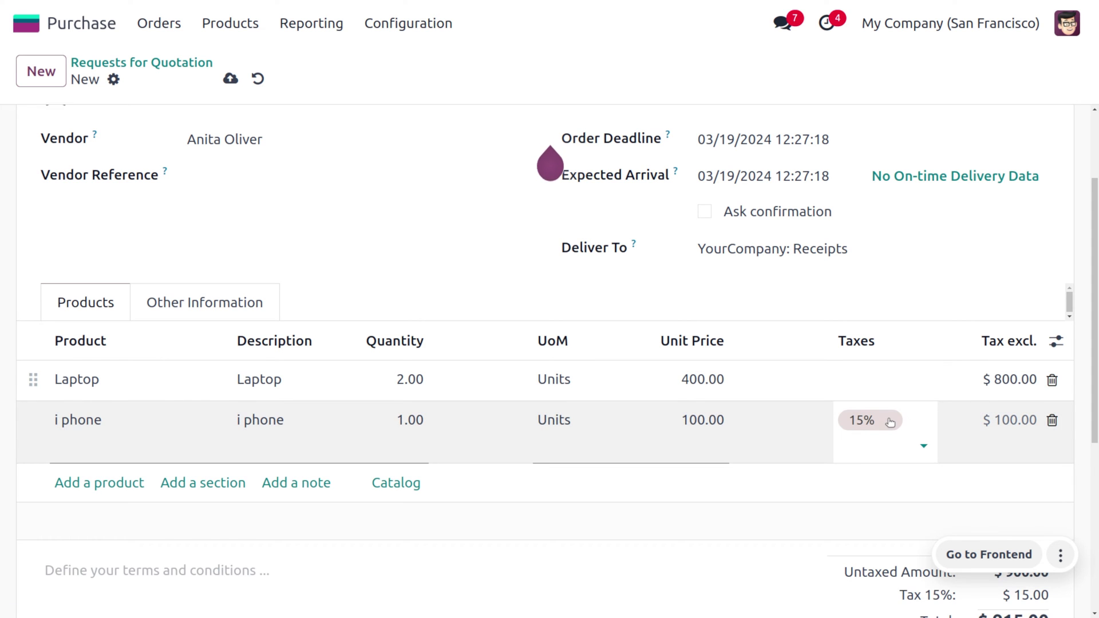
click(890, 421)
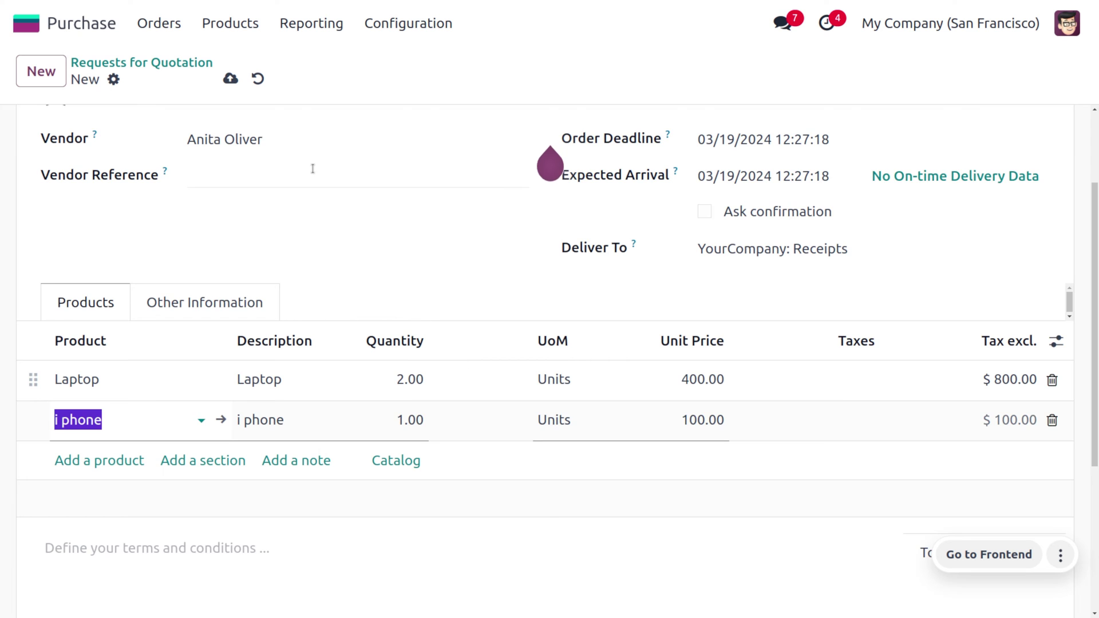
Save the Laptop and i phone request for quotation and confirm it as a purchase order
scroll(313, 168, up, 3)
click(230, 78)
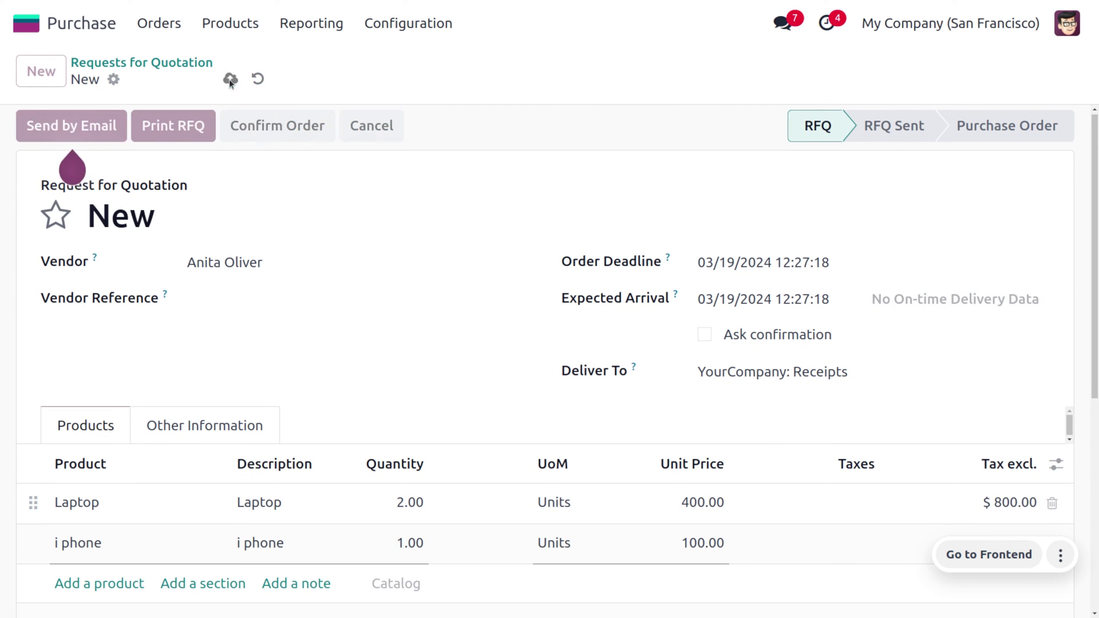
click(285, 133)
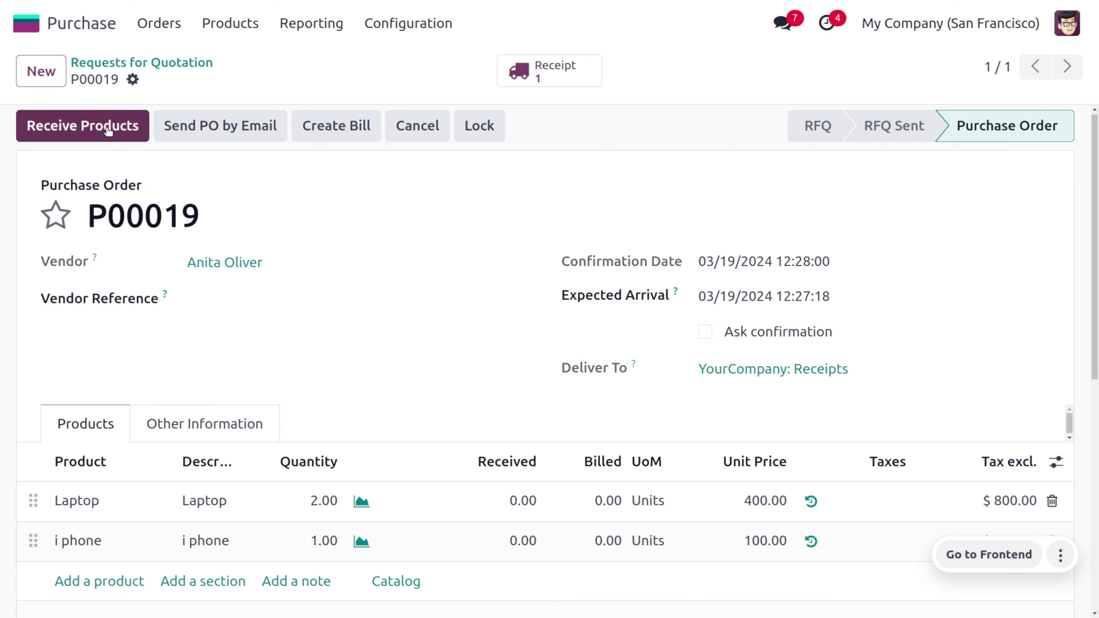
Receive the ordered Laptop and i phone products, validate the receipt, and select its reference for copying
click(108, 129)
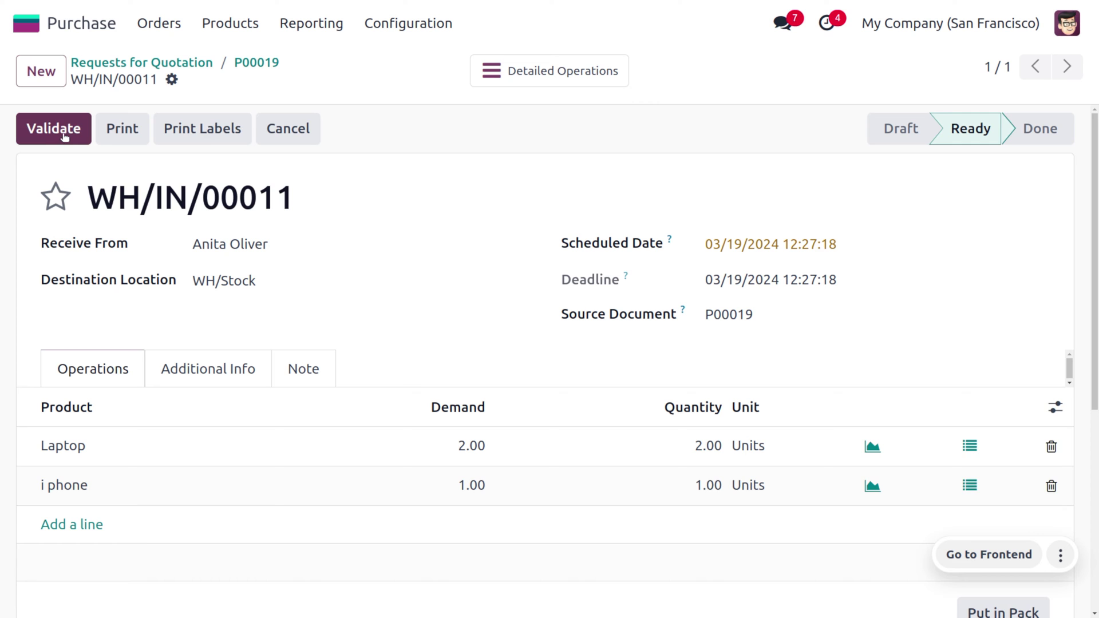
click(62, 137)
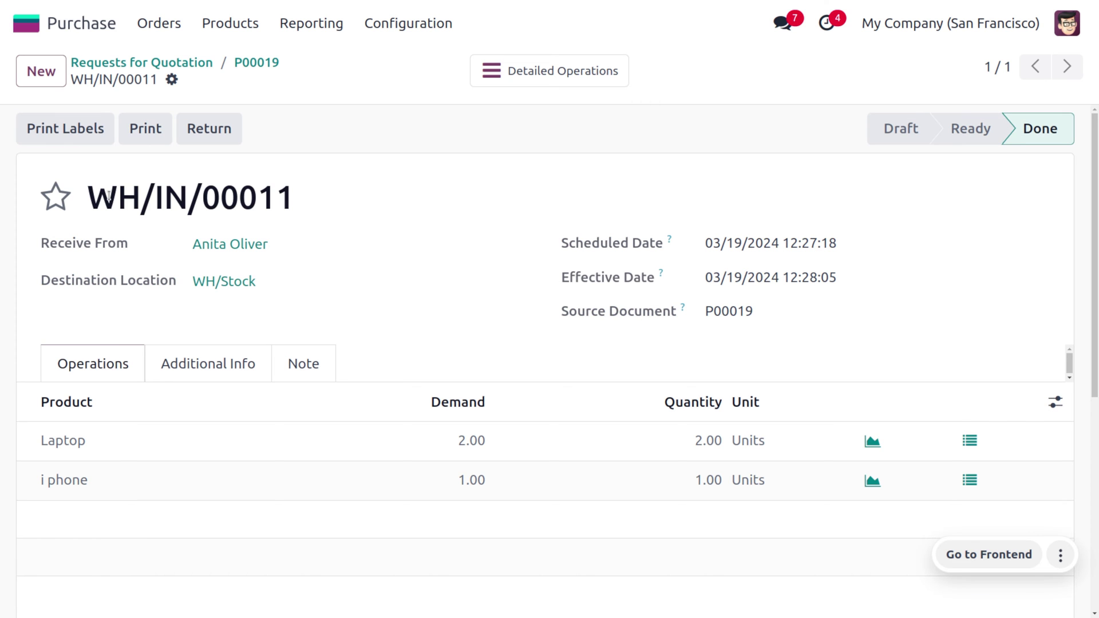
double_click(148, 200)
triple_click(202, 203)
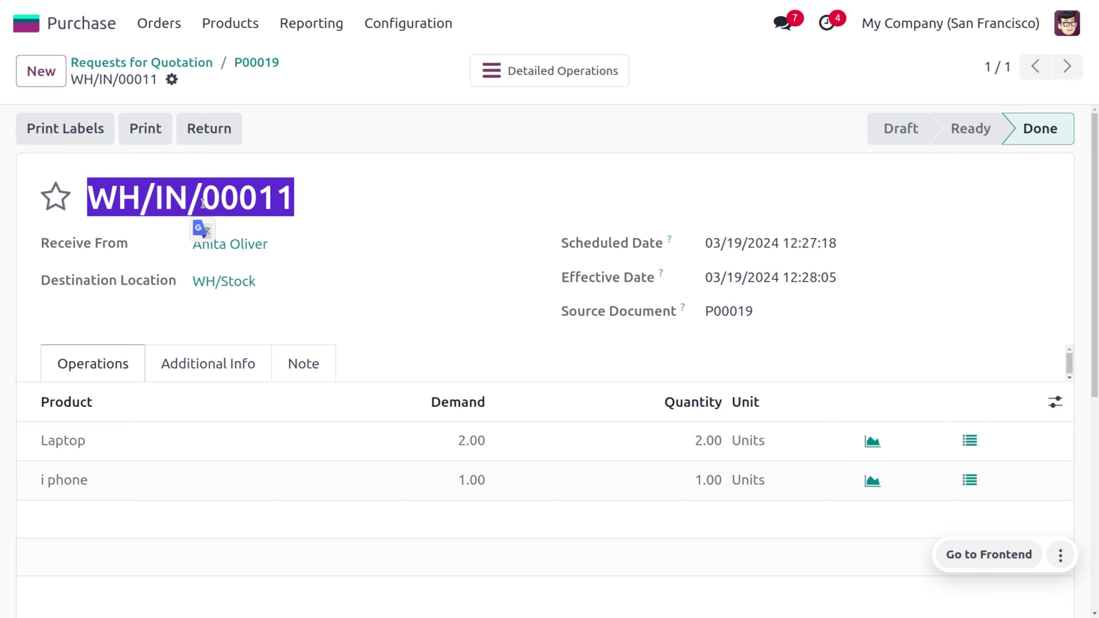
Create the vendor bill for purchase order P00019 with bill date 03/19/2024 and confirm it
click(261, 63)
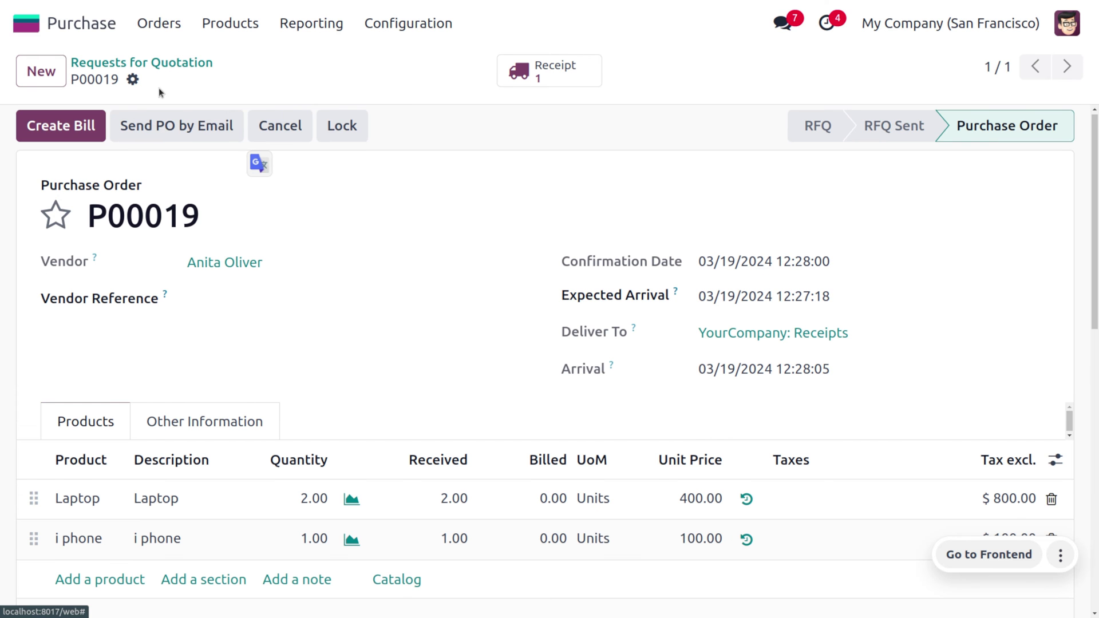
click(87, 129)
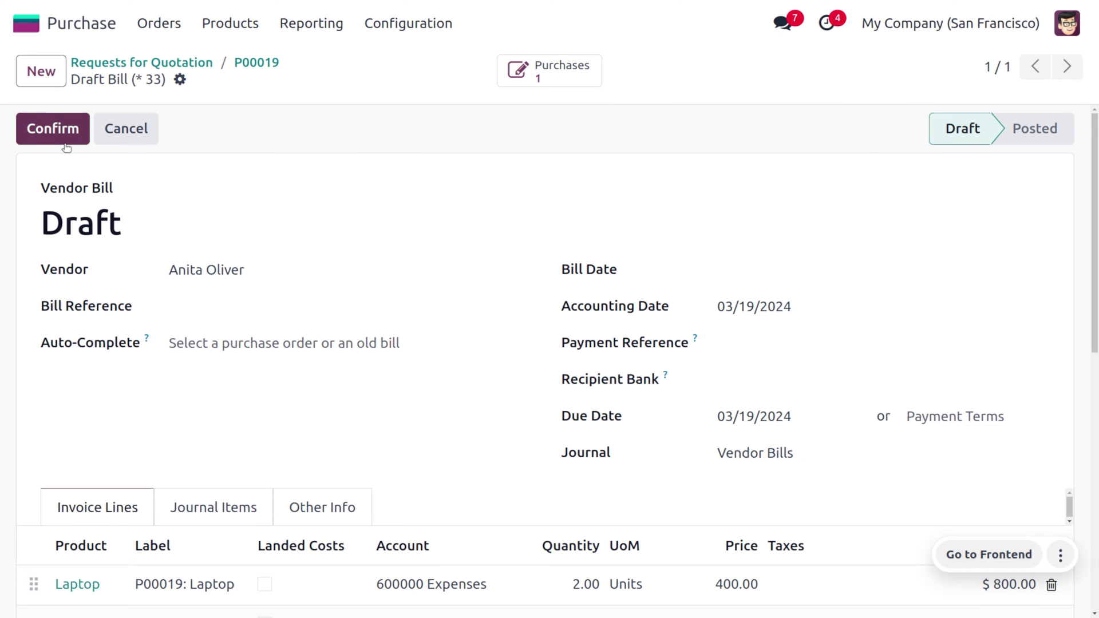
click(786, 268)
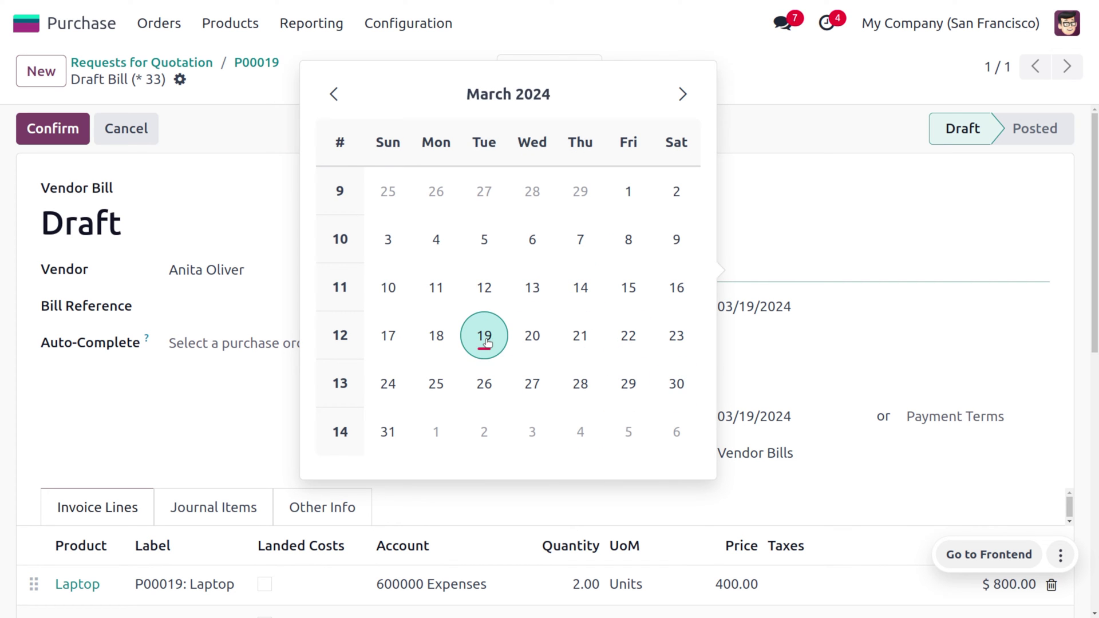
click(485, 338)
click(42, 119)
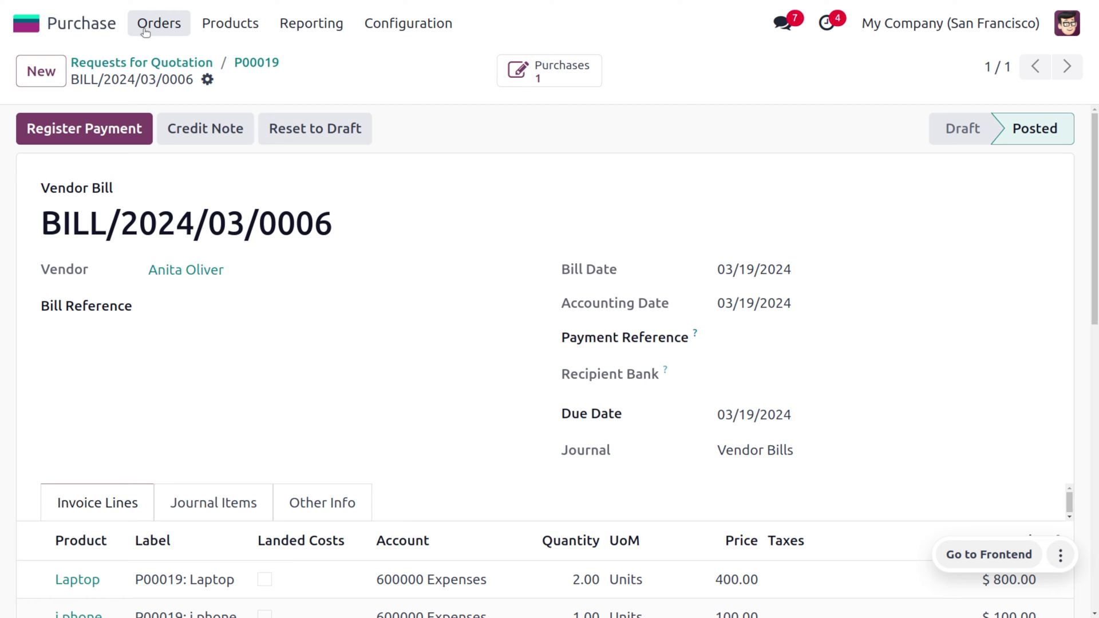
Create another request for quotation for the same vendor with one Transportation line and remove its 15% tax
click(98, 67)
click(55, 77)
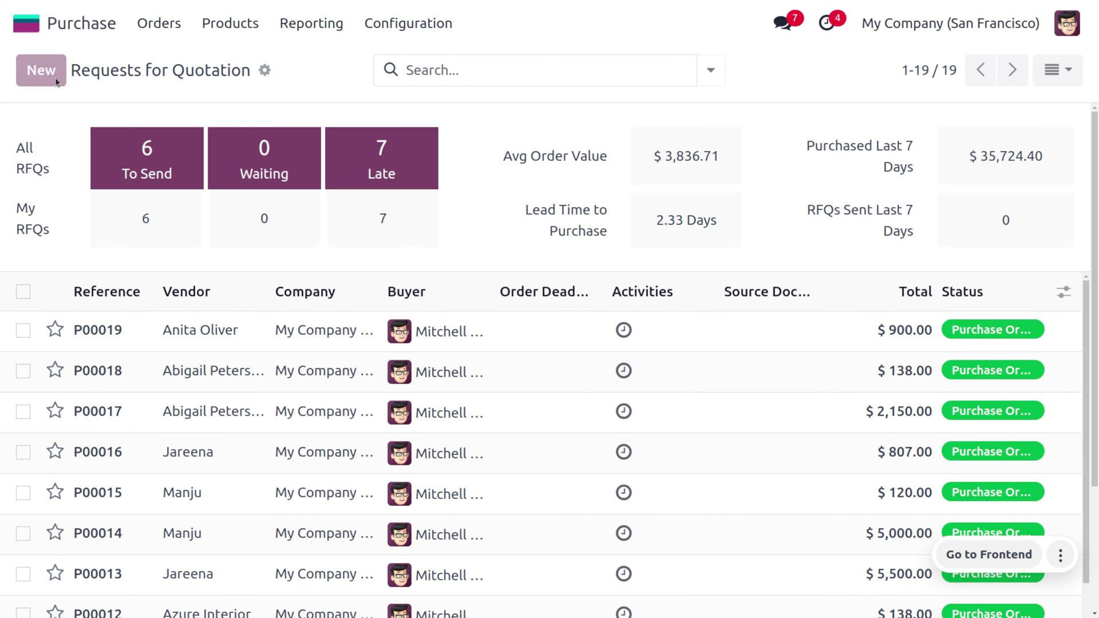
click(290, 264)
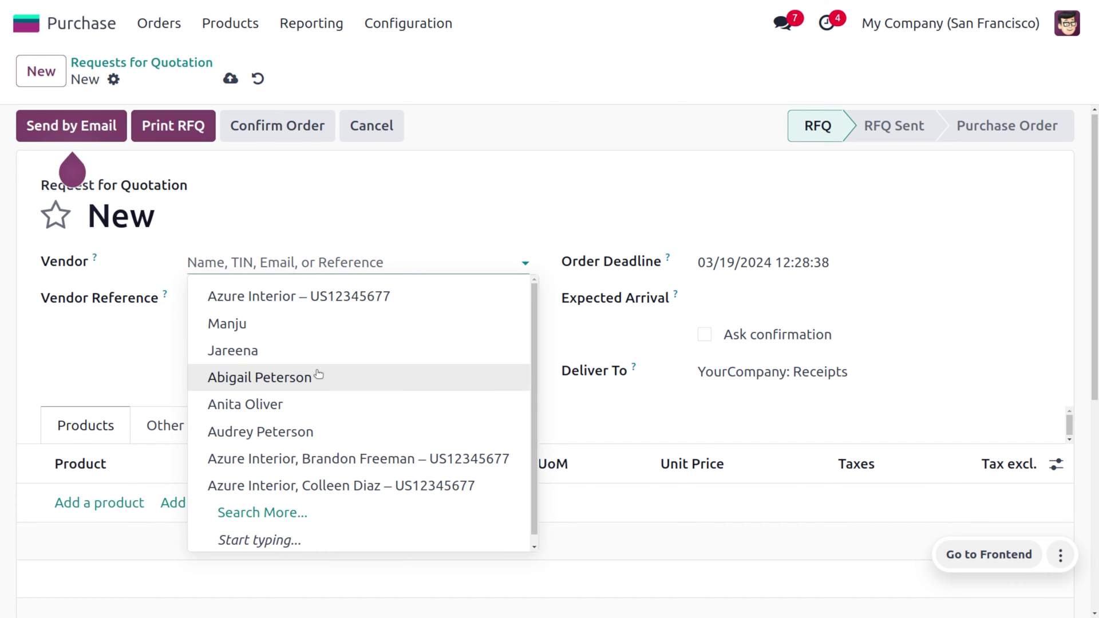
click(335, 403)
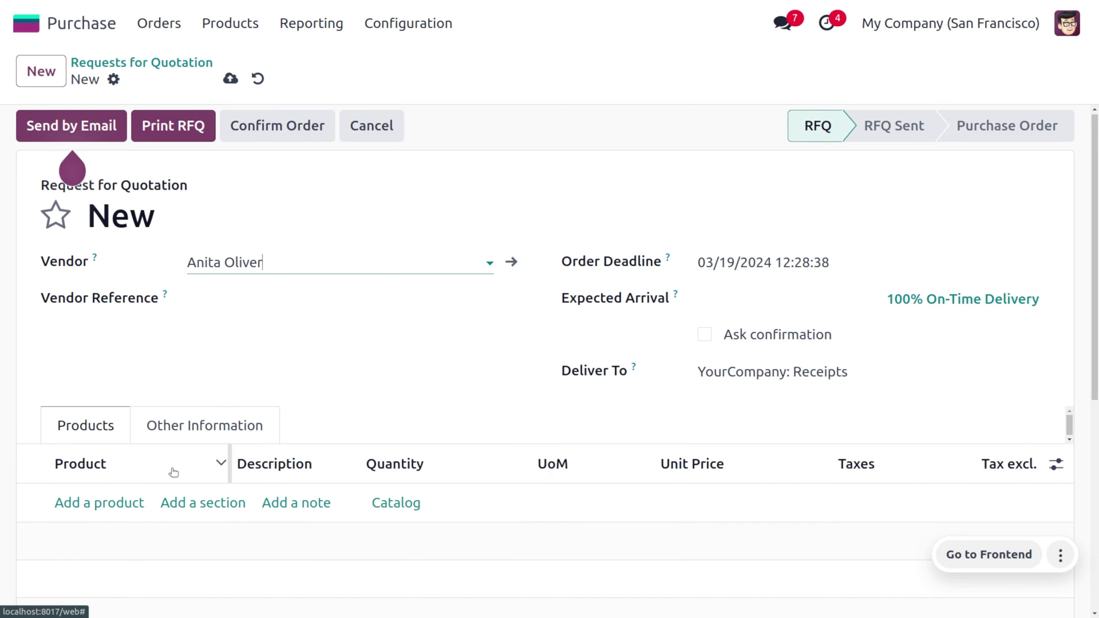
click(118, 509)
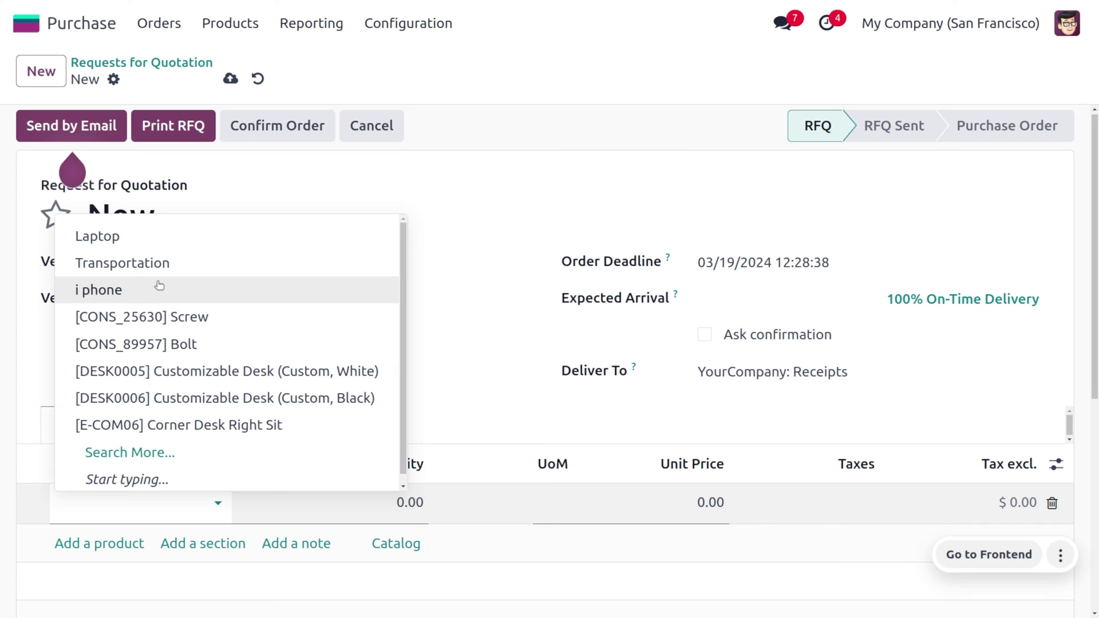
click(162, 262)
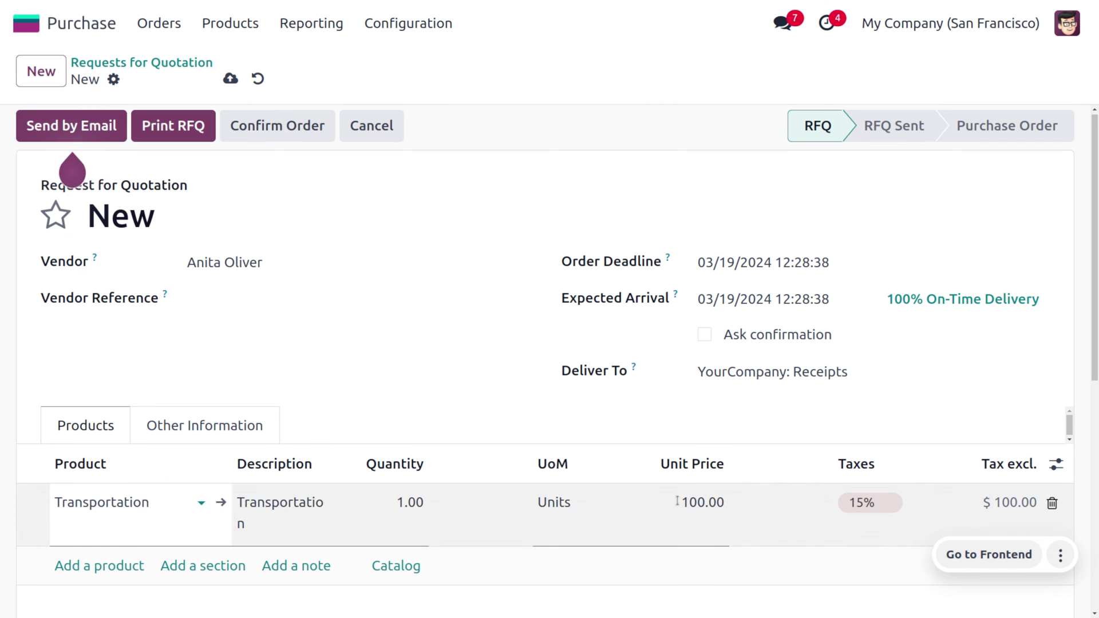
click(887, 504)
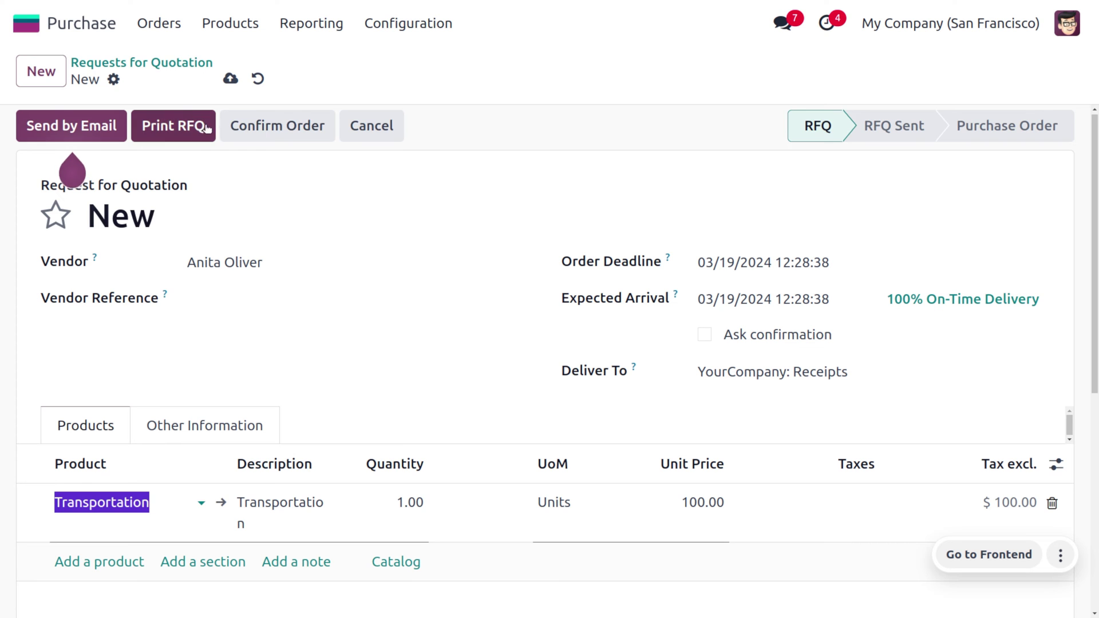
Confirm the Transportation order, create its vendor bill, and generate a landed cost from the draft bill
click(253, 120)
click(61, 125)
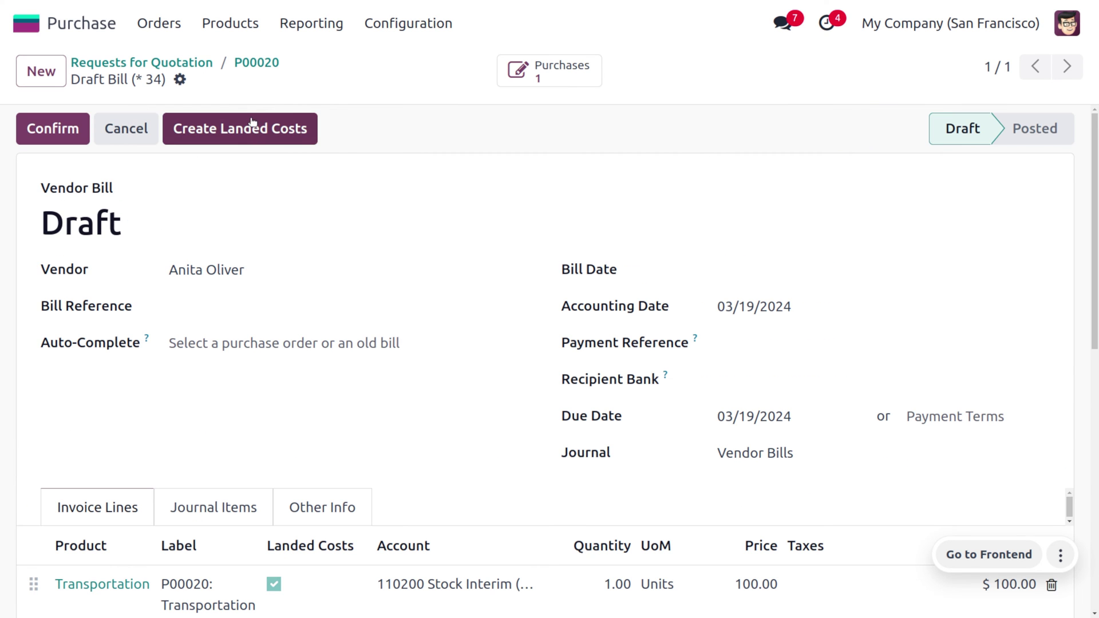
click(260, 130)
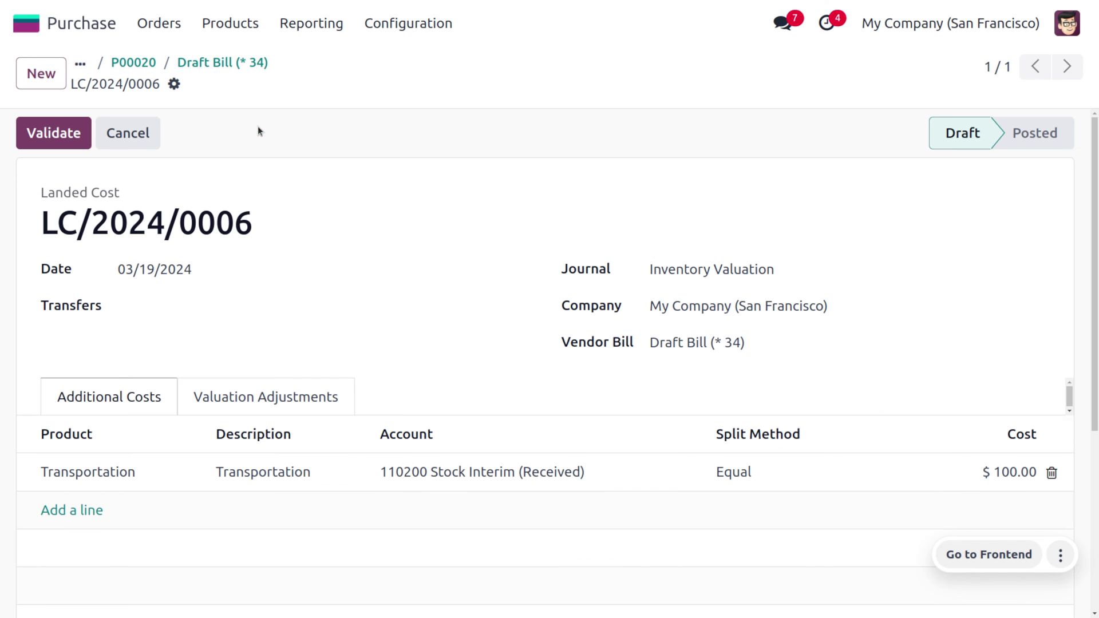
Set the landed cost's transfer to WH/IN/00011 and its vendor bill to BILL/2024/03/0006
click(222, 307)
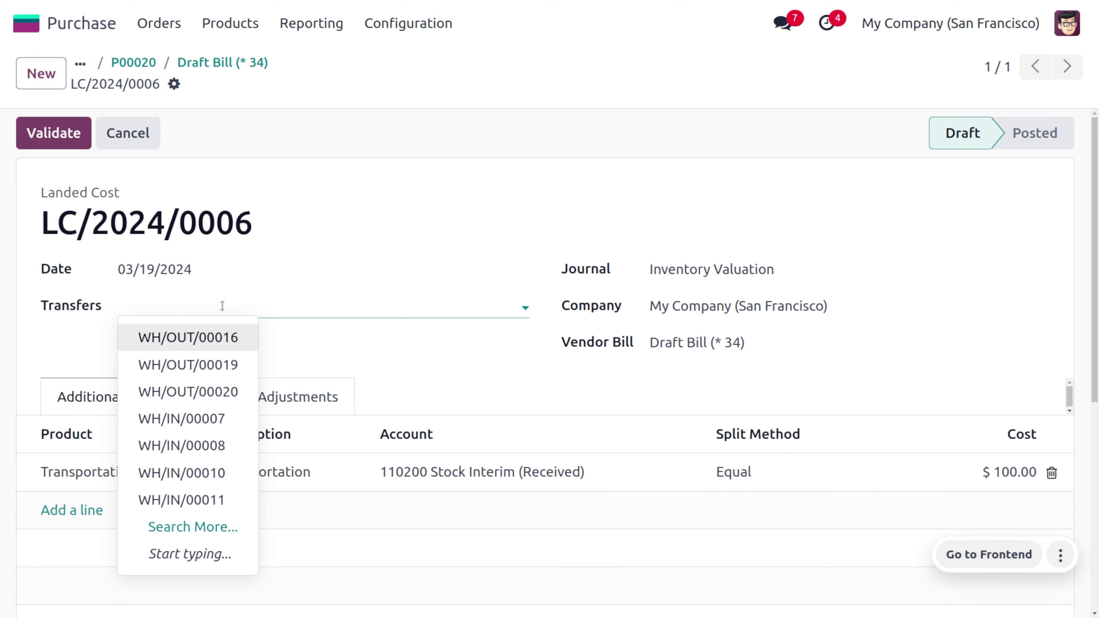
text(WH/IN/00011)
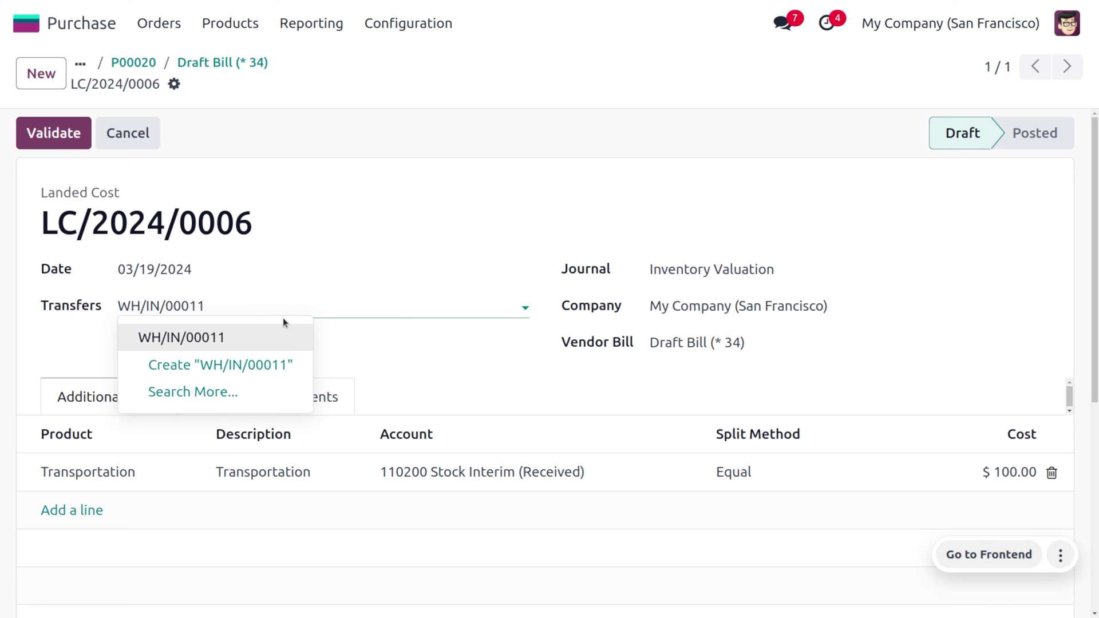
click(299, 333)
click(720, 346)
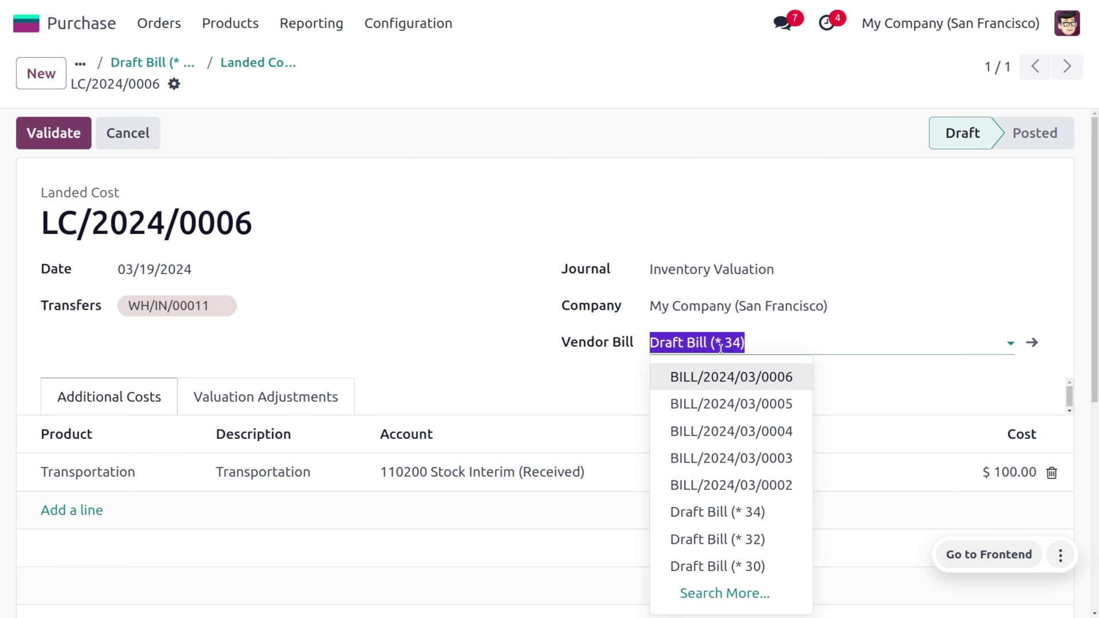
click(739, 382)
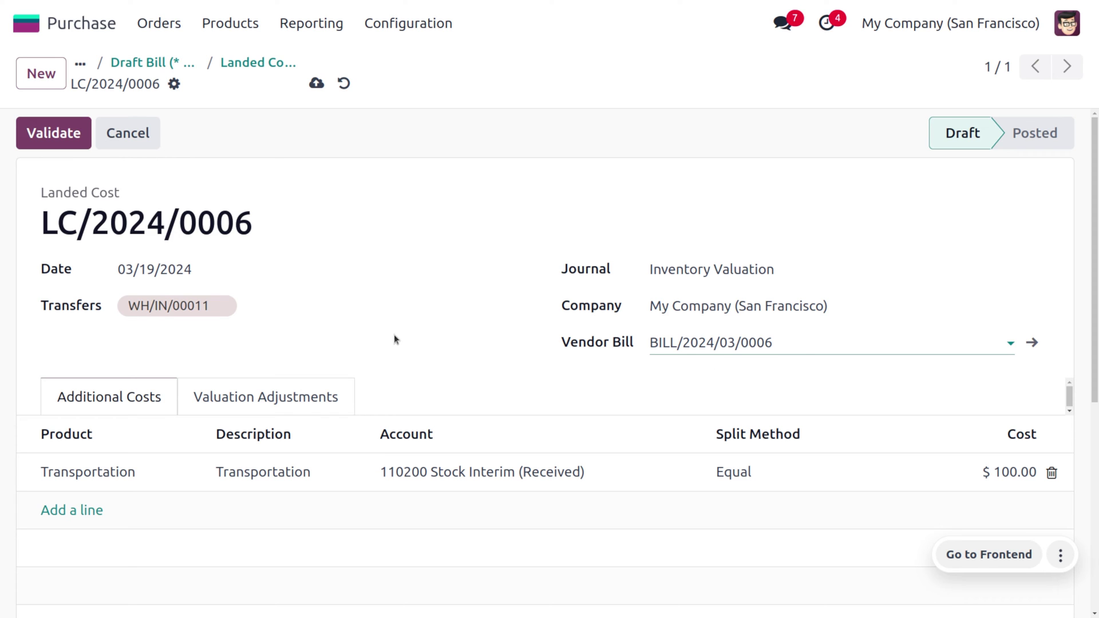
Save the landed cost, set the Transportation line's split method to By Quantity, and save the change
scroll(412, 332, down, 4)
scroll(413, 332, up, 4)
click(316, 83)
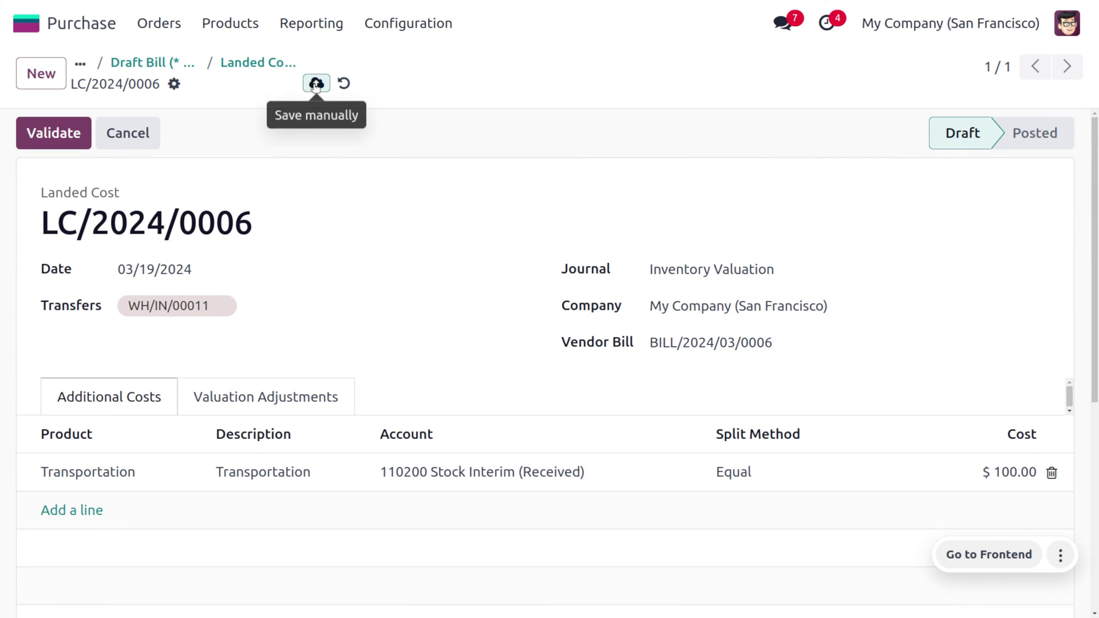
click(753, 468)
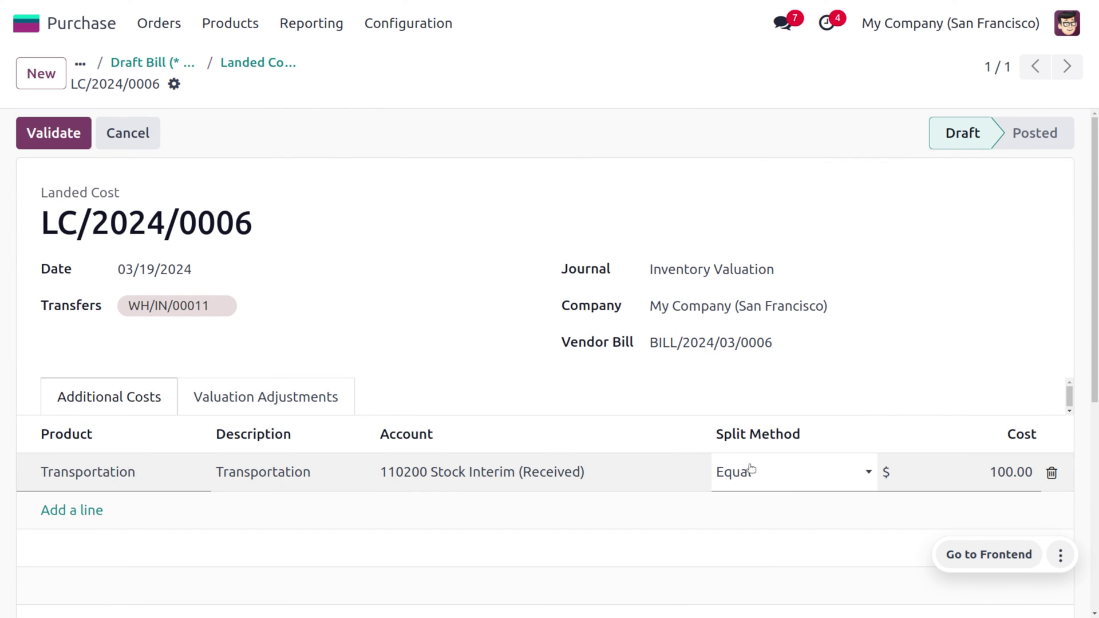
click(776, 480)
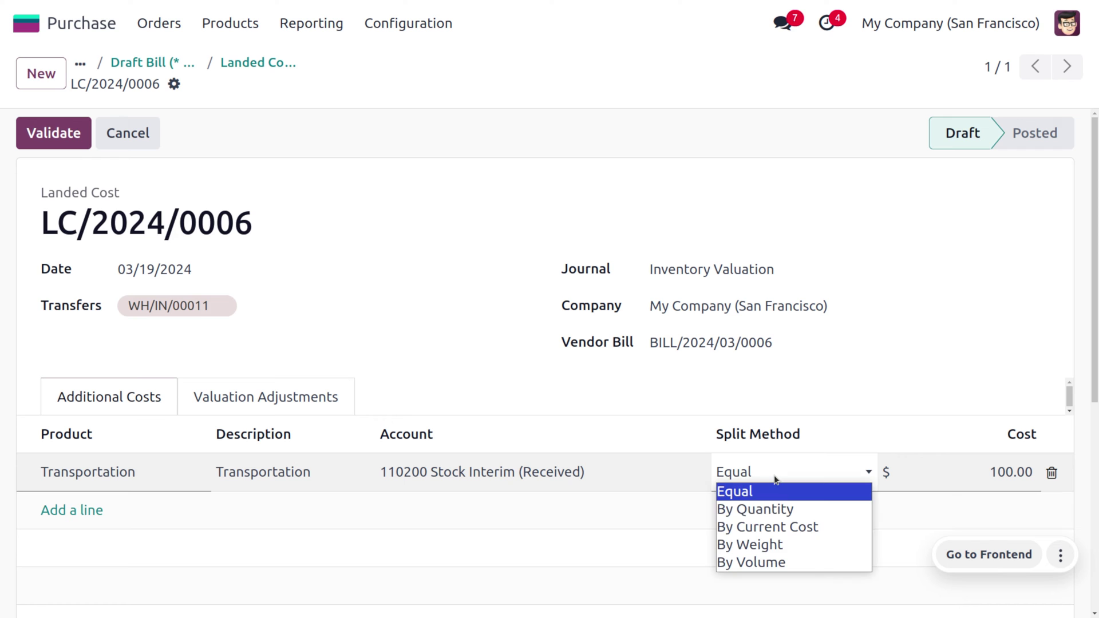
click(797, 508)
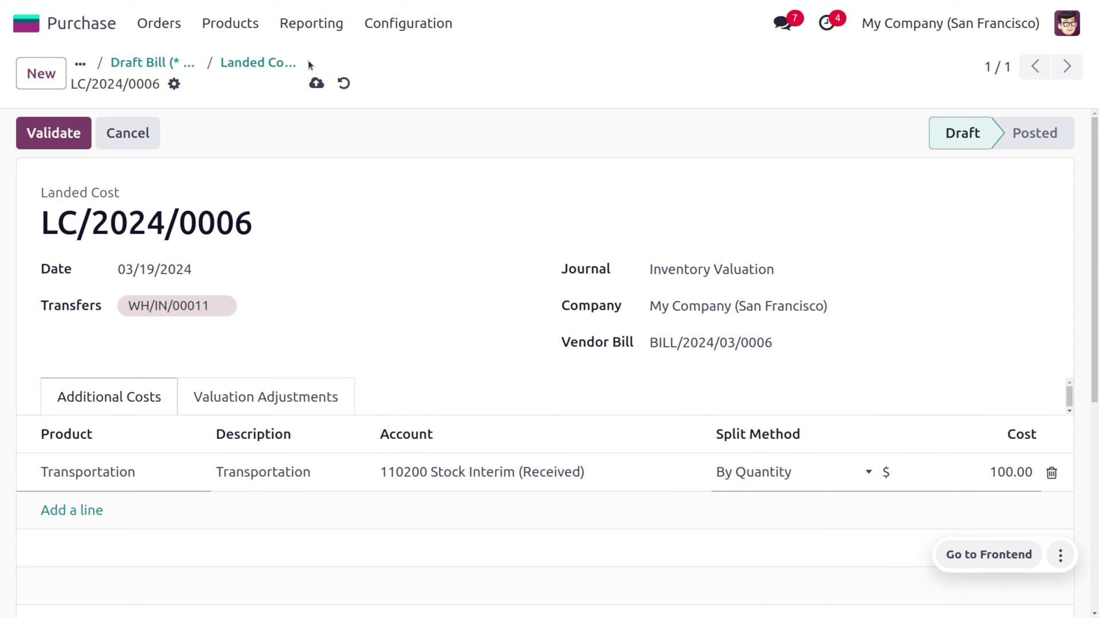
click(317, 83)
Compute the landed cost and examine its valuation adjustments for the Laptop and i phone lines
scroll(540, 343, down, 3)
click(1014, 499)
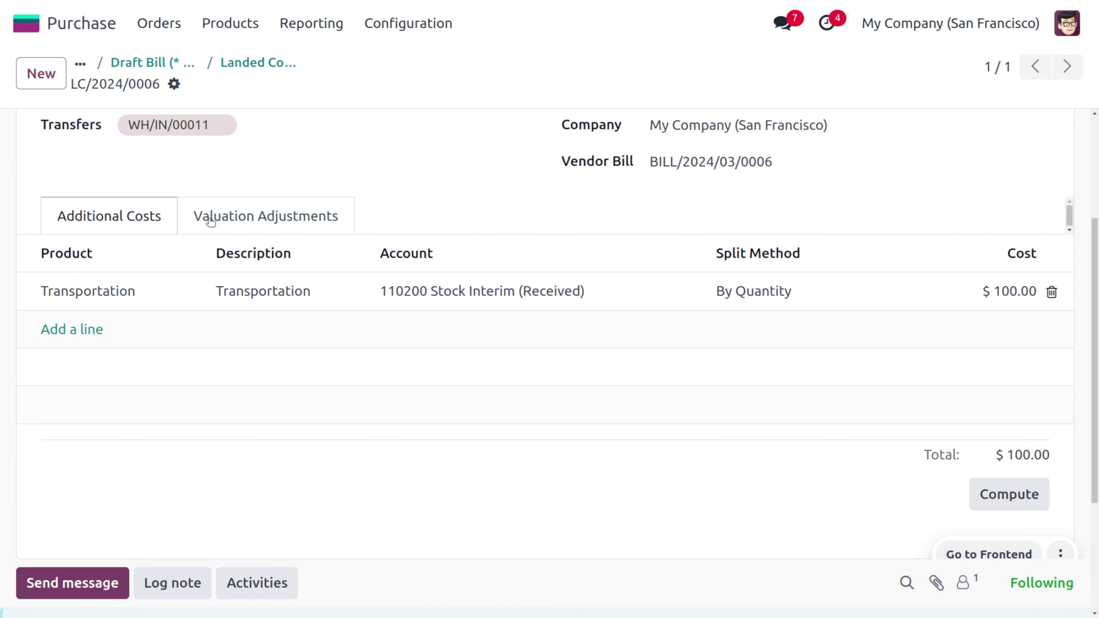
click(228, 222)
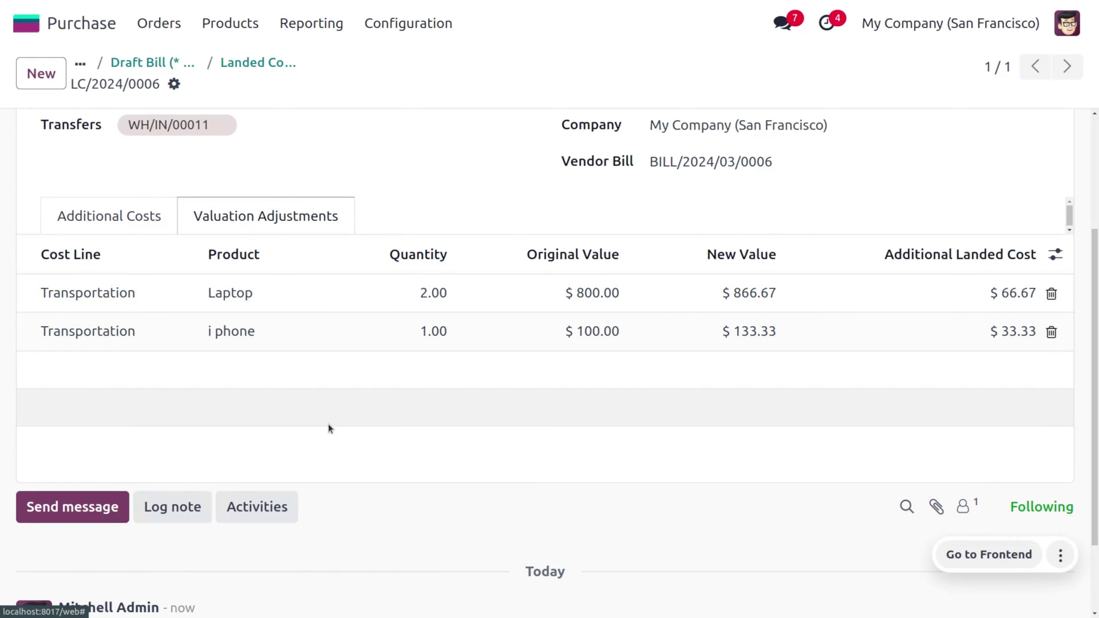
scroll(329, 428, up, 3)
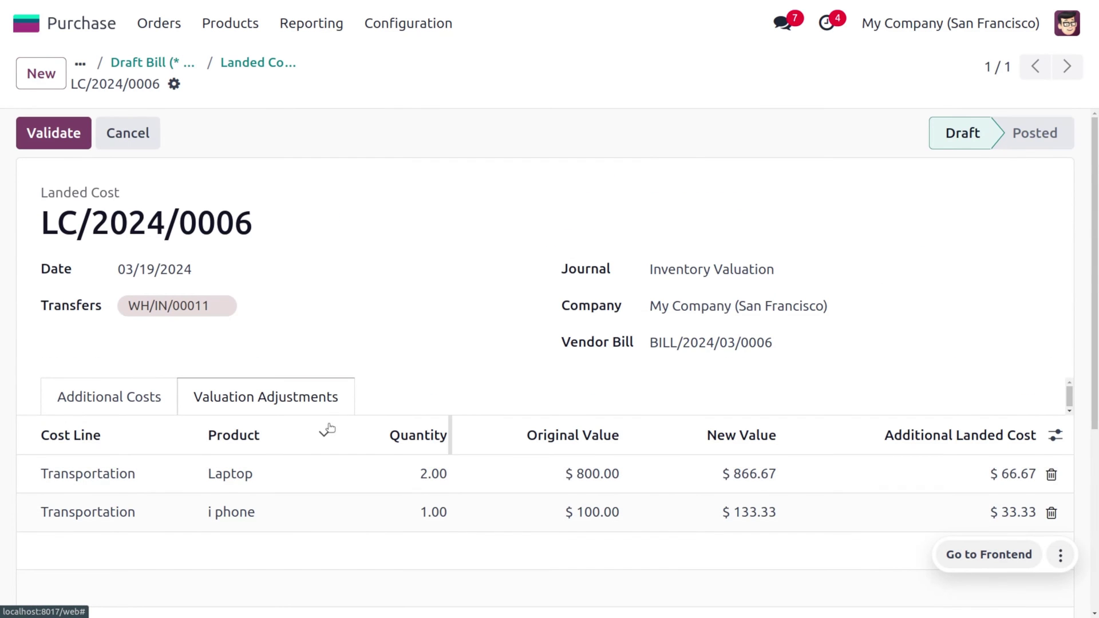
scroll(329, 428, down, 2)
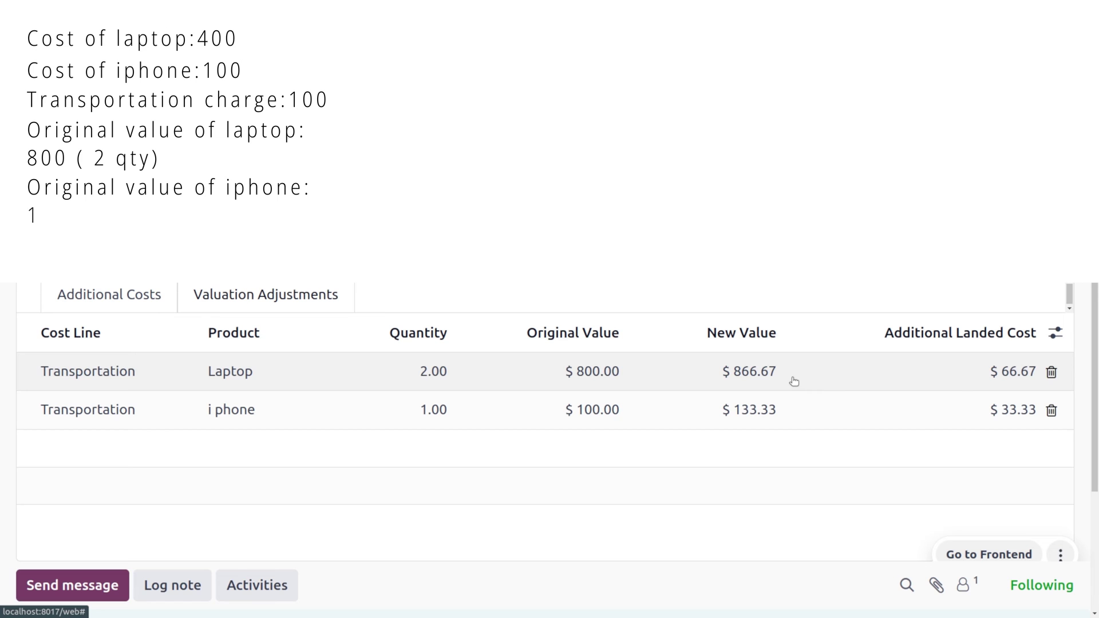
scroll(795, 342, down, 2)
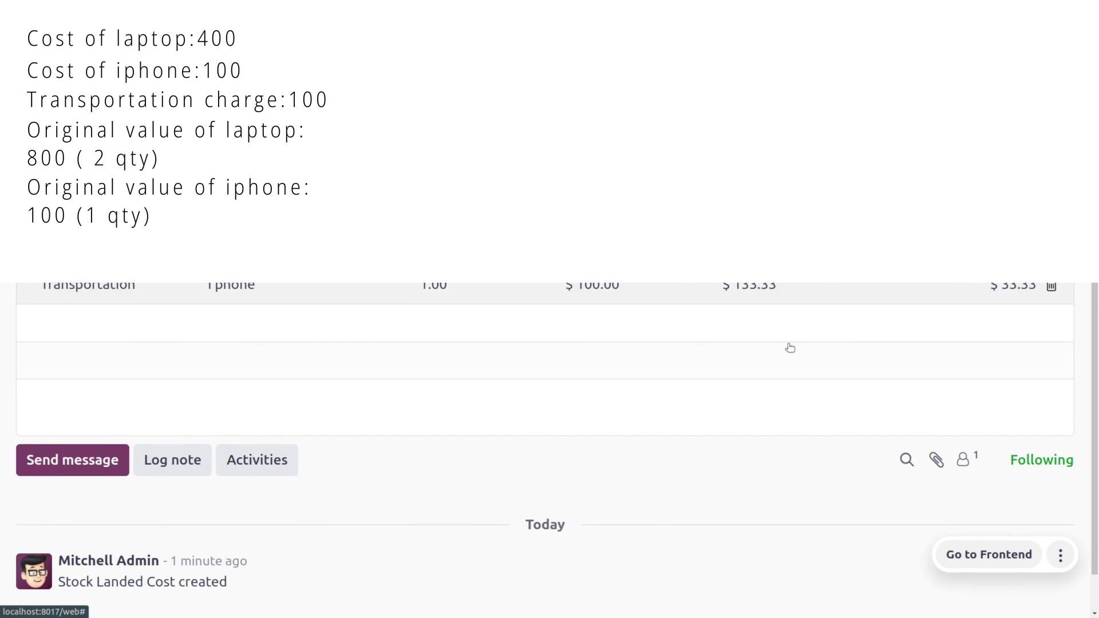
scroll(790, 347, up, 1)
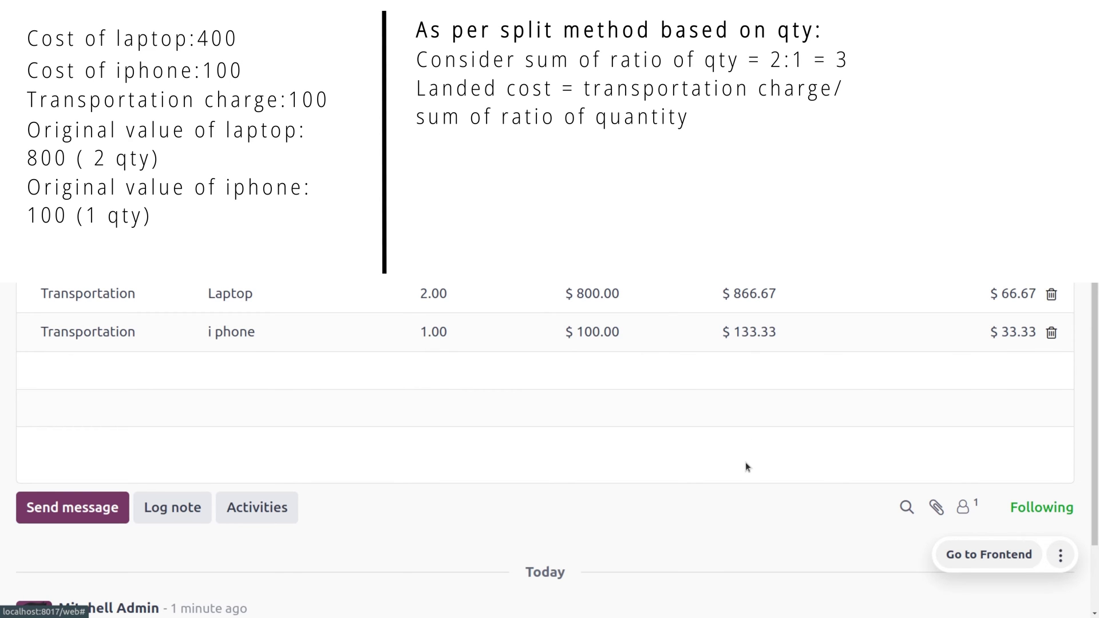
scroll(743, 463, up, 2)
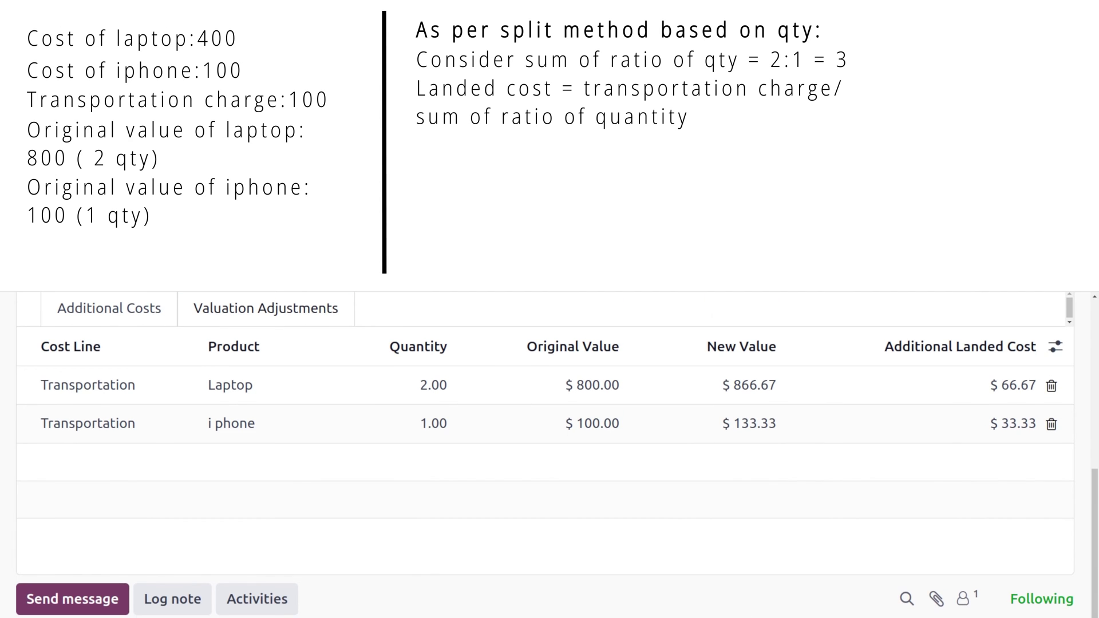
scroll(549, 455, up, 1)
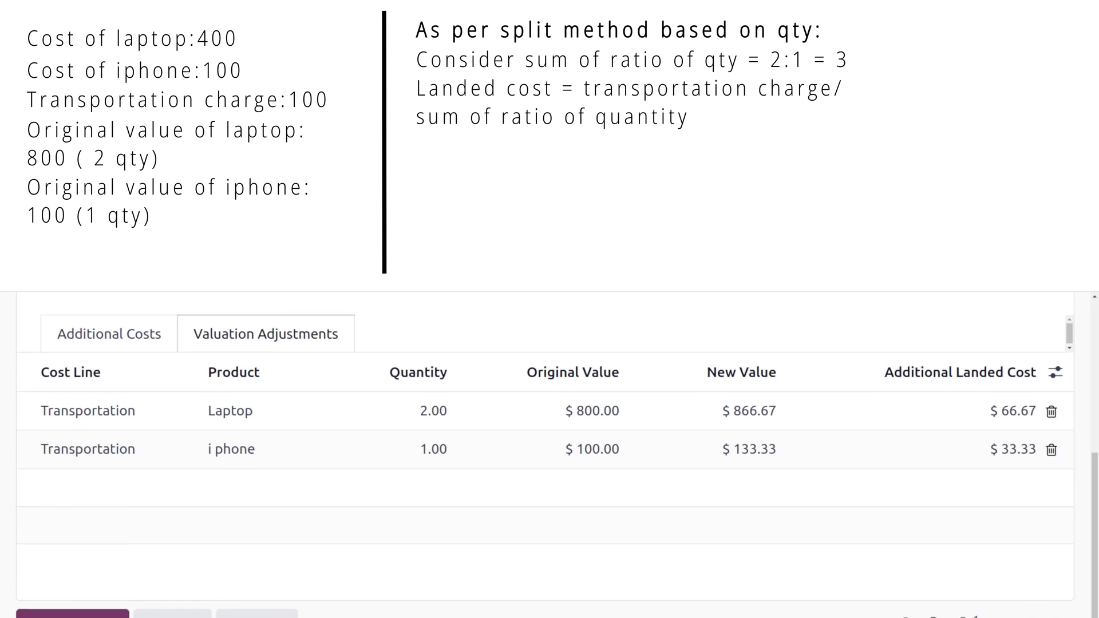
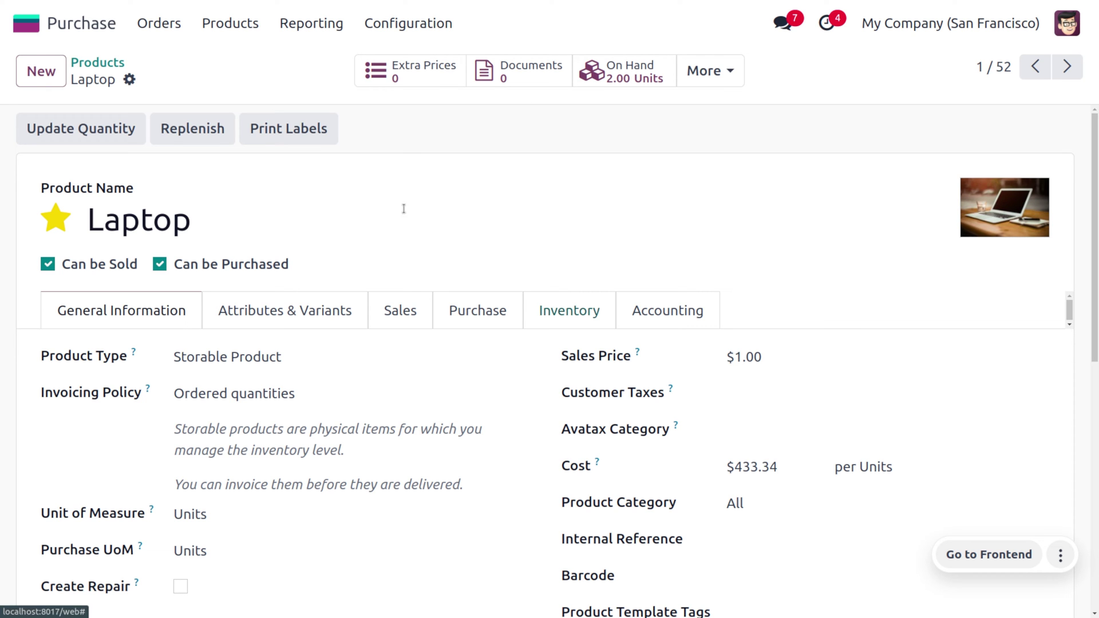
Return from the Laptop product to the product list and open the i phone product
click(86, 64)
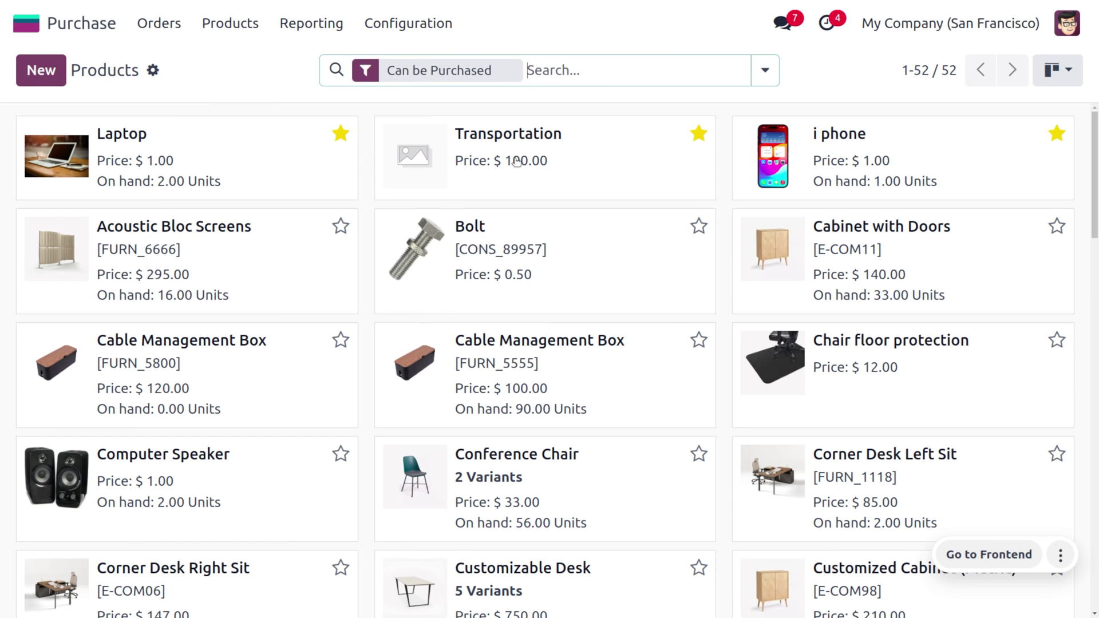
click(905, 154)
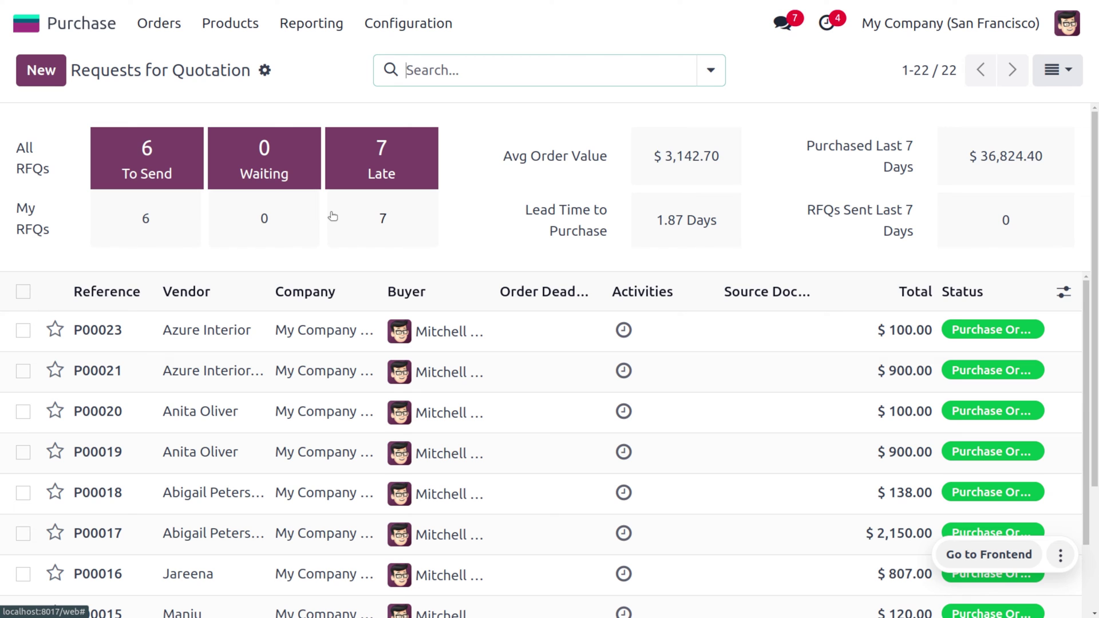
Create a request for quotation for Azure Interior with Keyboard and Mouse lines, setting the Keyboard quantity to 2
click(54, 61)
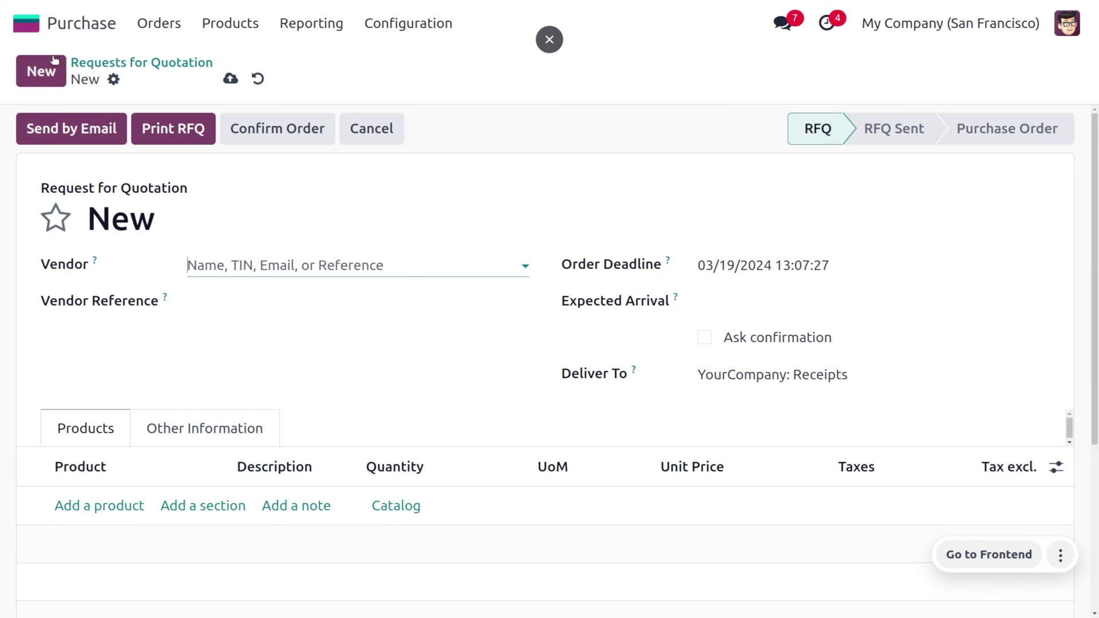
click(269, 265)
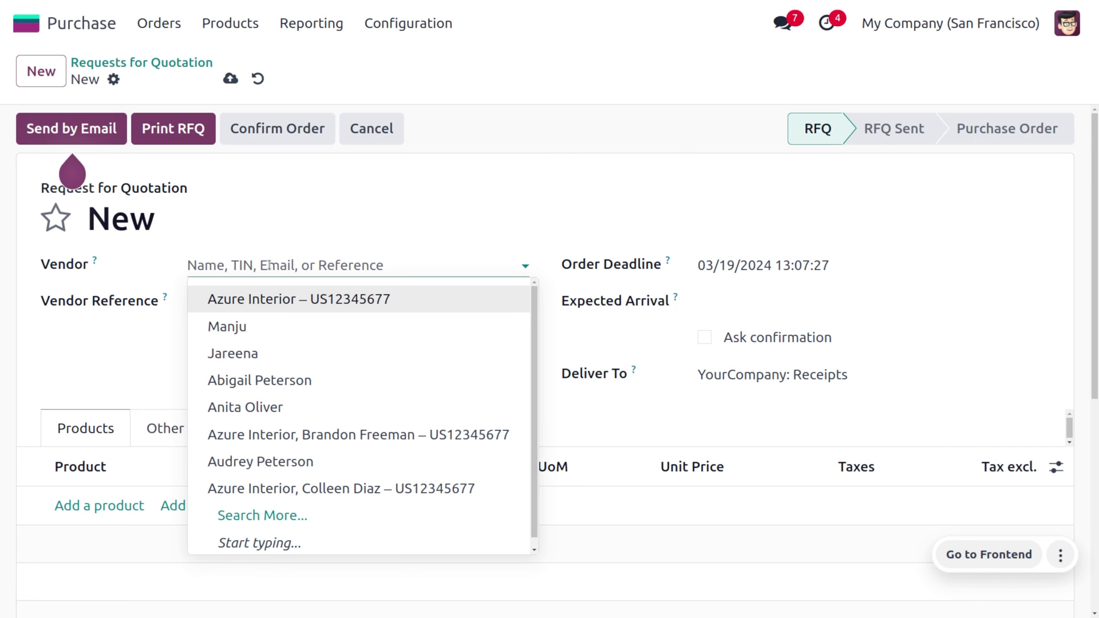
click(301, 300)
click(74, 514)
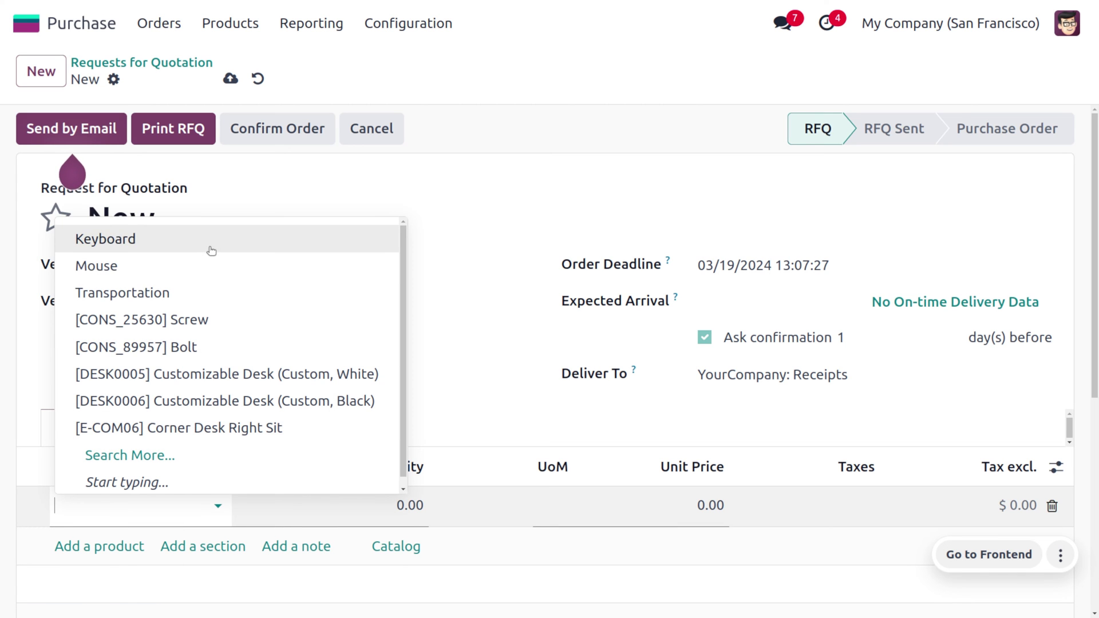
click(209, 247)
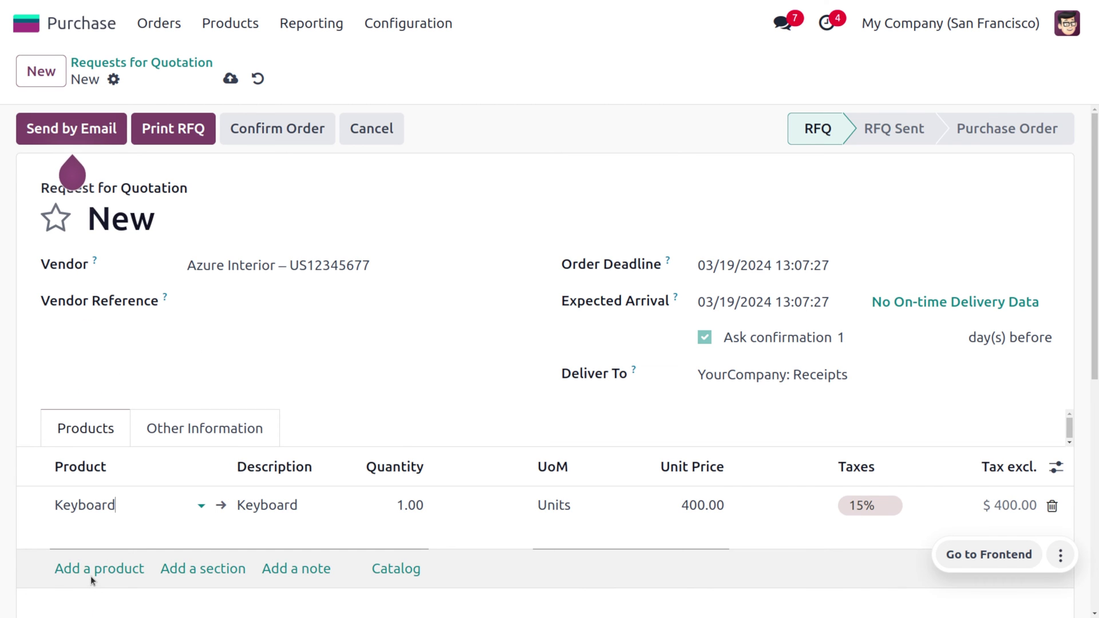
click(91, 573)
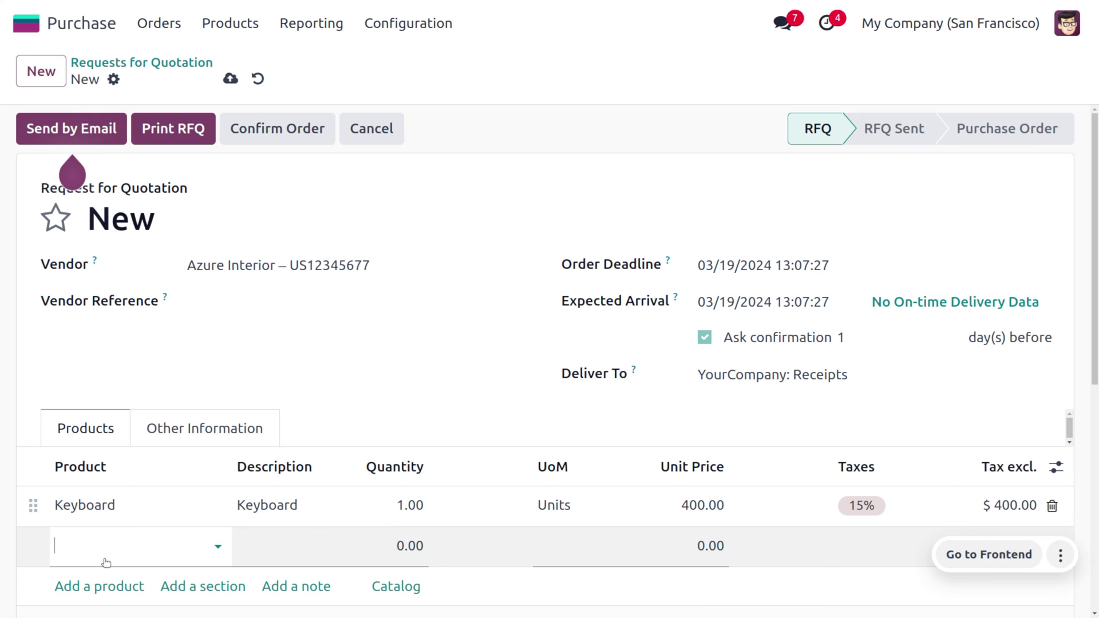
click(103, 552)
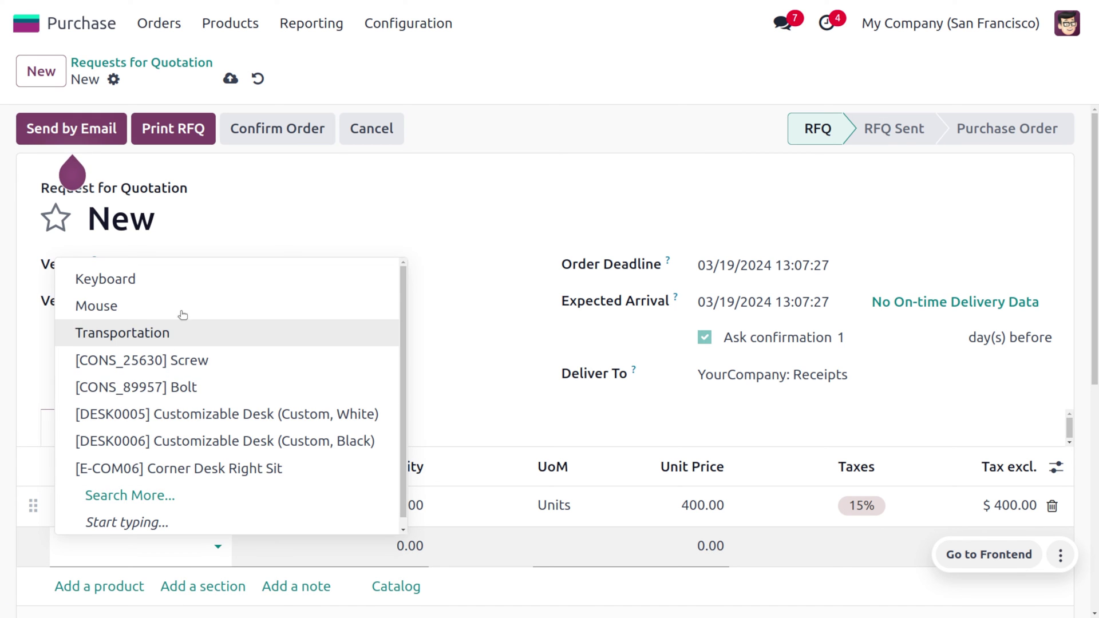
click(188, 304)
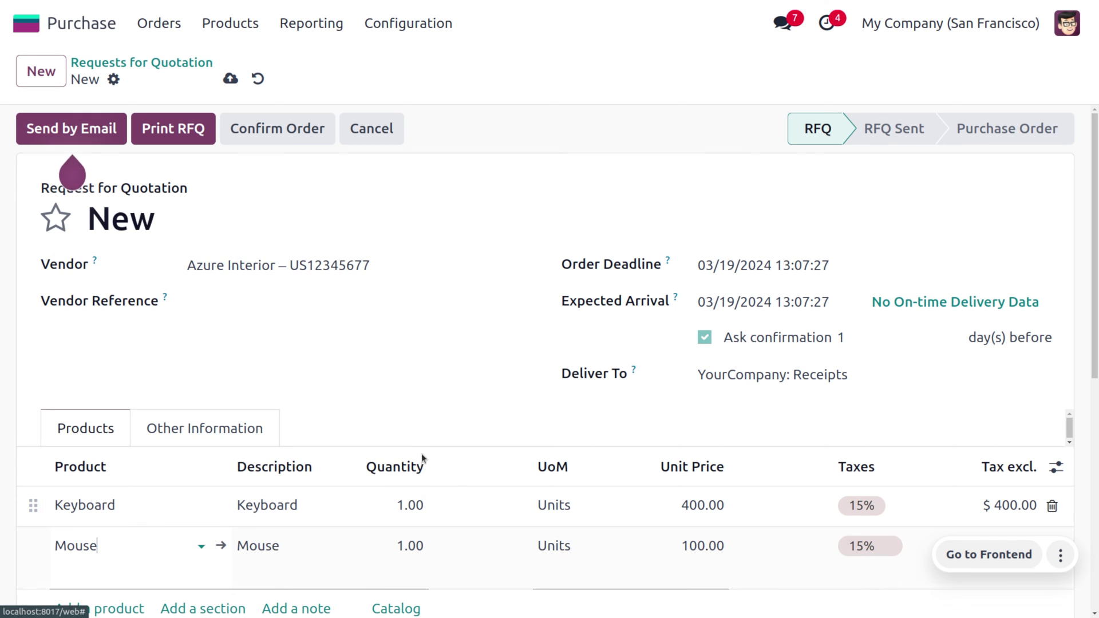
click(412, 510)
text(2)
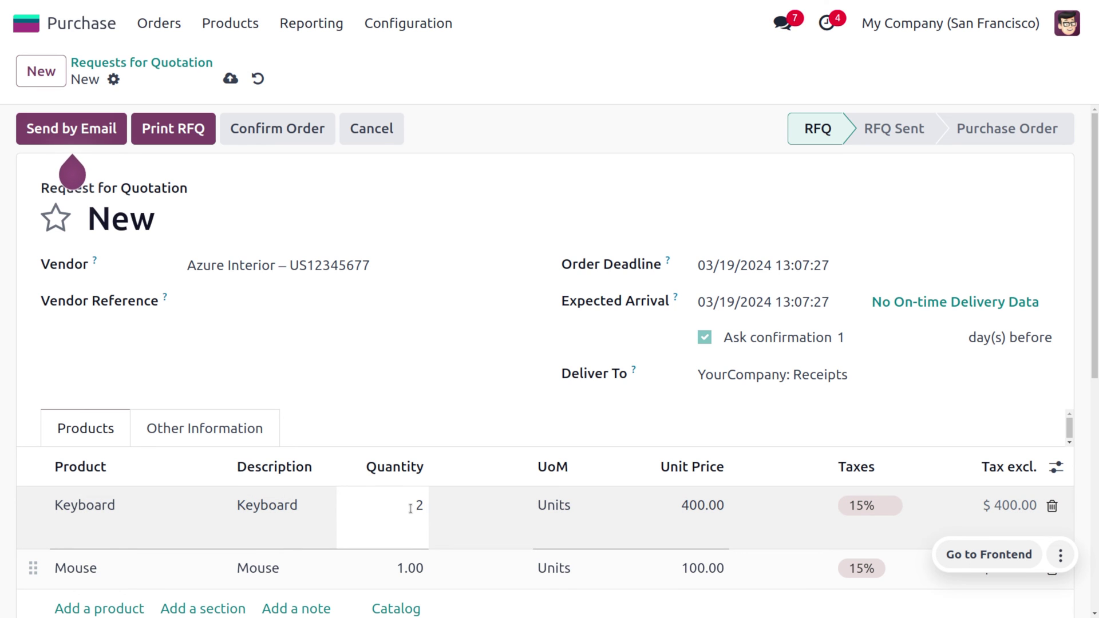
Remove the 15% tax from the Keyboard and Mouse lines, save the request, and confirm the order
click(895, 514)
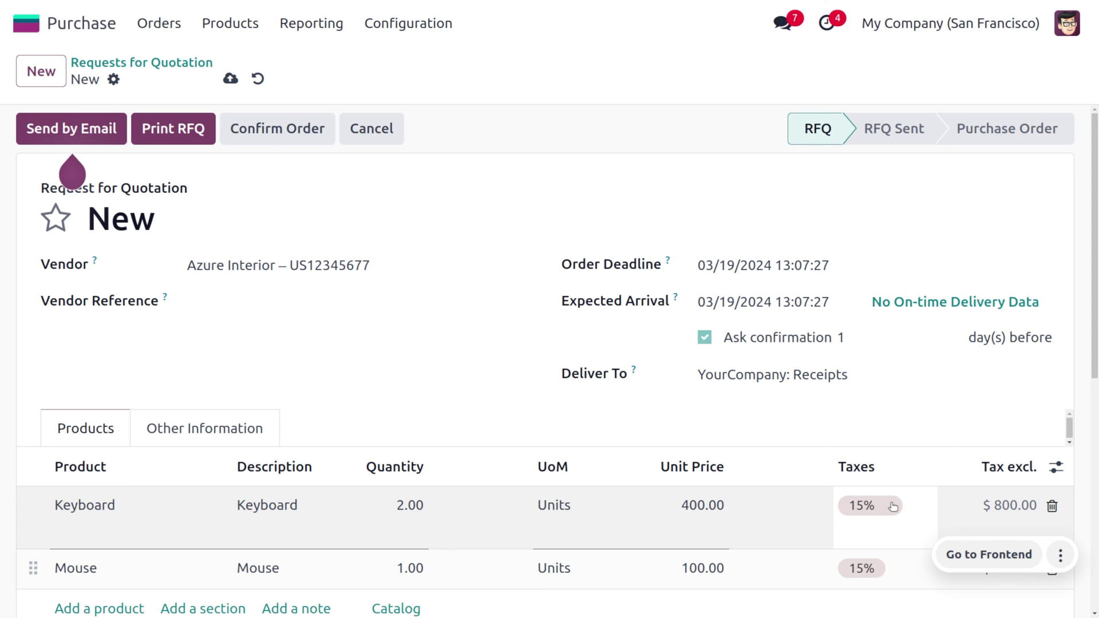
click(894, 507)
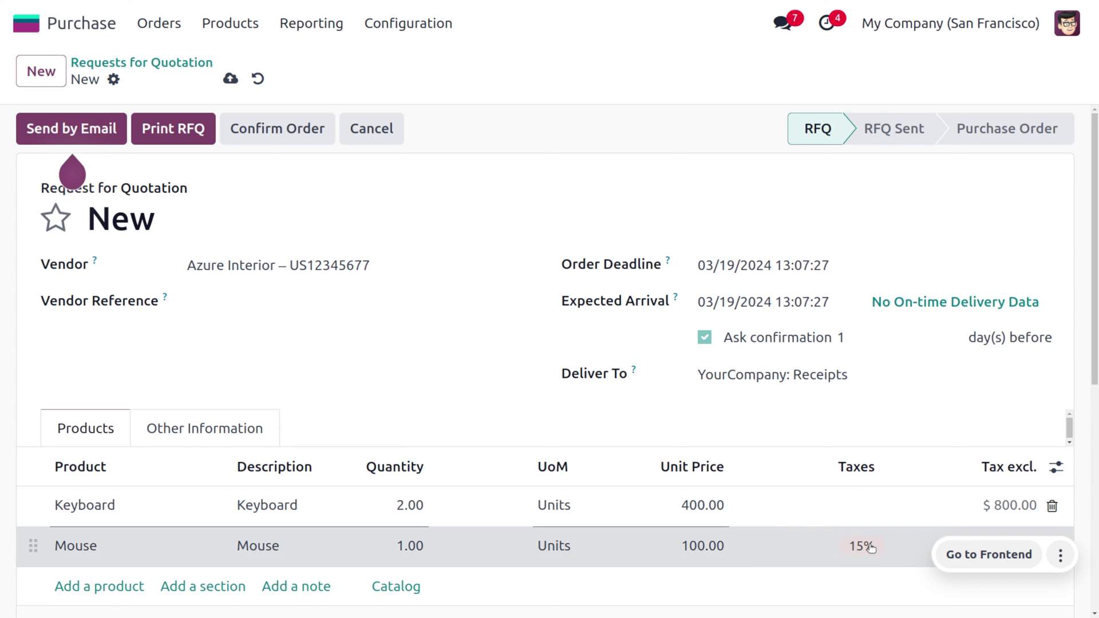
click(871, 543)
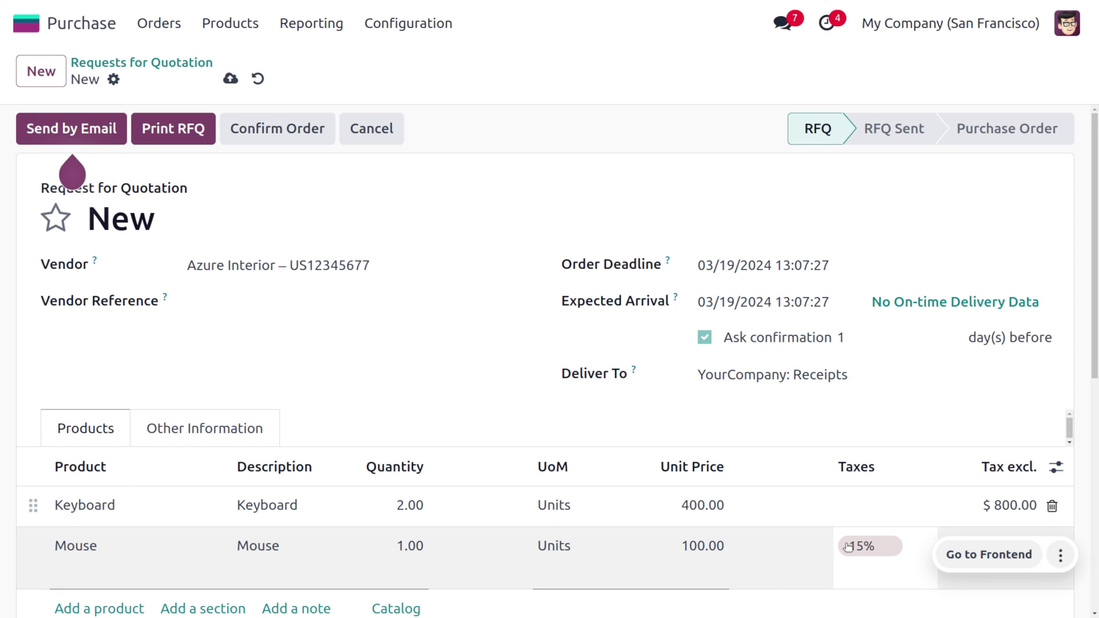
click(892, 547)
click(877, 542)
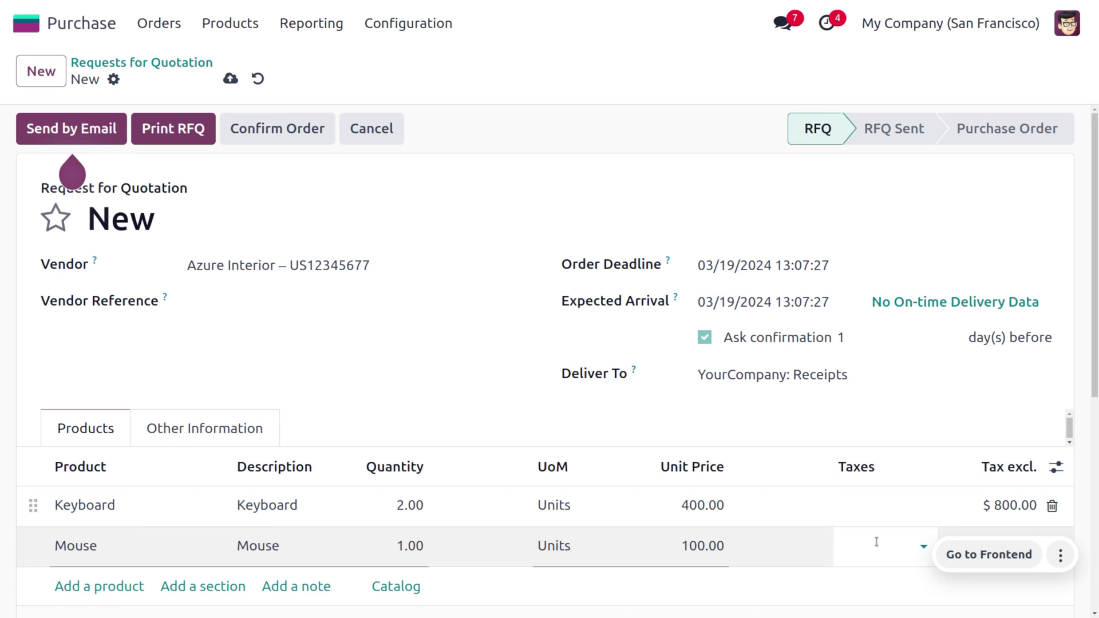
click(236, 80)
click(275, 131)
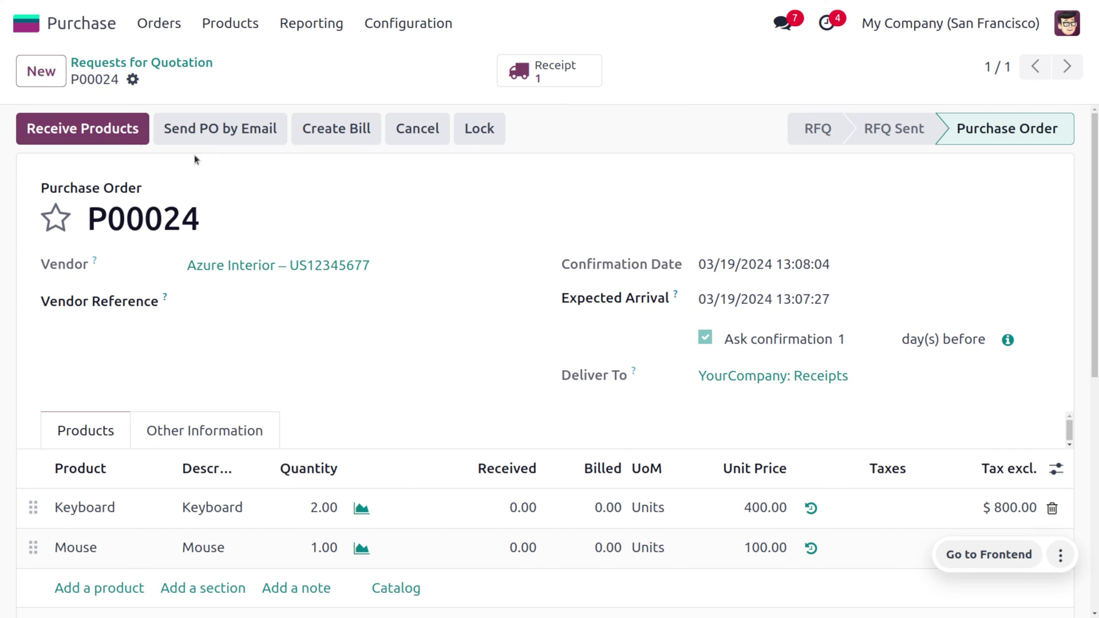
Receive the ordered products, validate the receipt, and copy the receipt's reference
click(114, 132)
click(60, 129)
double_click(259, 204)
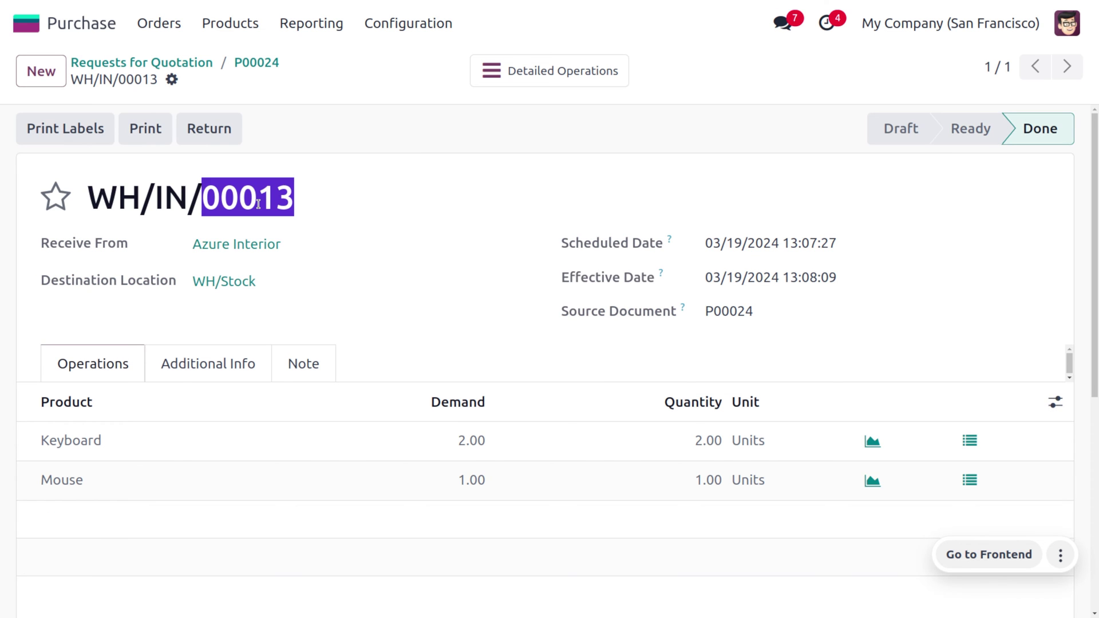
triple_click(259, 203)
key(ctrl+c)
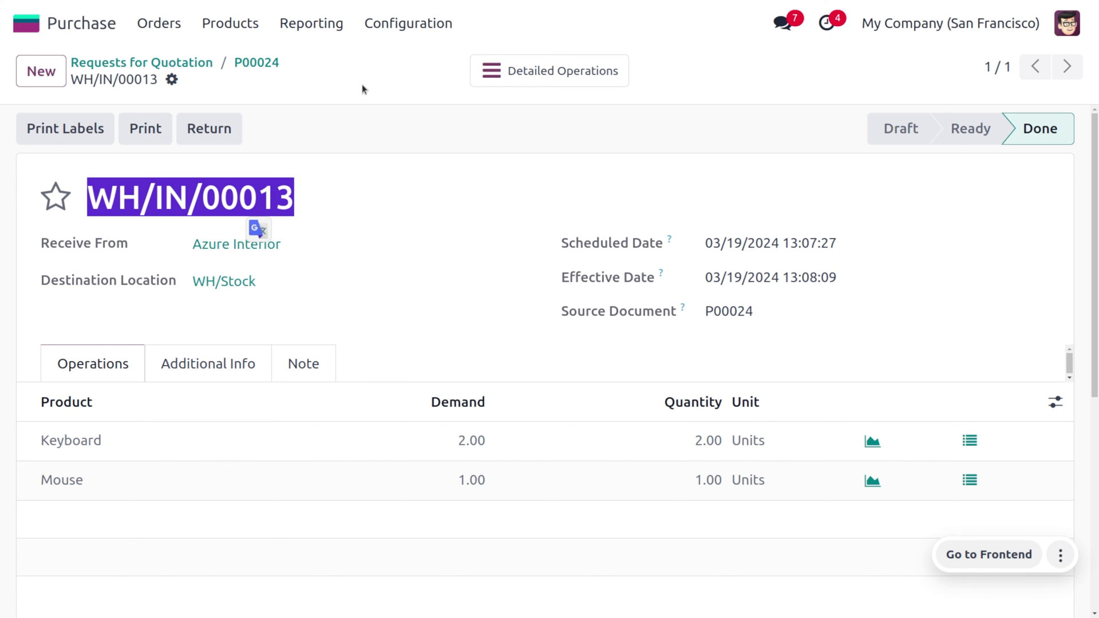
Create the vendor bill for the Keyboard and Mouse purchase order with bill date 03/19/2024 and confirm it
click(260, 65)
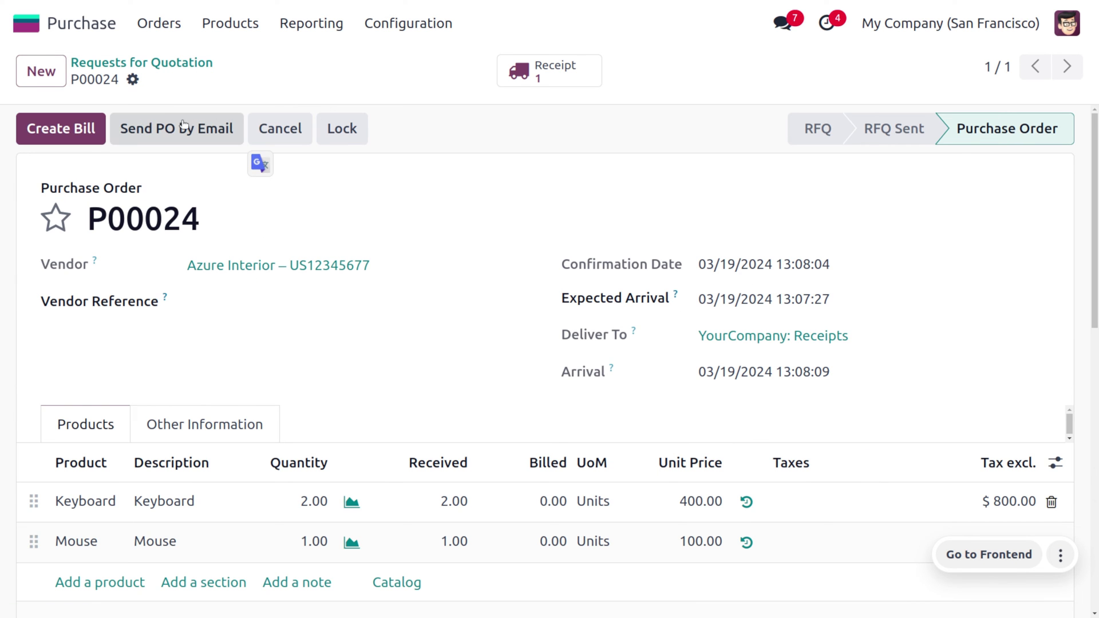
click(80, 143)
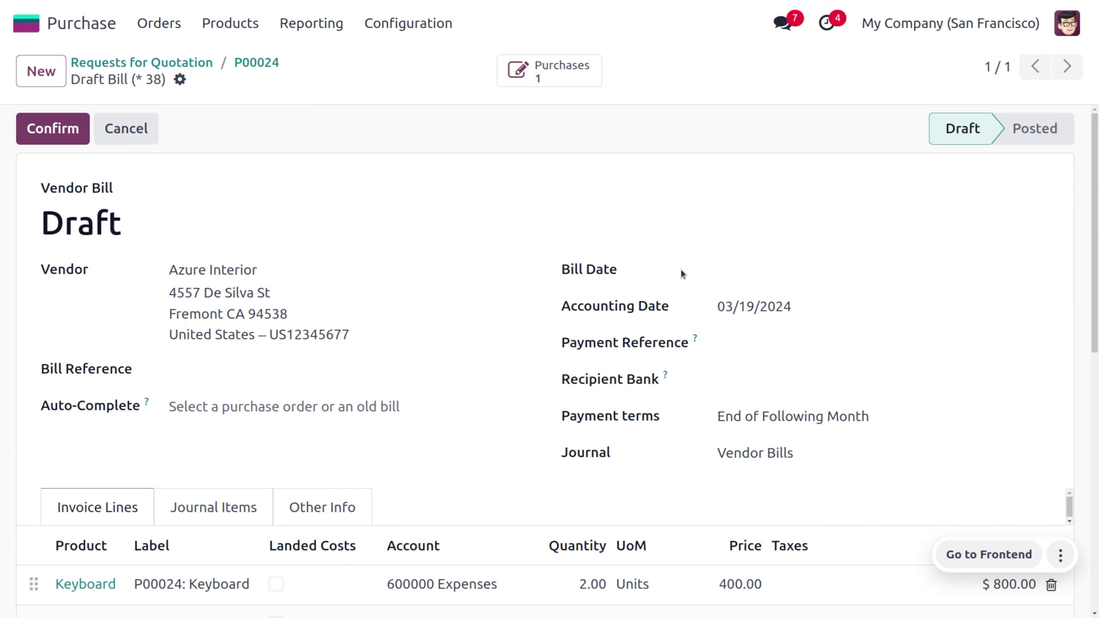
click(725, 273)
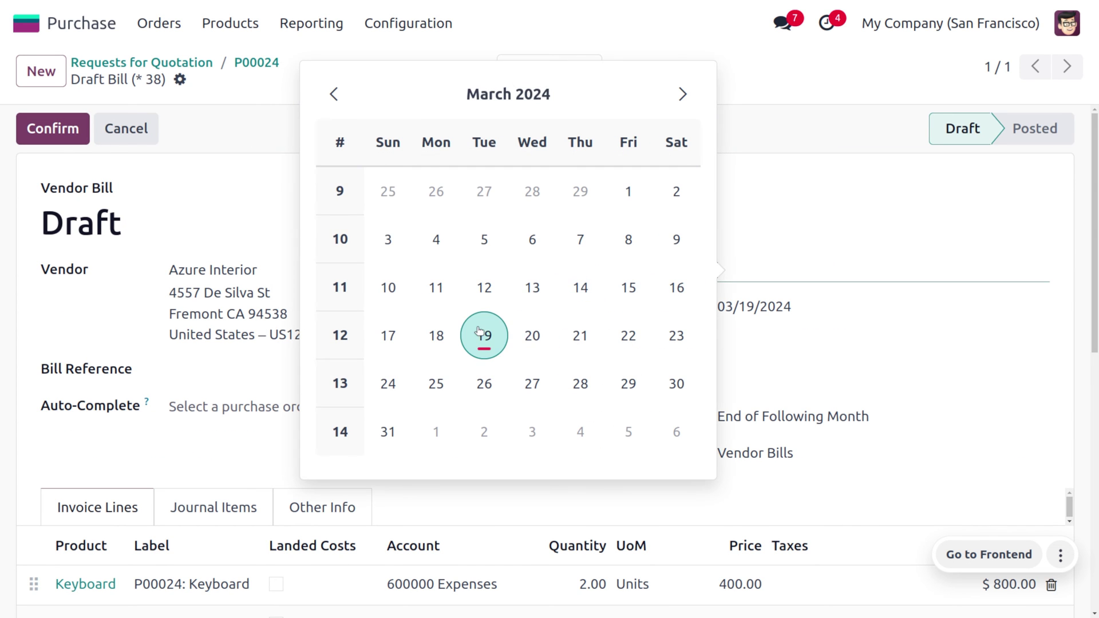
click(486, 335)
click(62, 128)
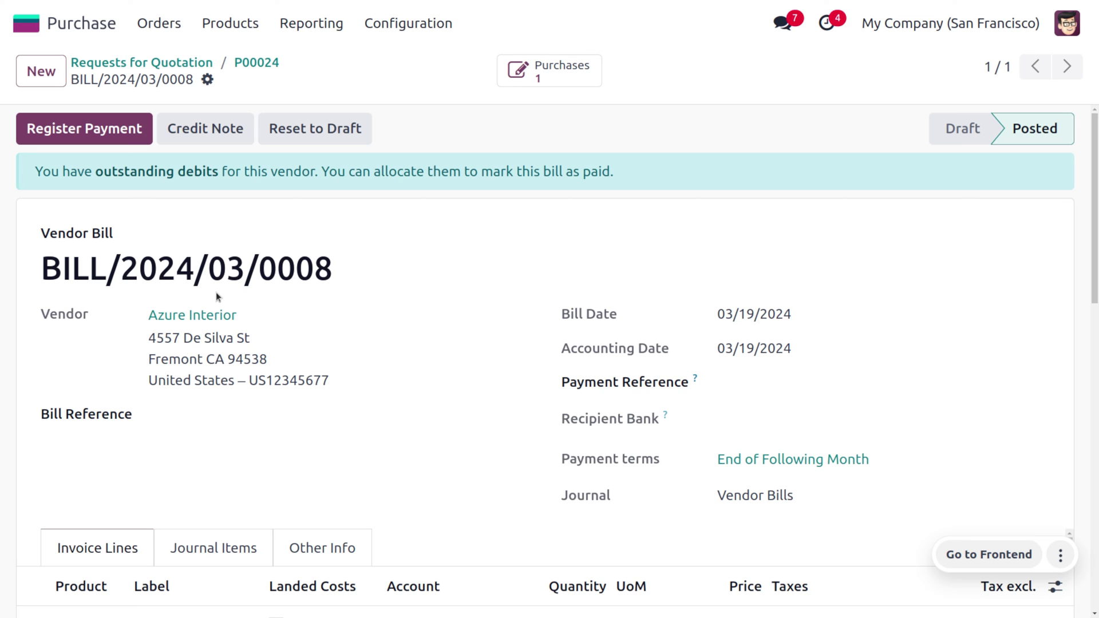
Create a new vendor bill for Azure Interior and add a Transportation line
click(40, 70)
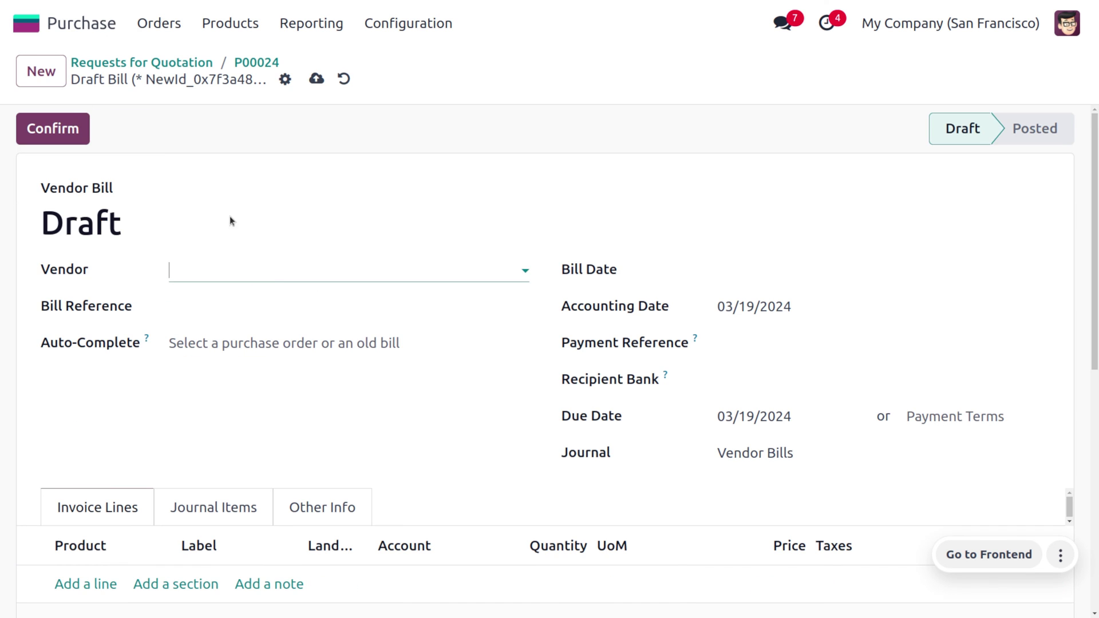
click(261, 271)
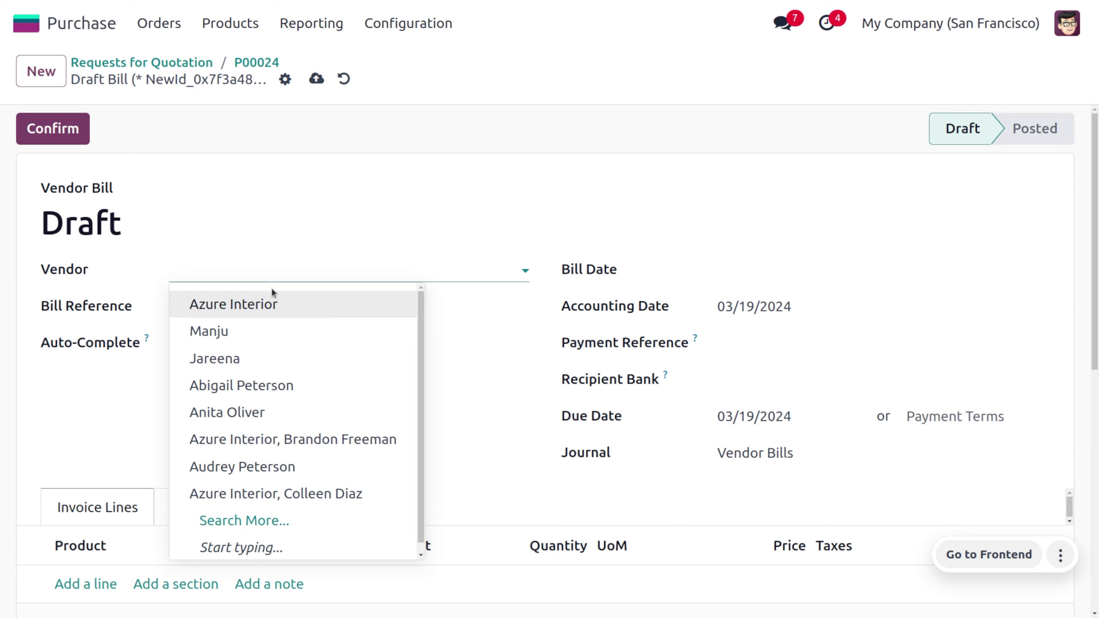
click(280, 301)
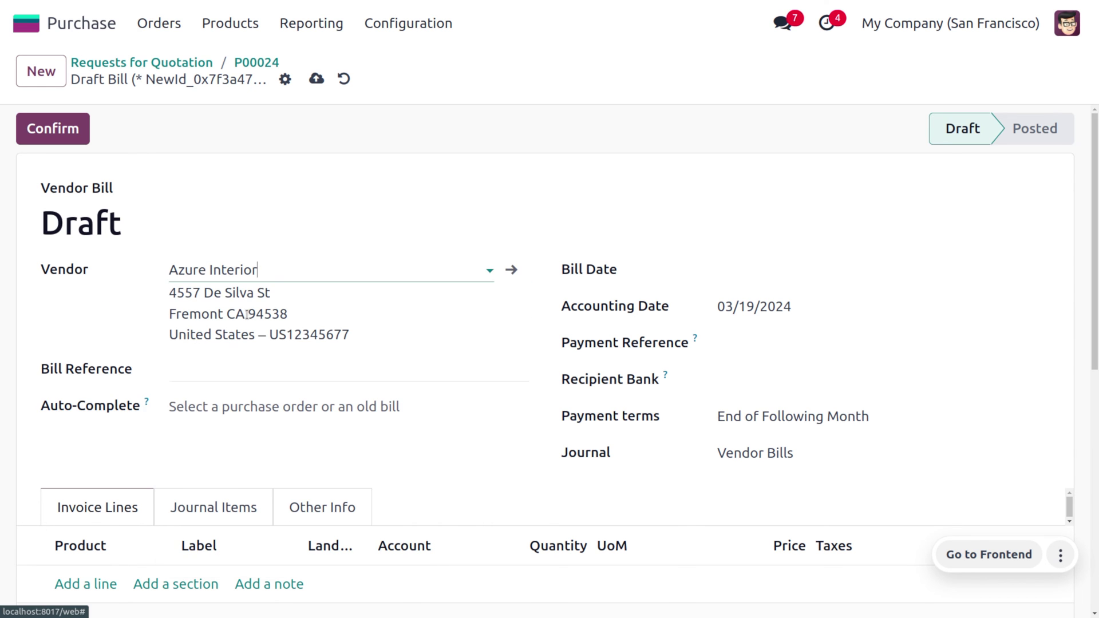
click(100, 584)
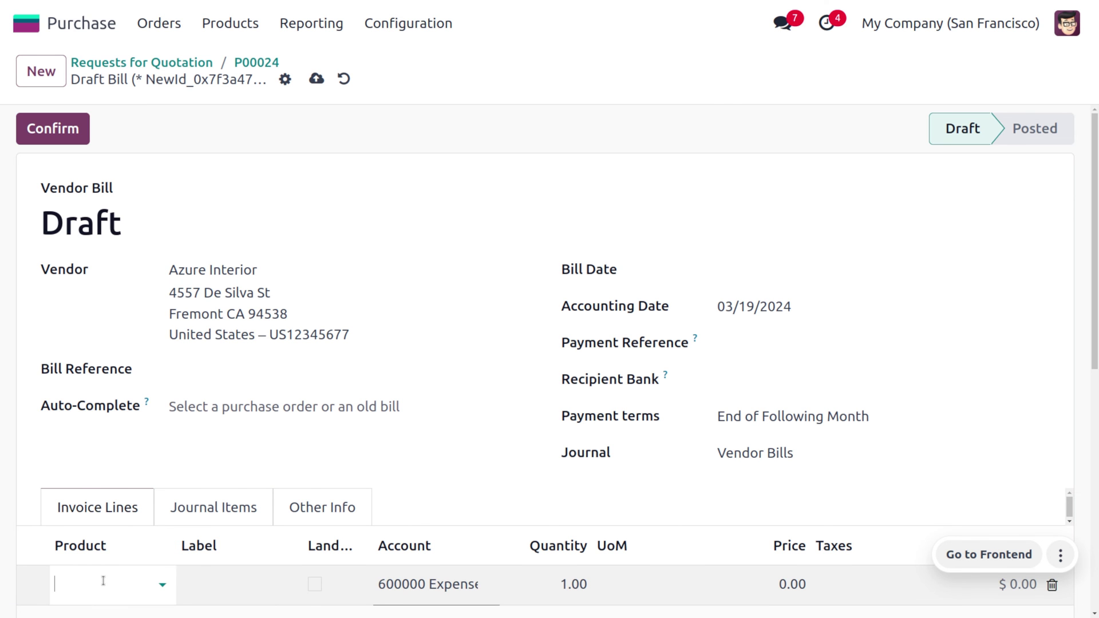
click(103, 581)
click(216, 380)
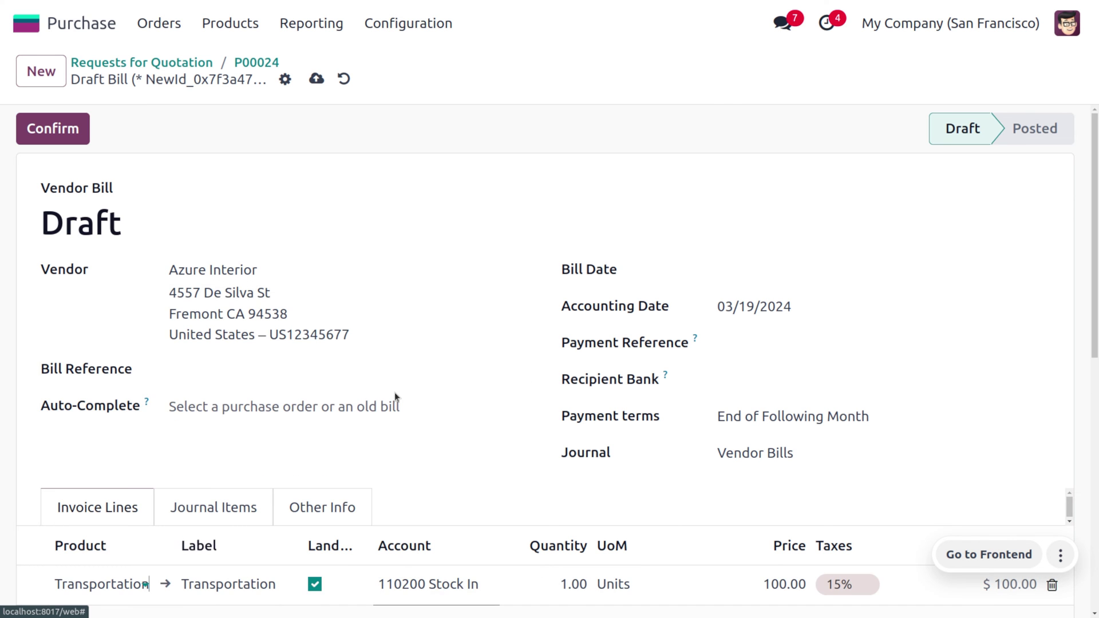
Remove the 15% tax from the Transportation line and save the draft bill
scroll(454, 391, down, 2)
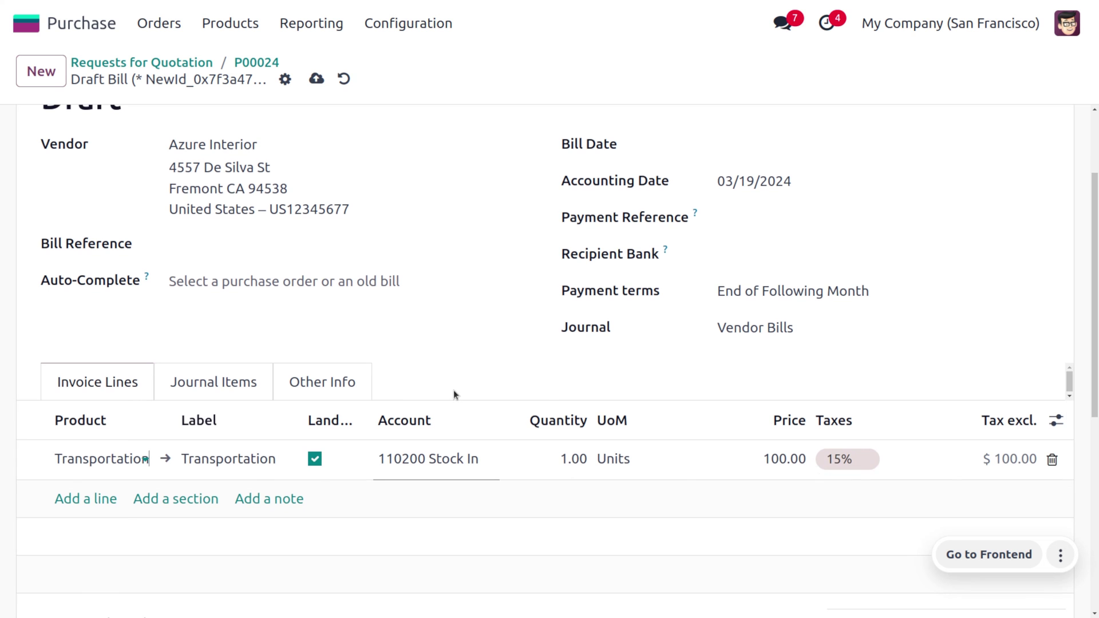
click(863, 460)
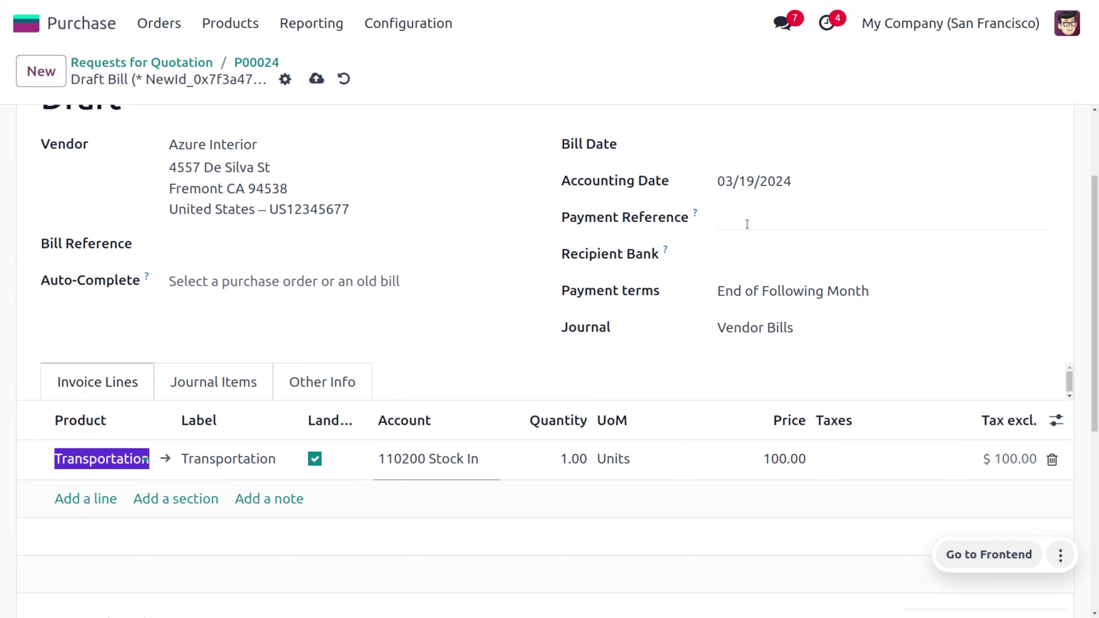
scroll(742, 224, up, 2)
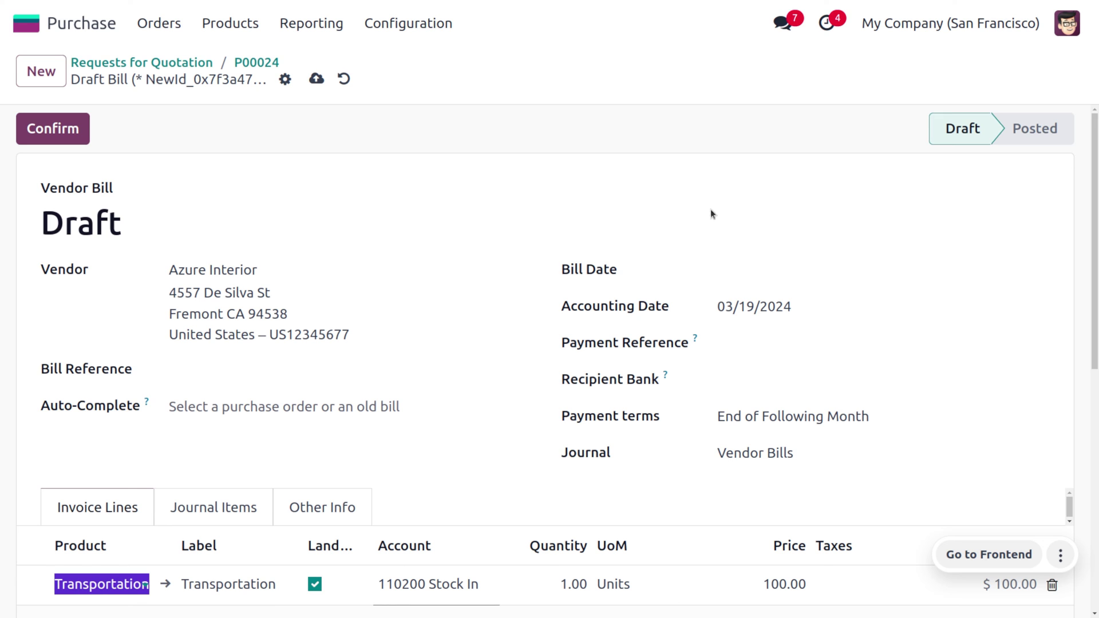
click(309, 80)
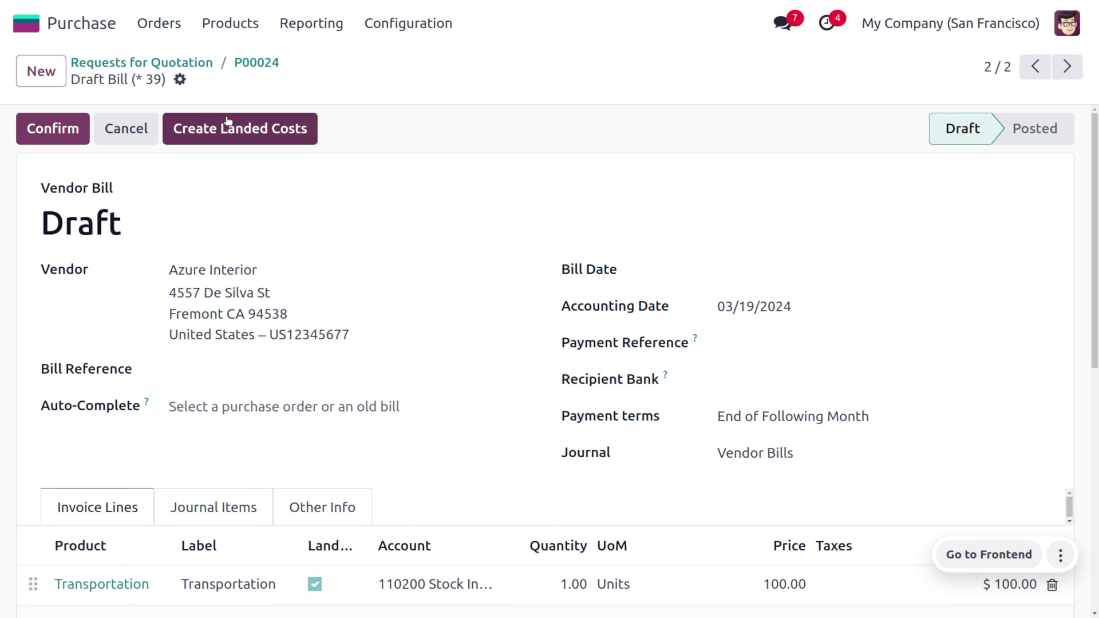
Create landed costs from the draft bill, assigning the copied receipt reference as transfer and the Keyboard and Mouse order's posted bill as vendor bill
click(228, 124)
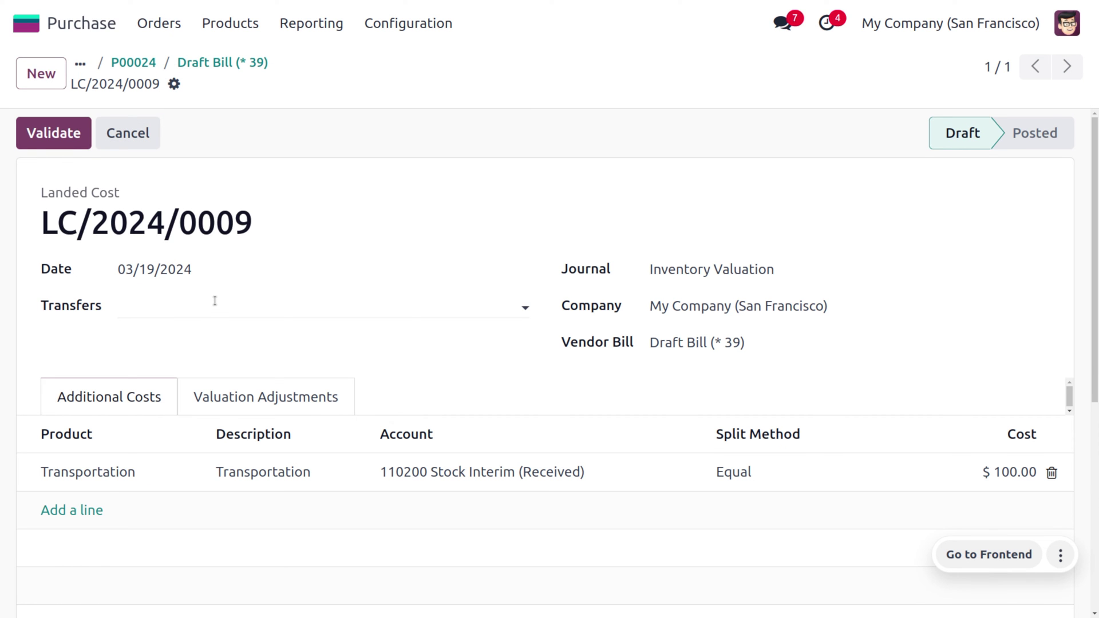
click(216, 301)
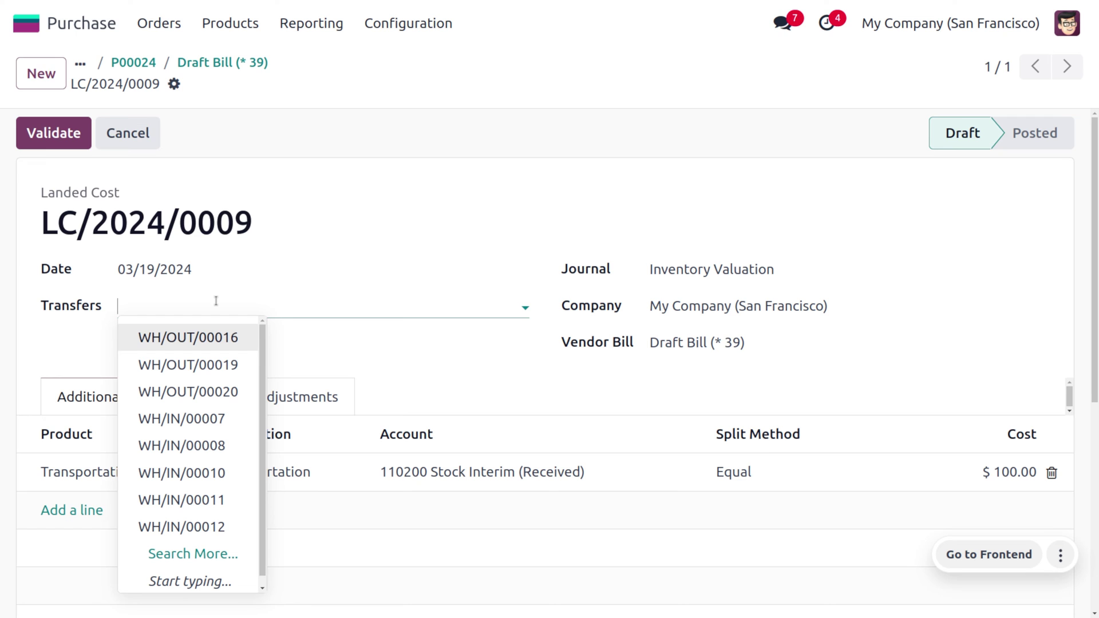
key(ctrl+v)
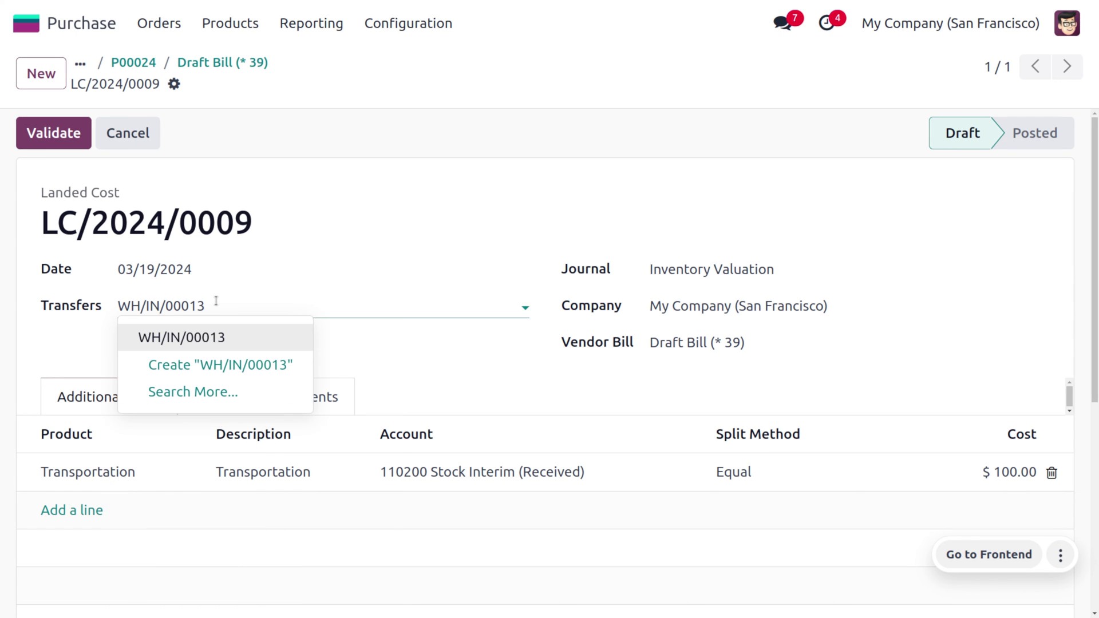
click(241, 336)
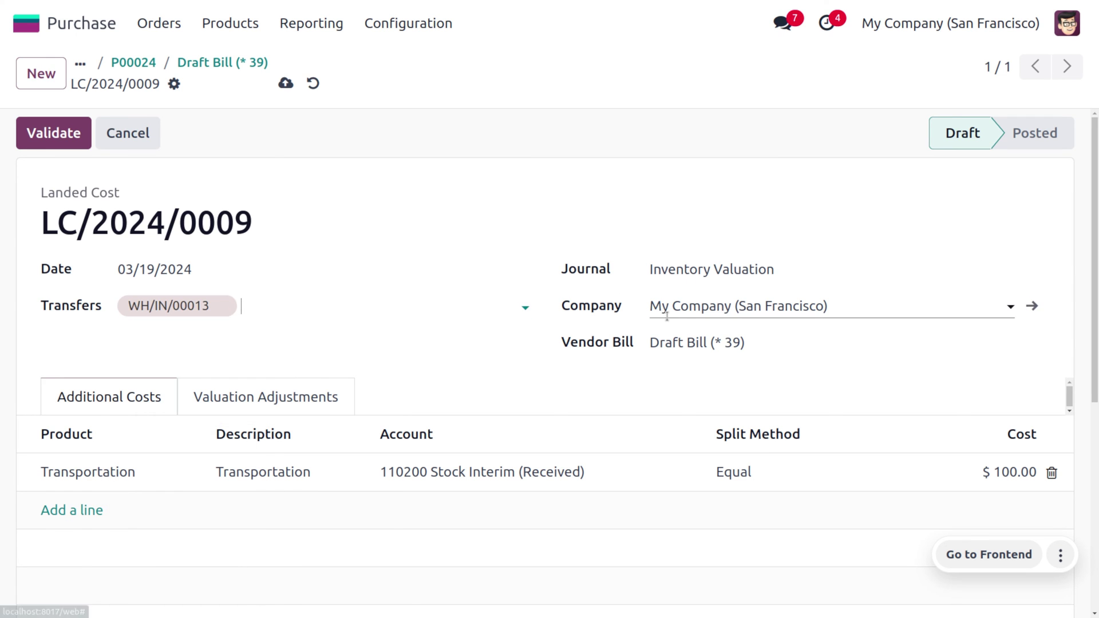
click(694, 337)
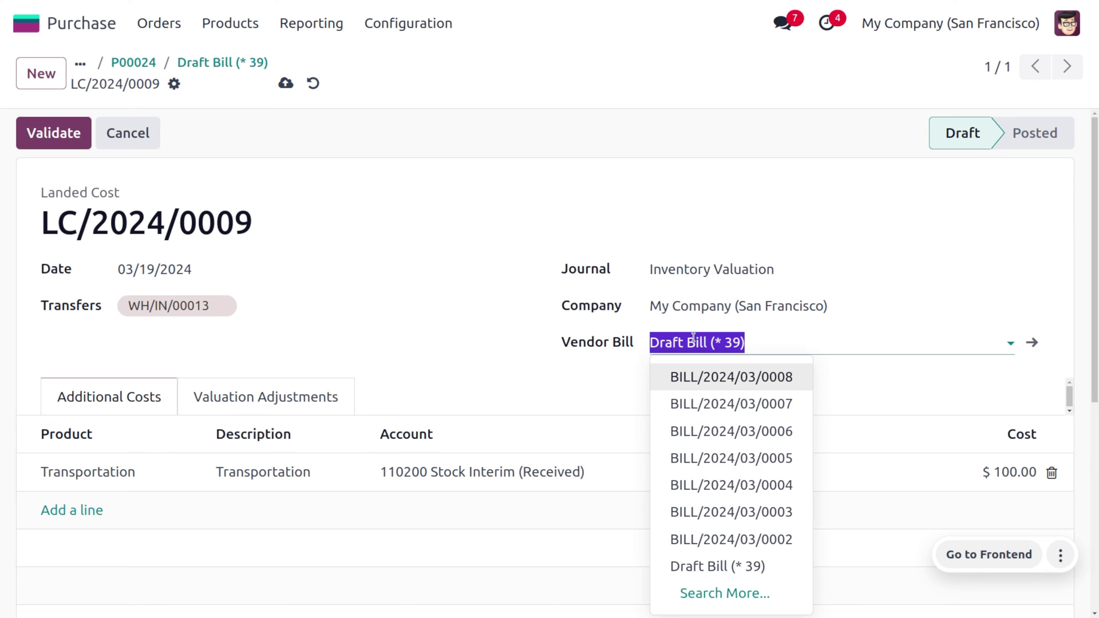
click(720, 377)
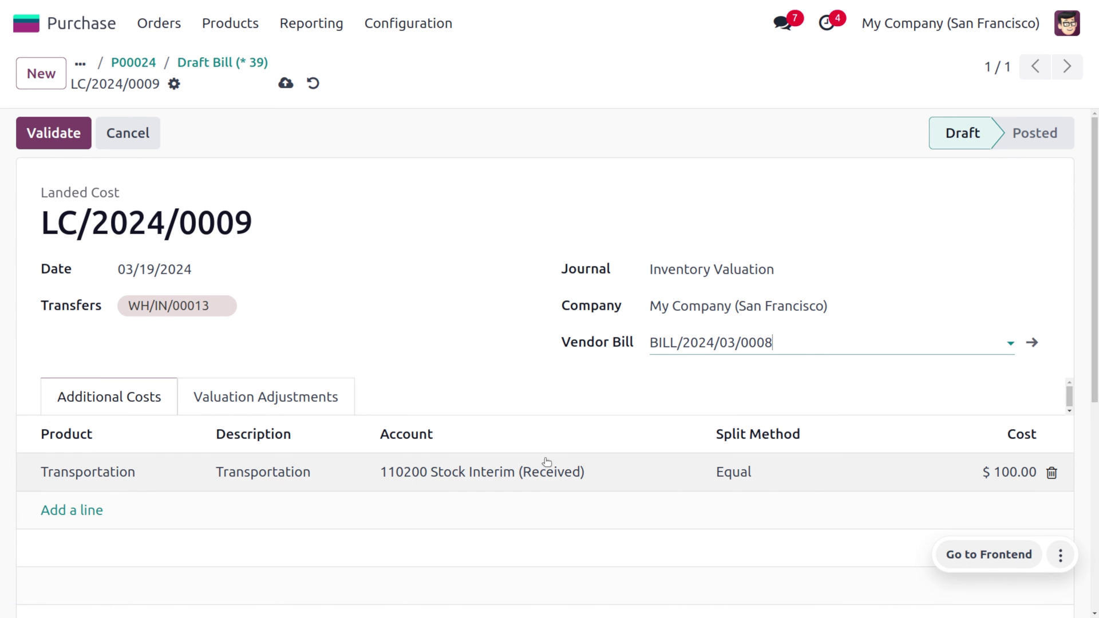
Set the Transportation cost's split method to By Current Cost and save the landed cost
click(763, 475)
click(762, 473)
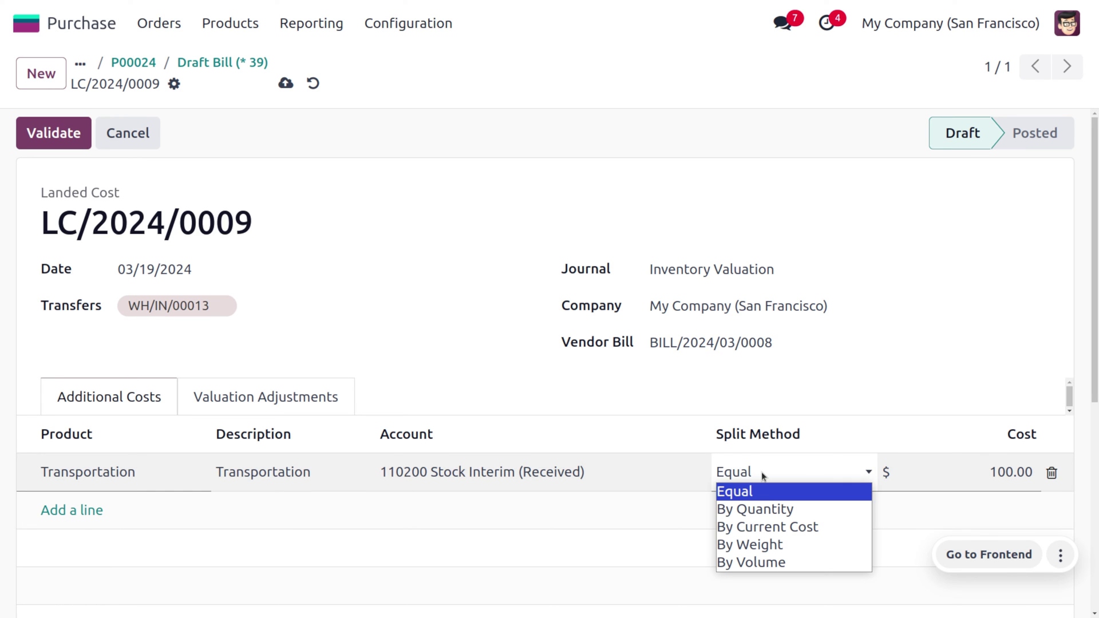
click(781, 528)
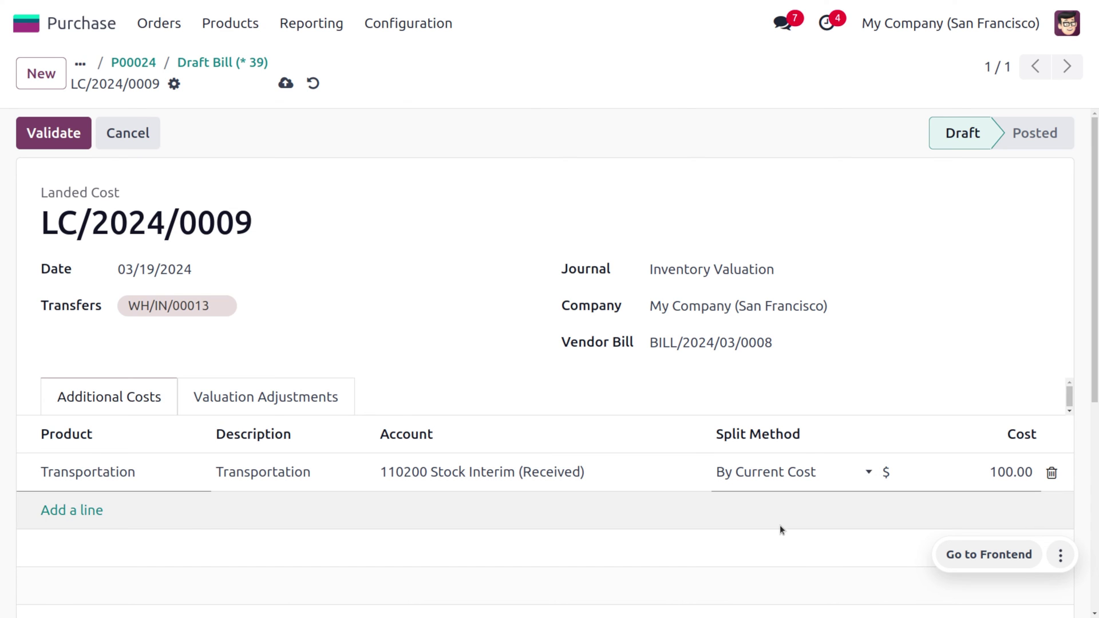
click(285, 84)
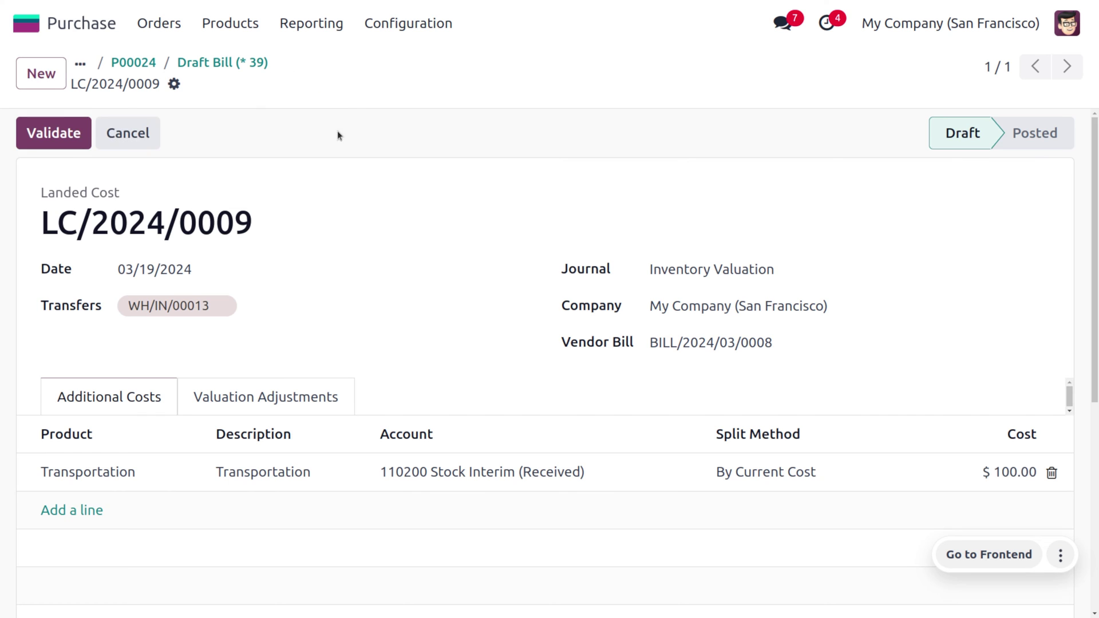
Compute the landed cost and review the valuation adjustments for Keyboard and Mouse
scroll(483, 294, down, 4)
click(1008, 447)
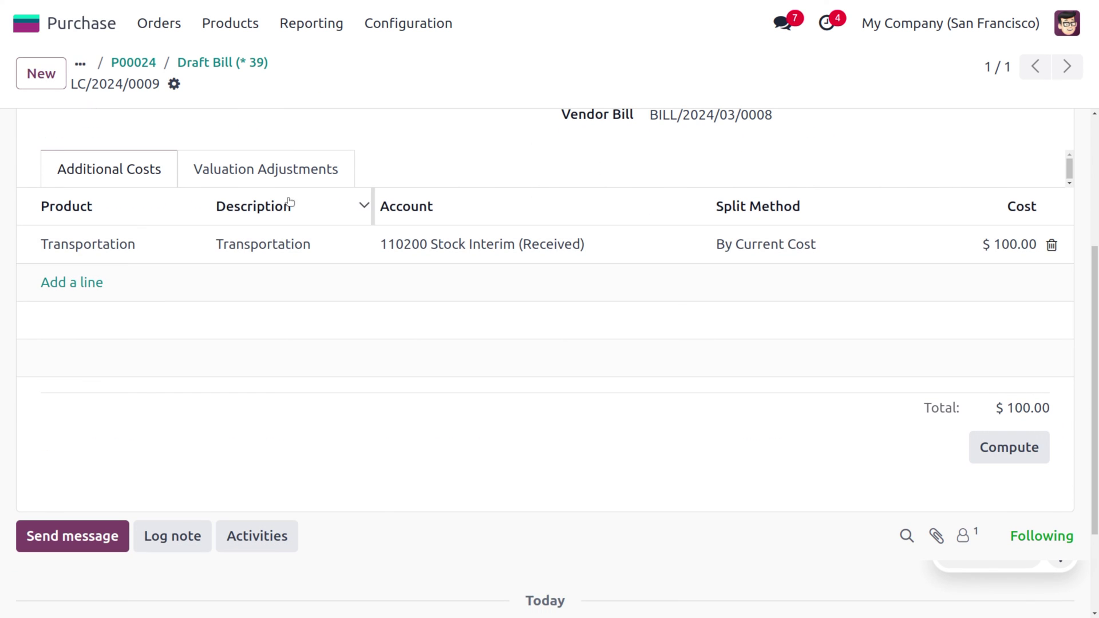
click(261, 172)
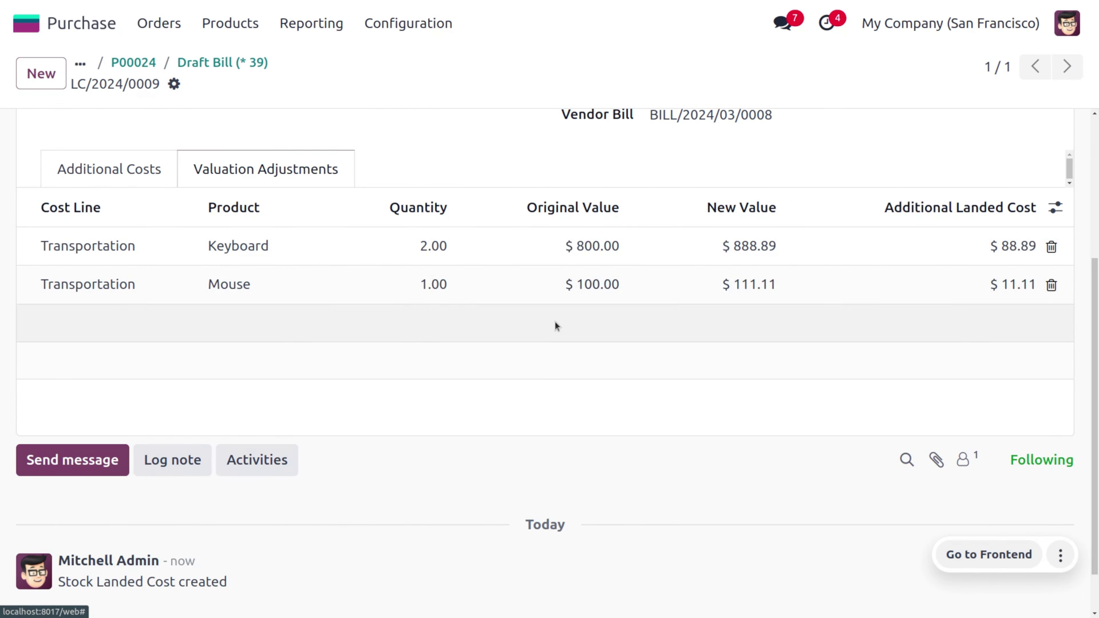
Validate the landed cost split by current cost
scroll(555, 324, up, 3)
scroll(555, 326, up, 1)
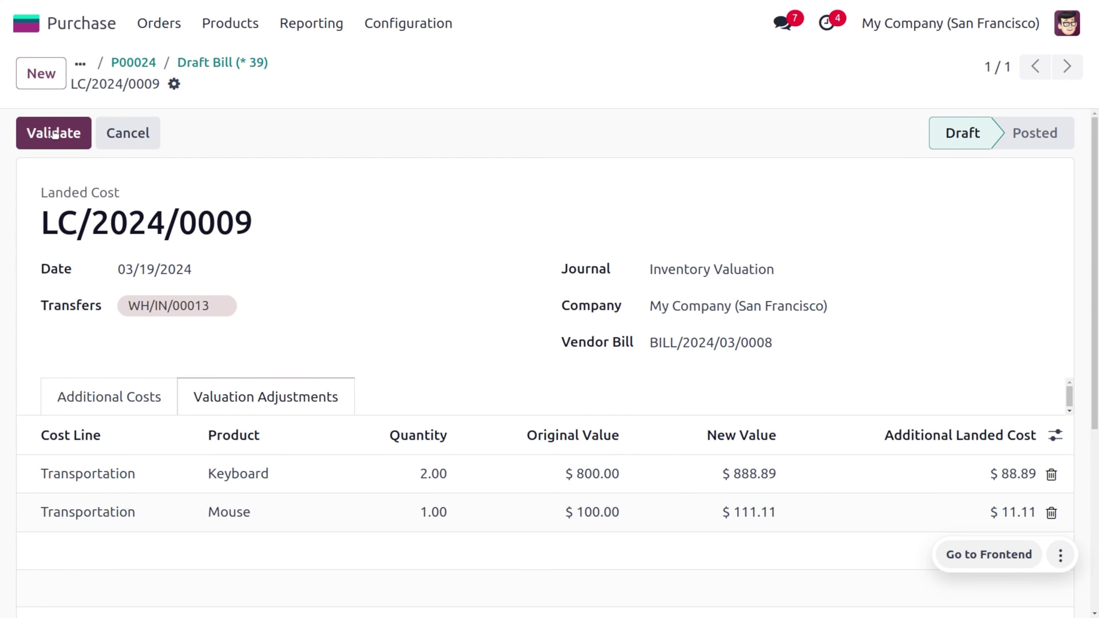
click(53, 133)
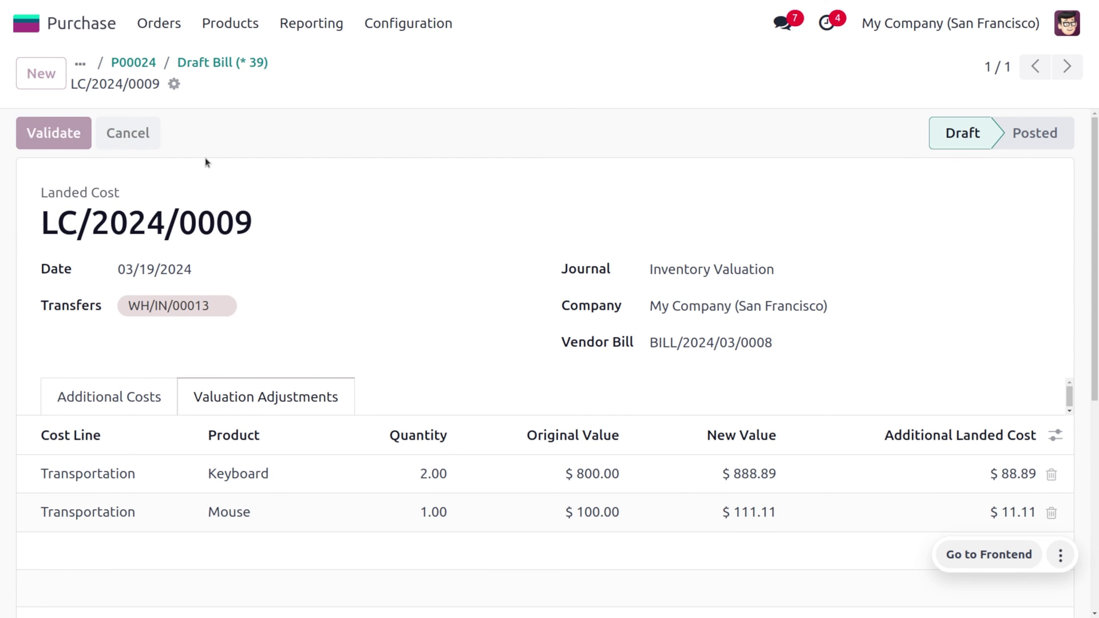
scroll(486, 375, down, 6)
scroll(487, 377, up, 6)
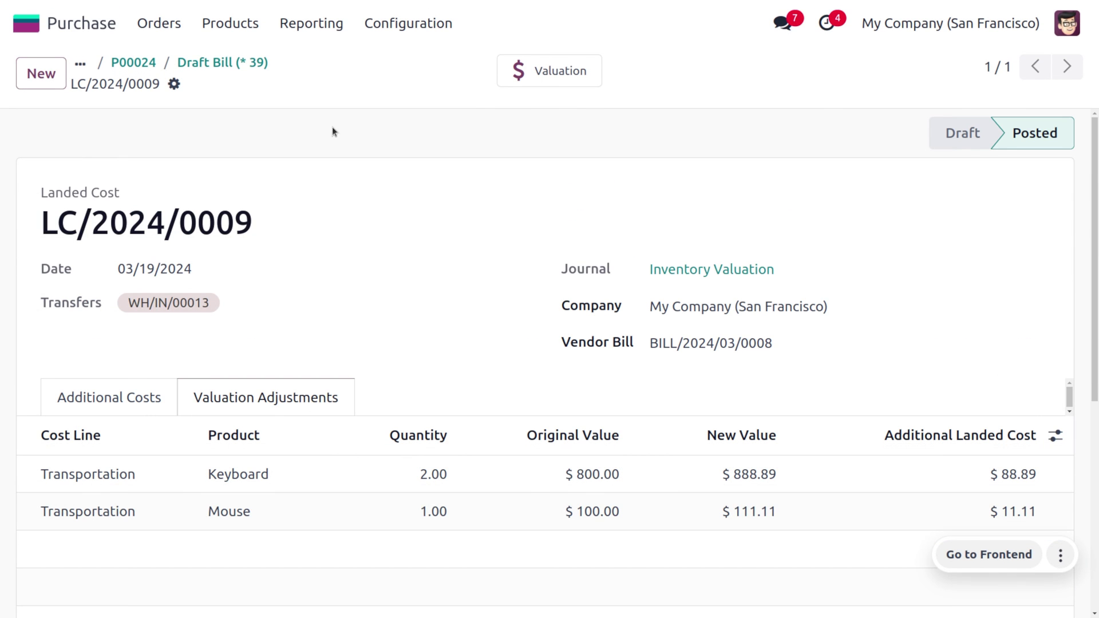
Open the Keyboard and Mouse products from the product list to check their updated costs
click(232, 27)
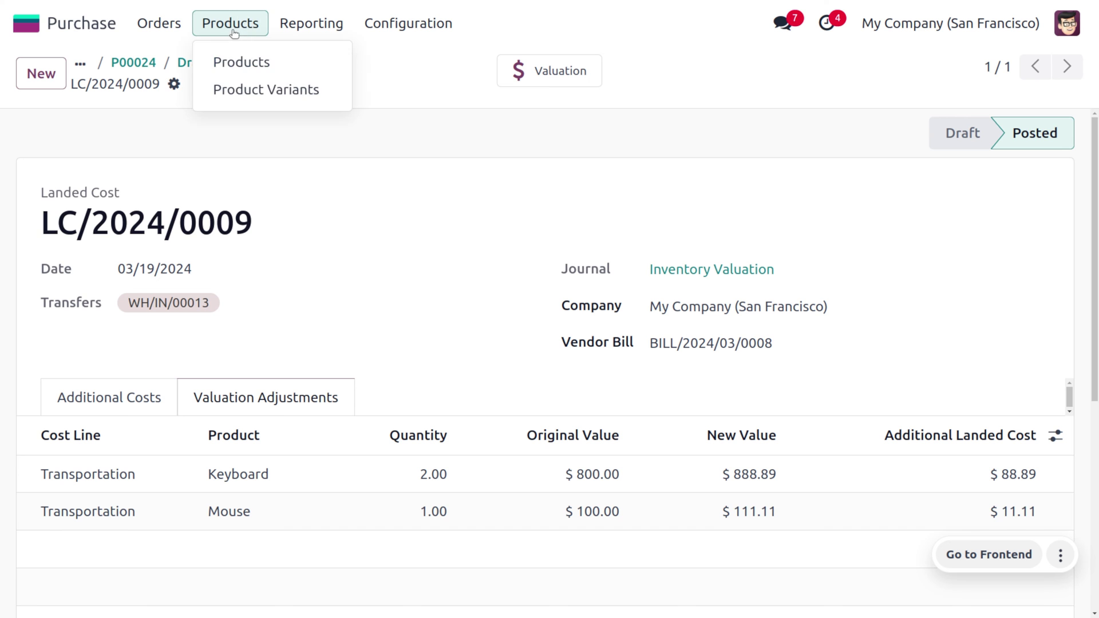
click(265, 60)
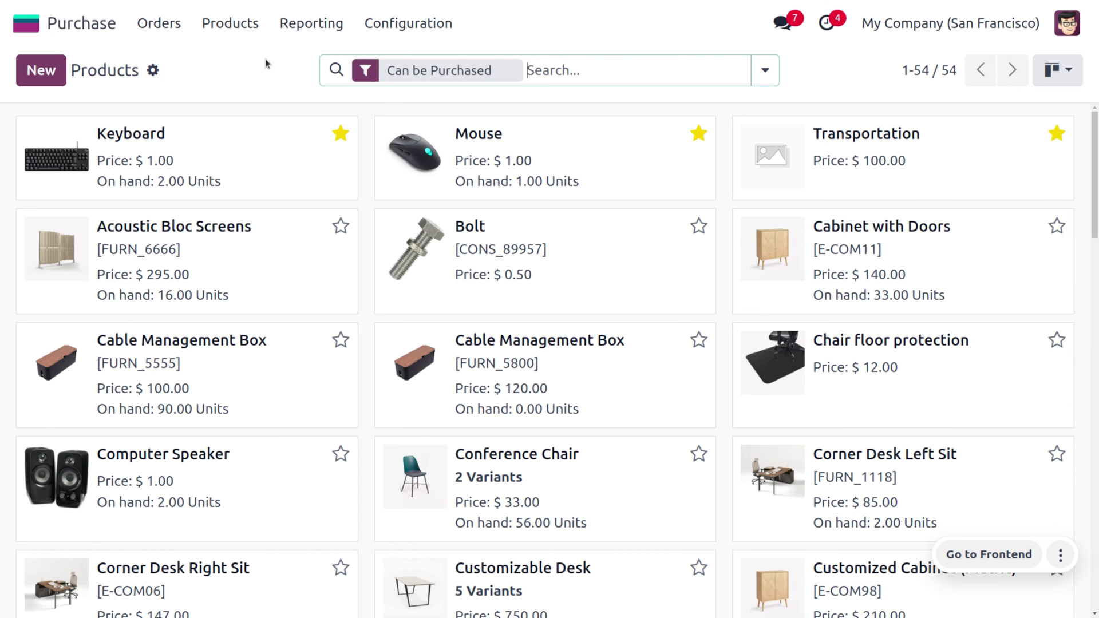
click(230, 165)
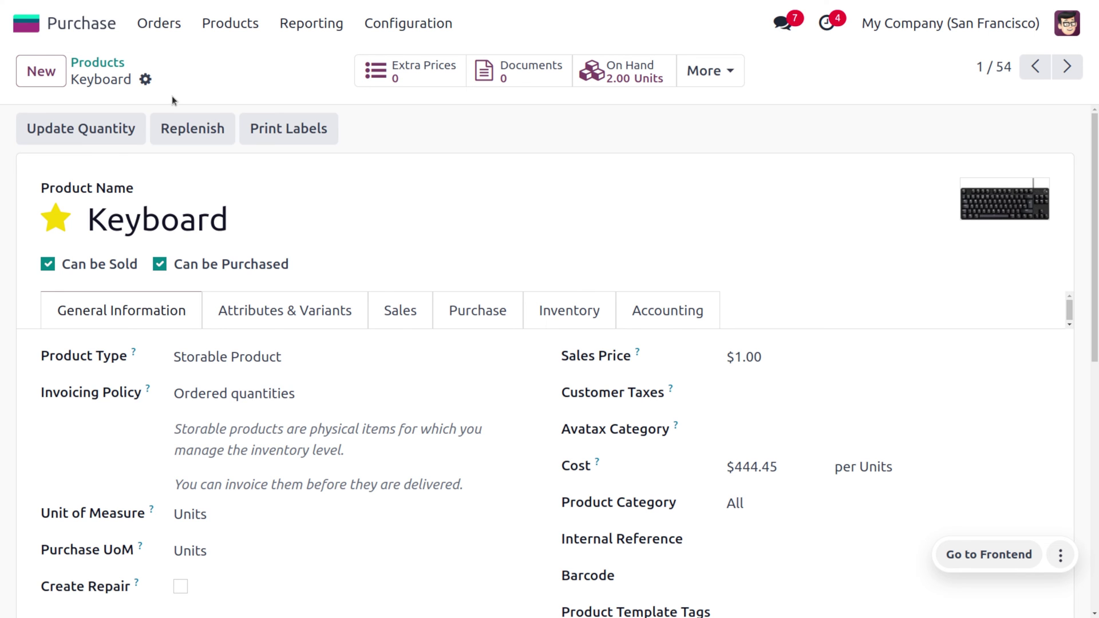
click(95, 62)
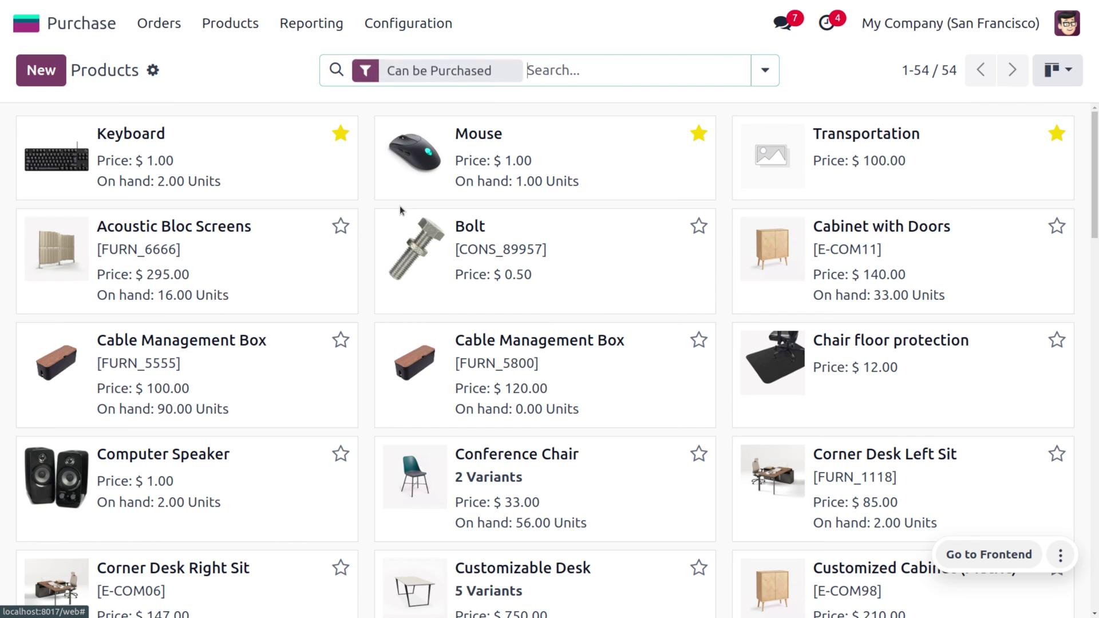
click(510, 162)
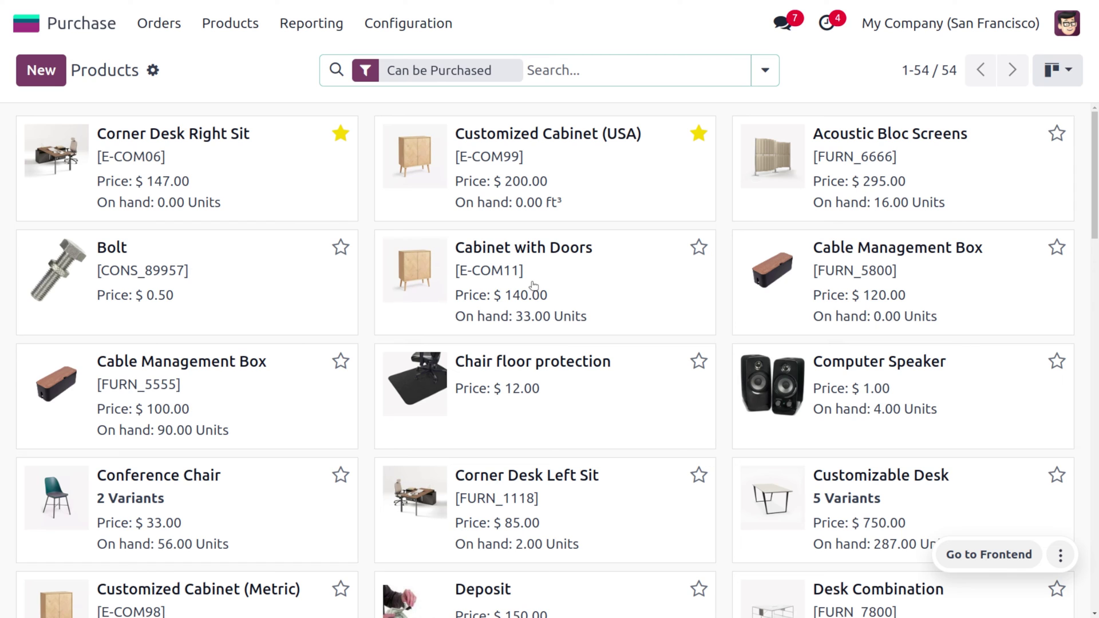
Check the weight in the inventory details of the Corner Desk Right Sit and Customized Cabinet (USA) products
click(219, 180)
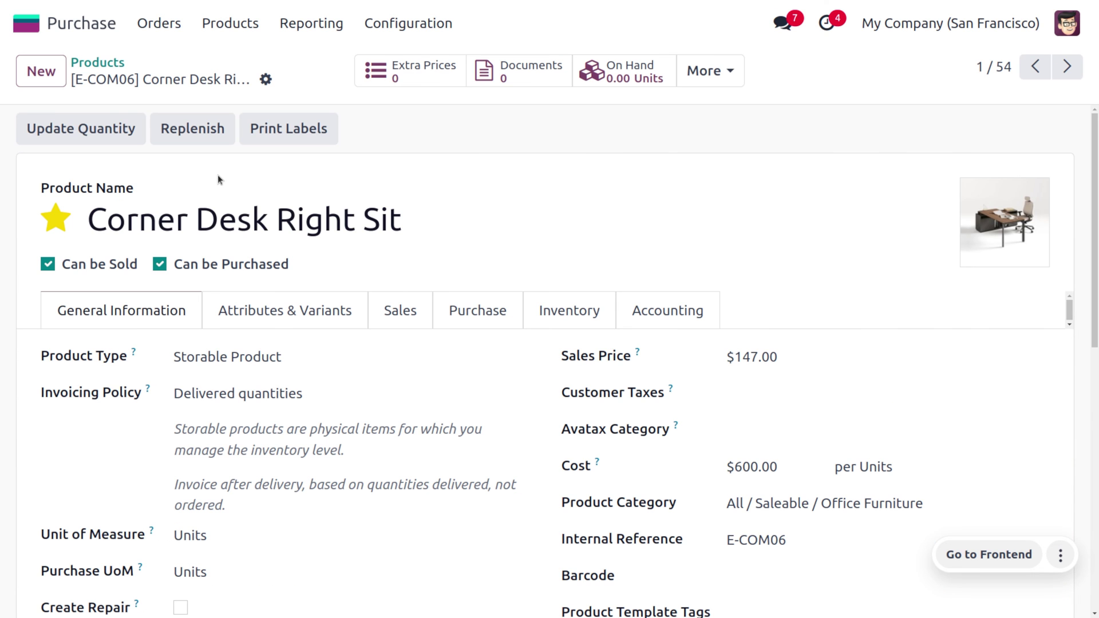
click(591, 300)
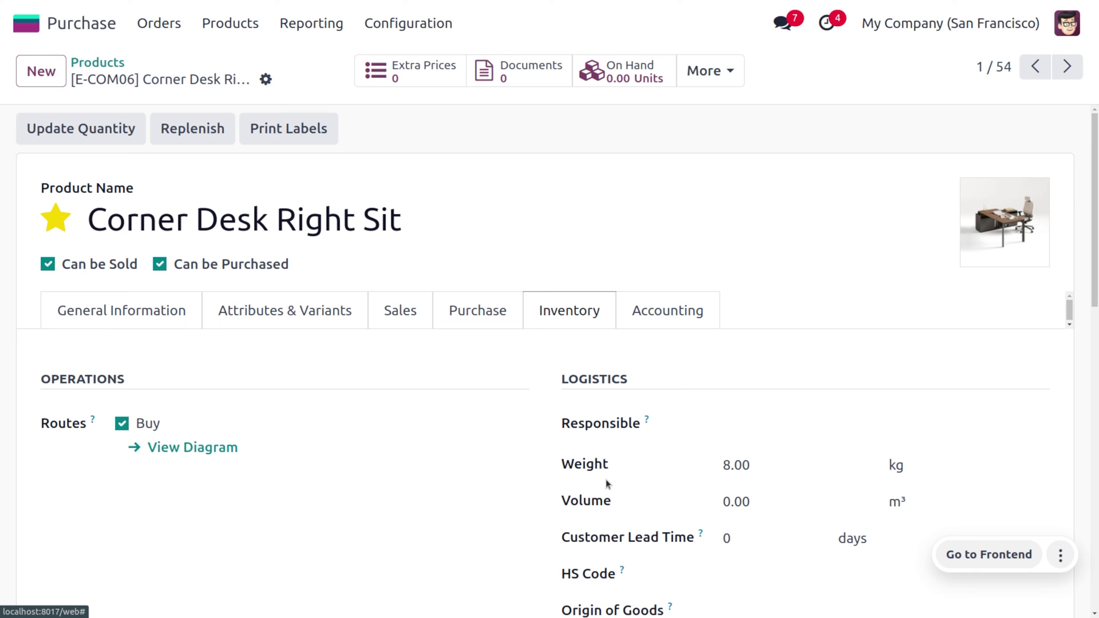
click(98, 62)
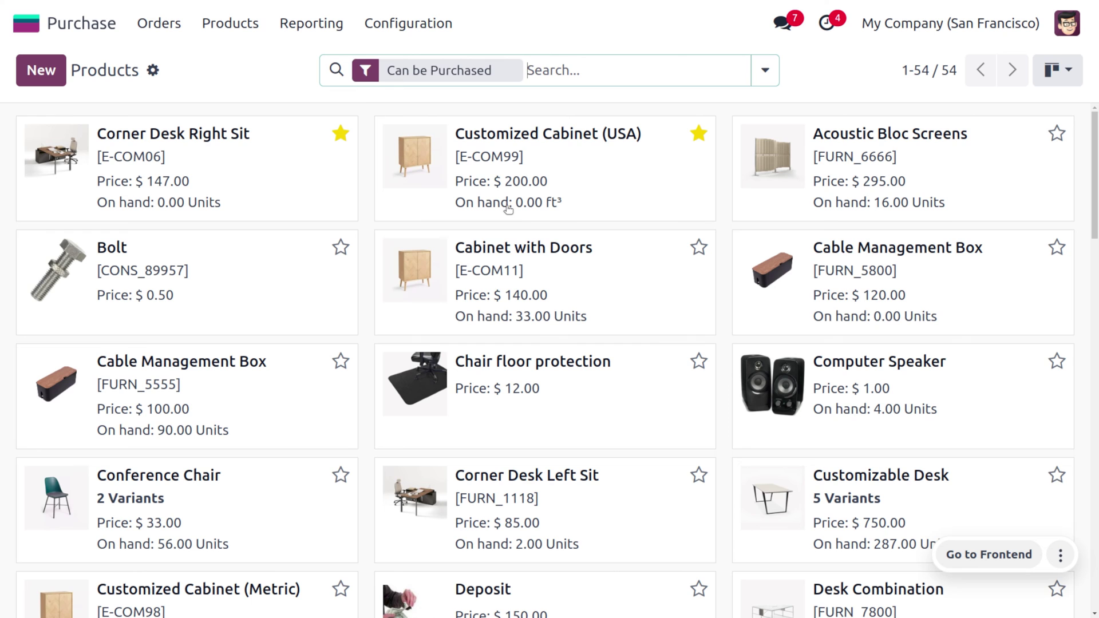
click(508, 209)
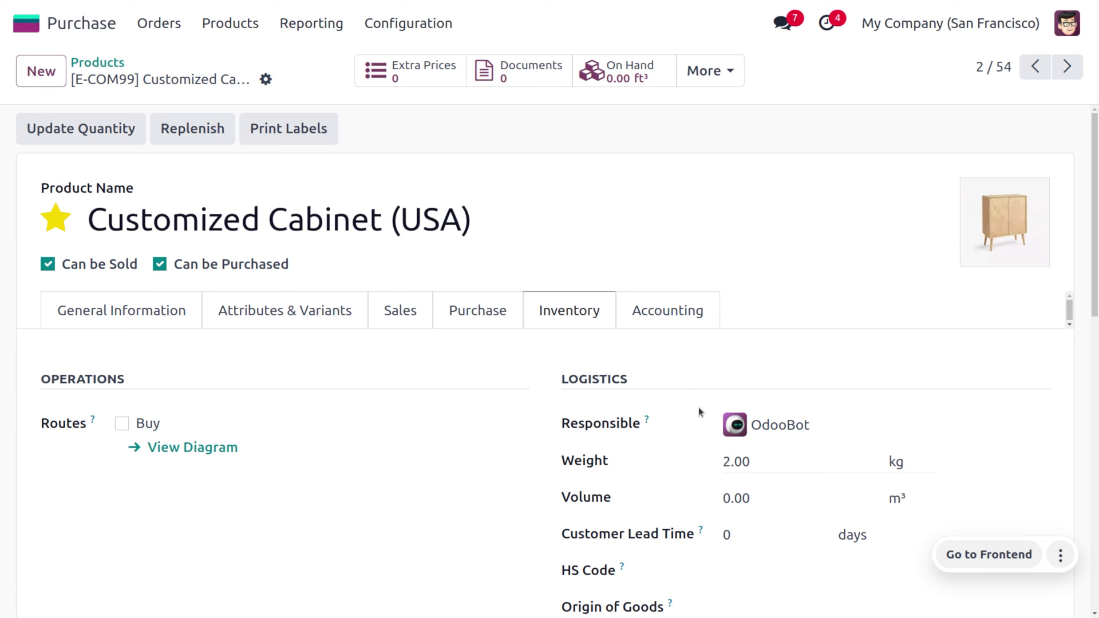
Start a new request for quotation and set its vendor to a contact picked from the full vendor search
click(156, 28)
click(177, 61)
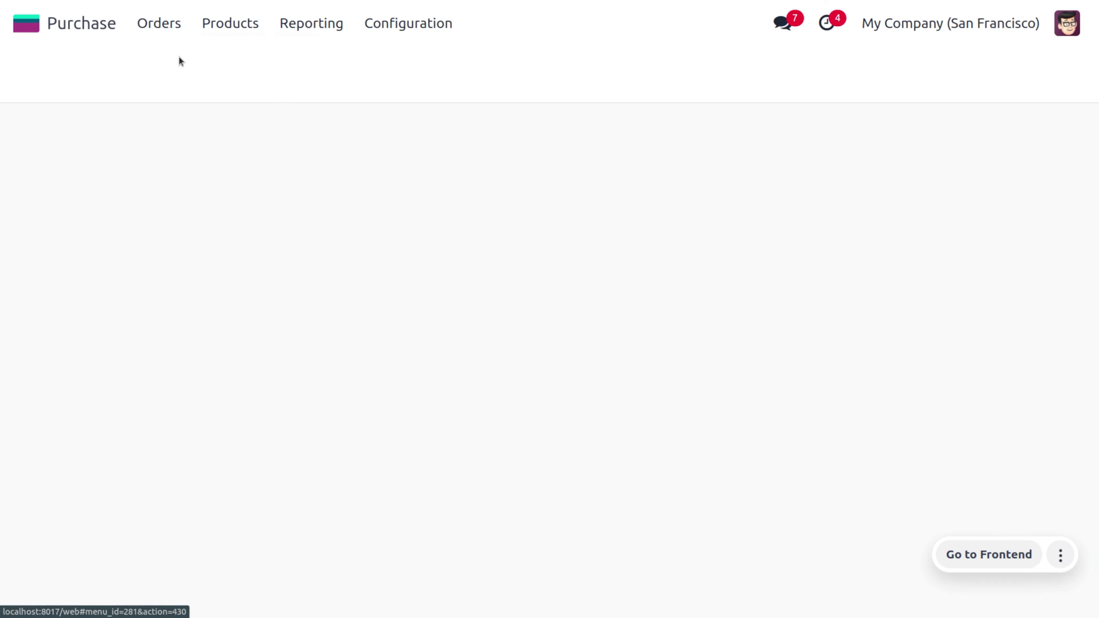
click(33, 68)
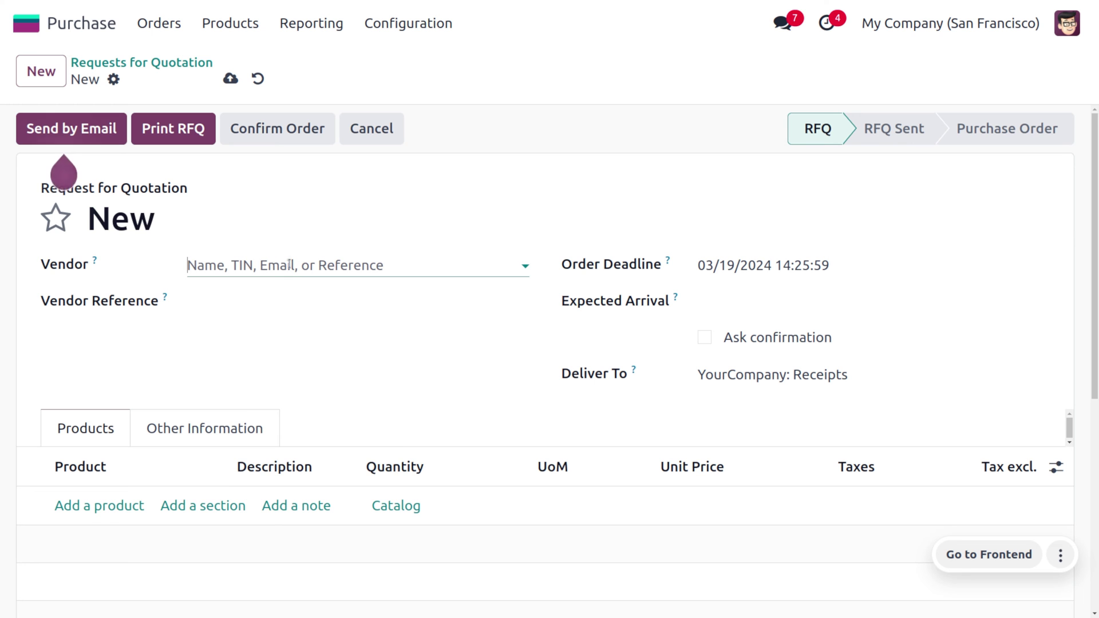
click(304, 272)
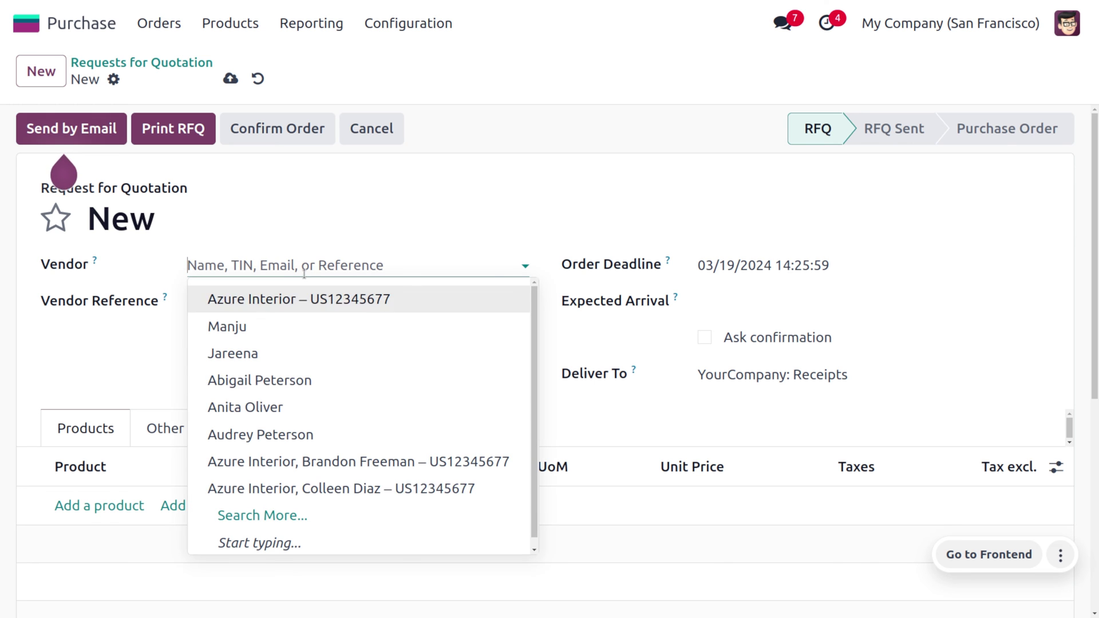
click(346, 522)
scroll(347, 523, down, 10)
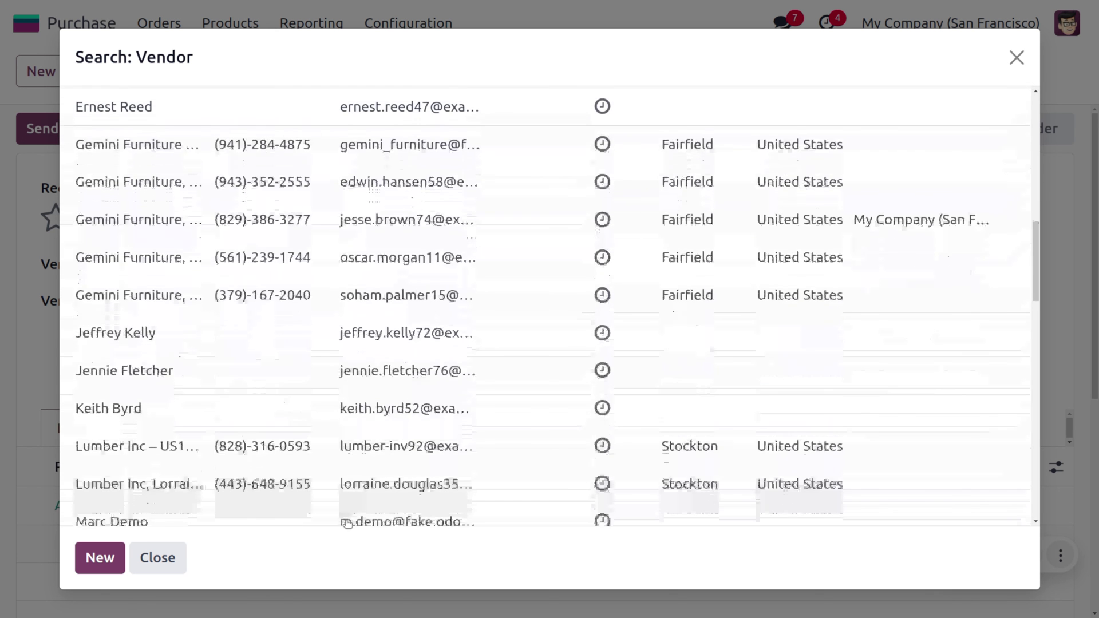
click(253, 364)
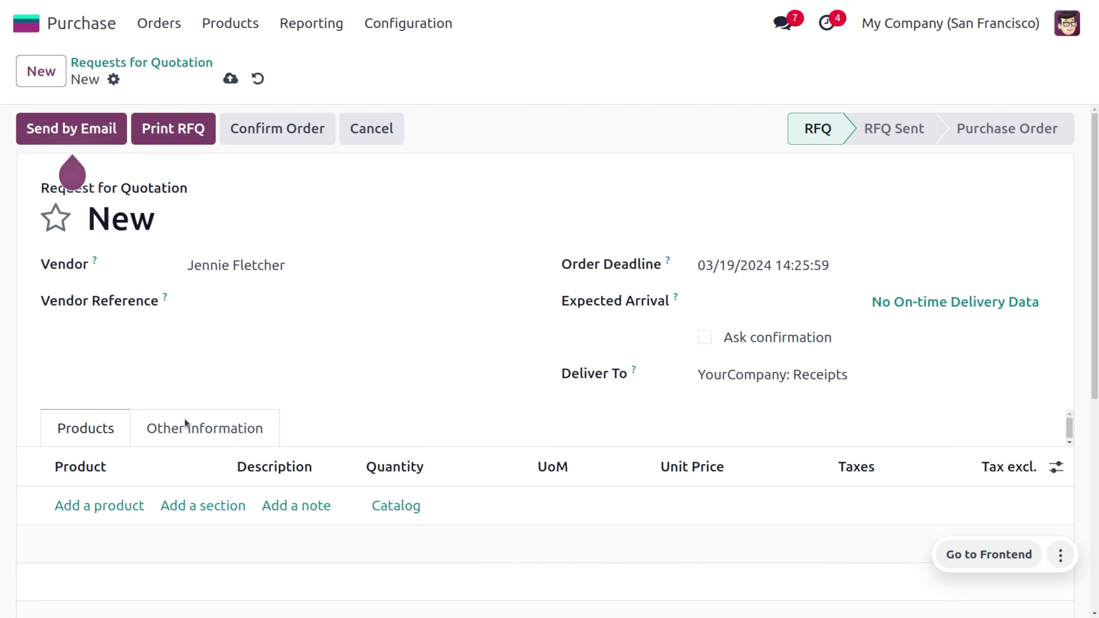
Add Corner Desk Right Sit with quantity 2 and Customized Cabinet (USA) with quantity 1, and confirm the order
click(101, 507)
click(102, 510)
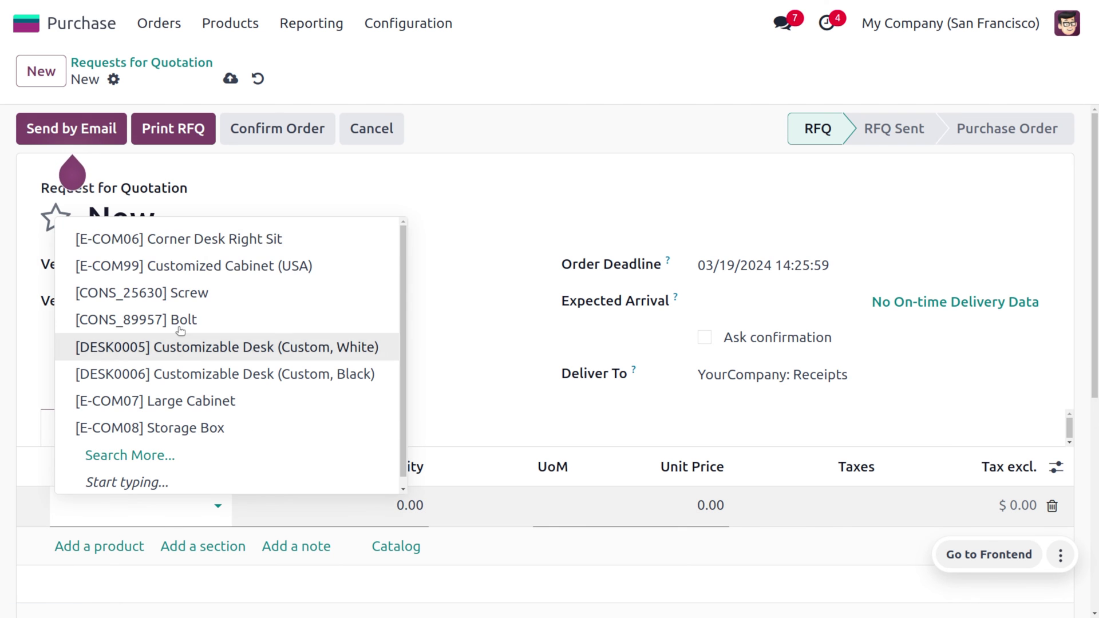
click(201, 247)
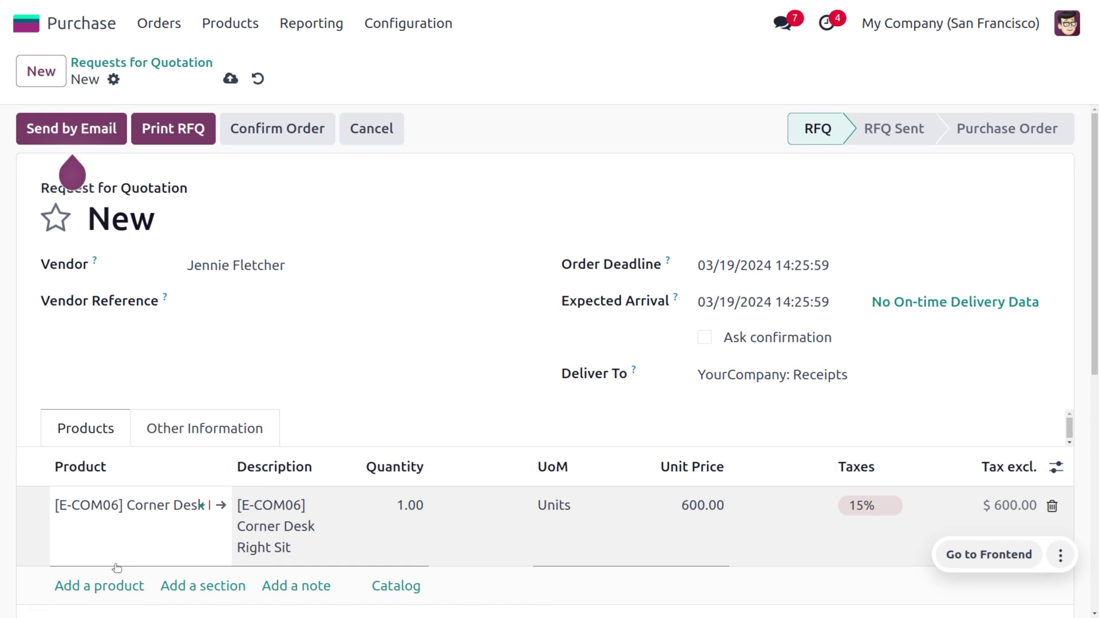
click(105, 582)
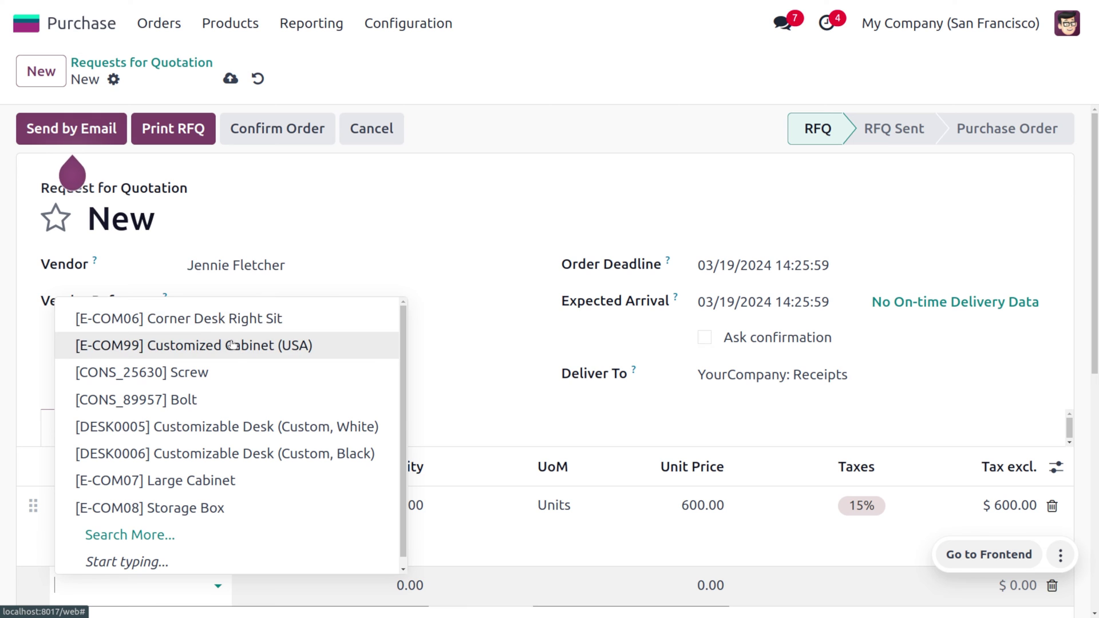
click(231, 344)
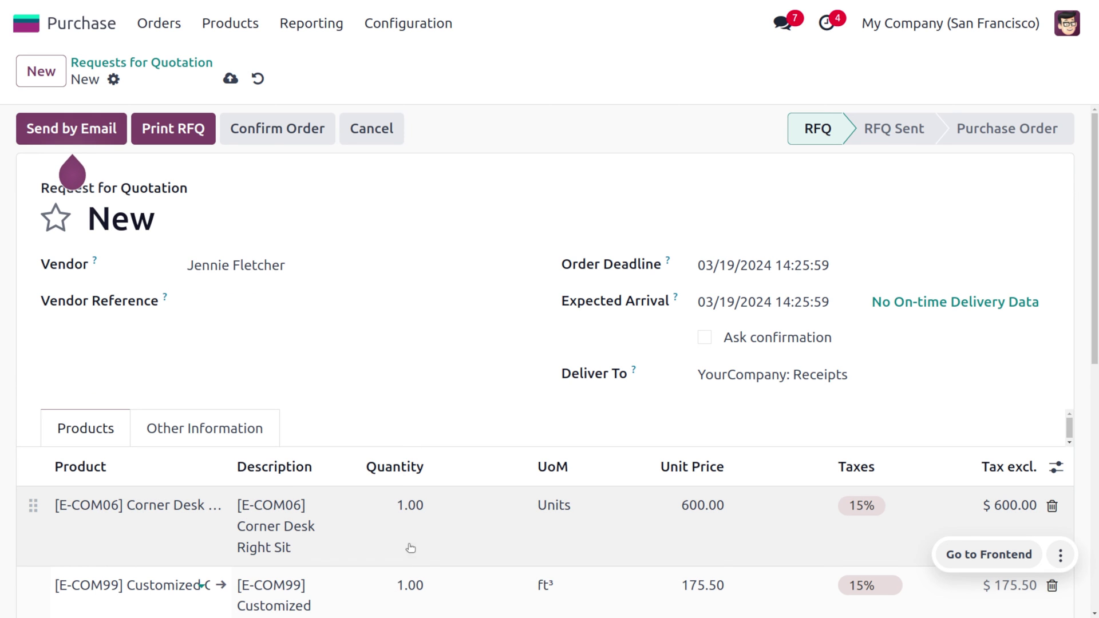
click(410, 509)
text(2)
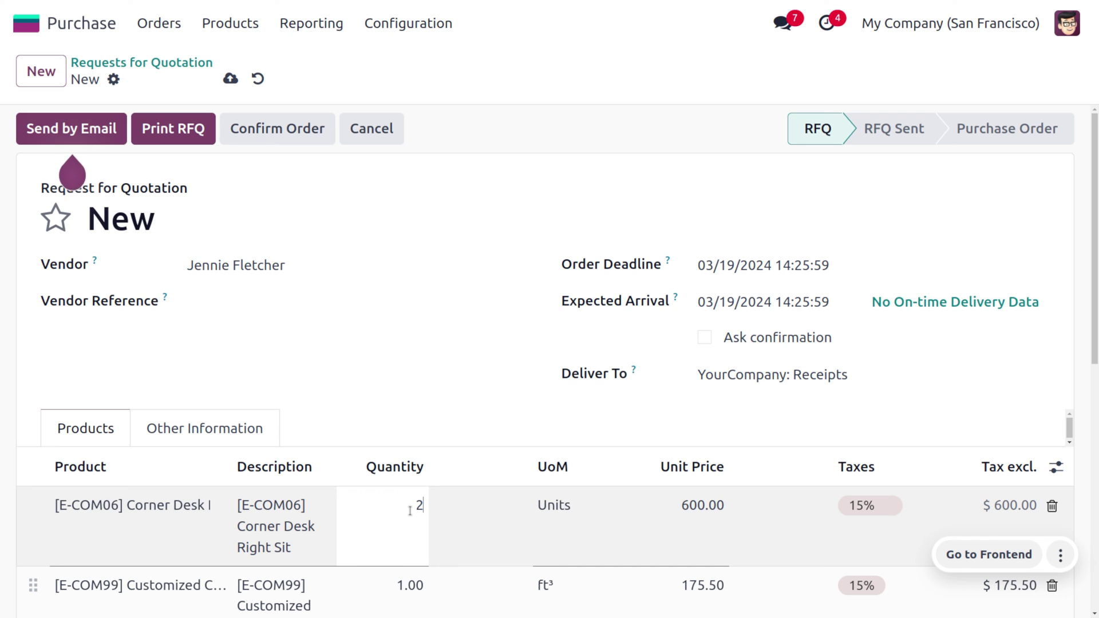
click(247, 132)
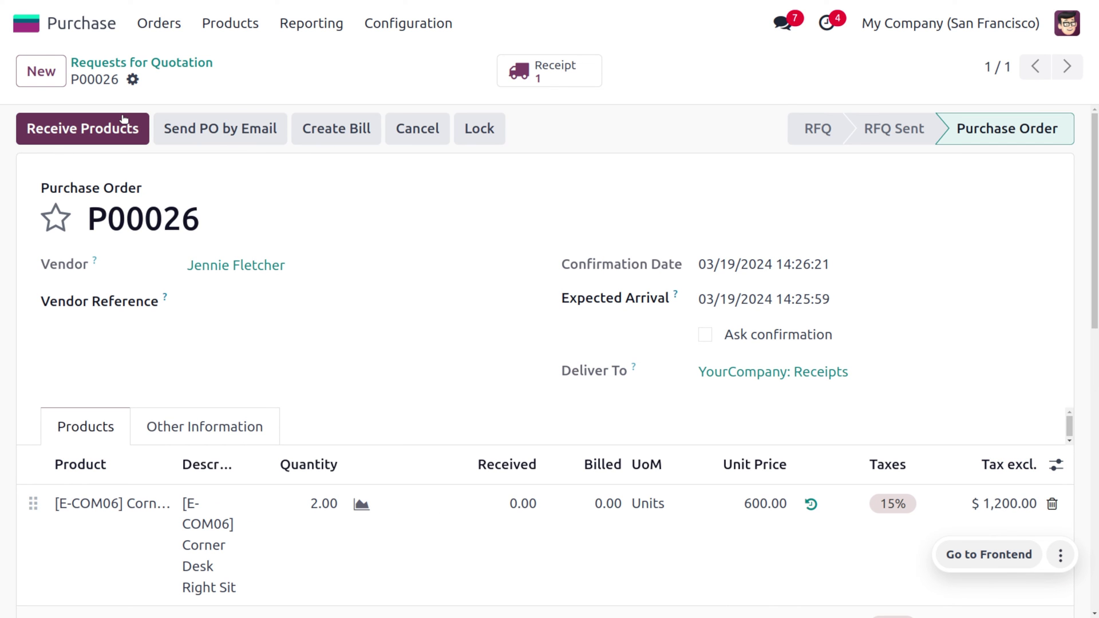
Receive and validate the ordered products, and copy the reference of the completed receipt
click(123, 119)
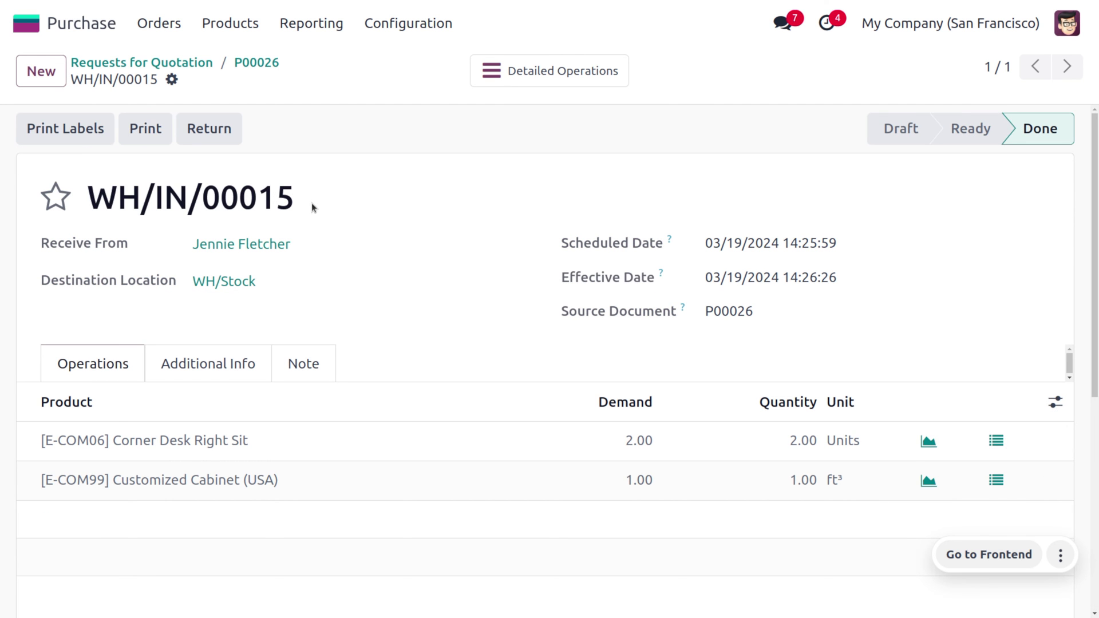
triple_click(202, 206)
key(ctrl+c)
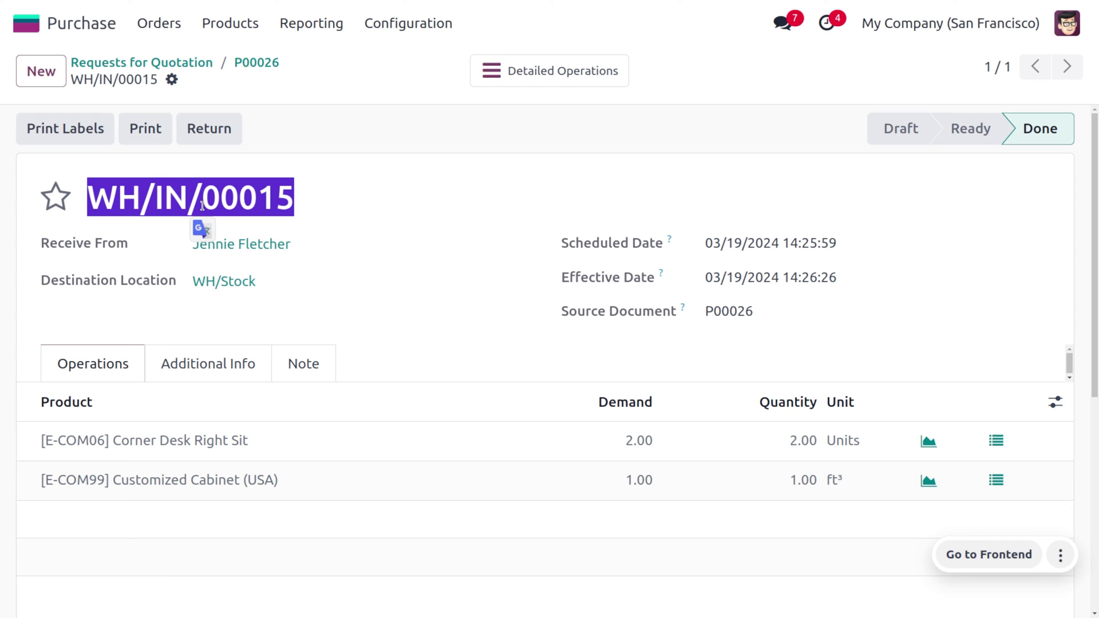
Create the vendor bill for the purchase order and confirm it with bill date 03/19/2024
click(267, 64)
click(78, 120)
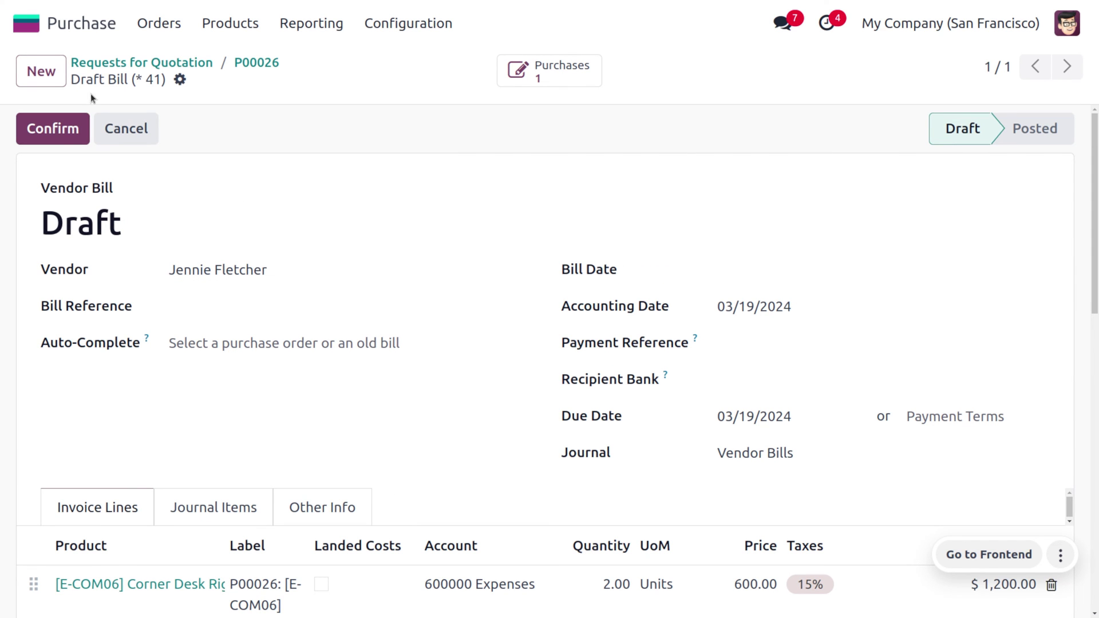
click(58, 131)
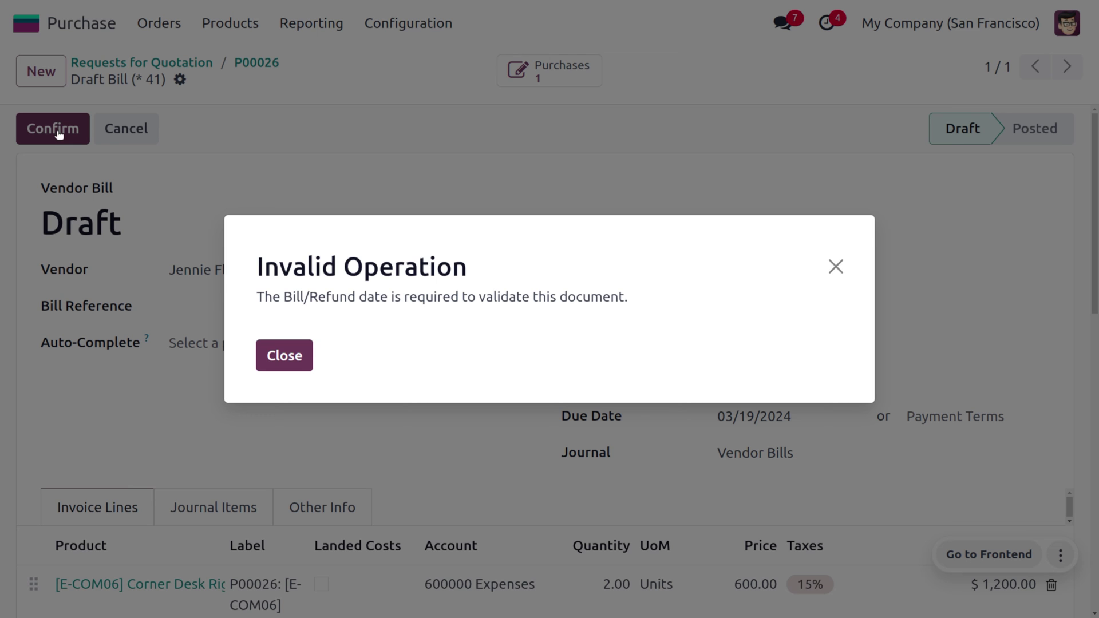
click(289, 361)
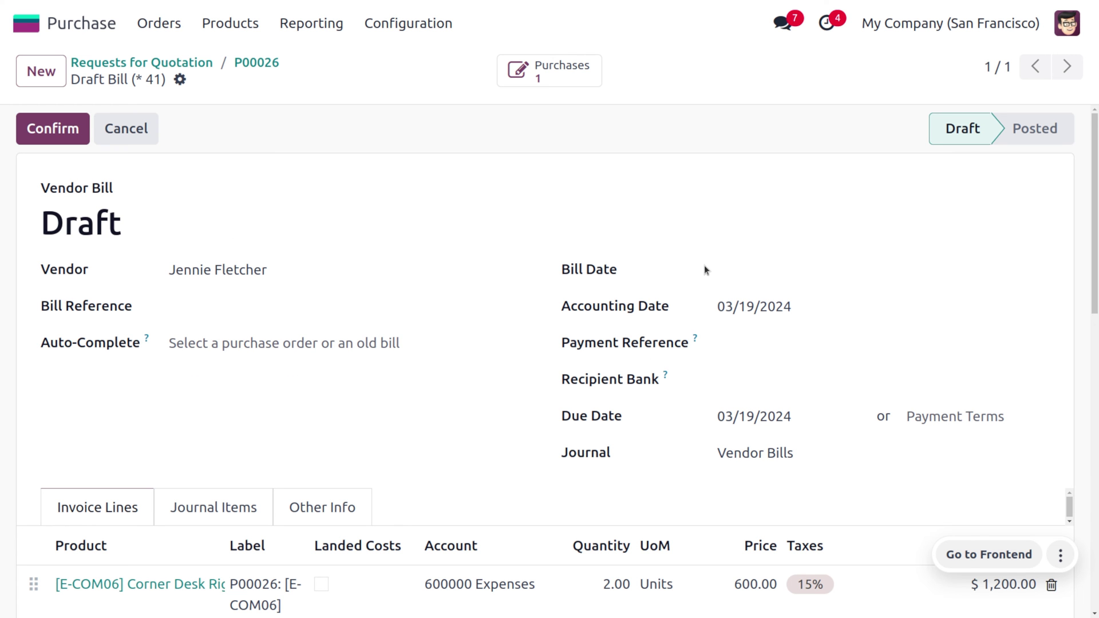
click(764, 272)
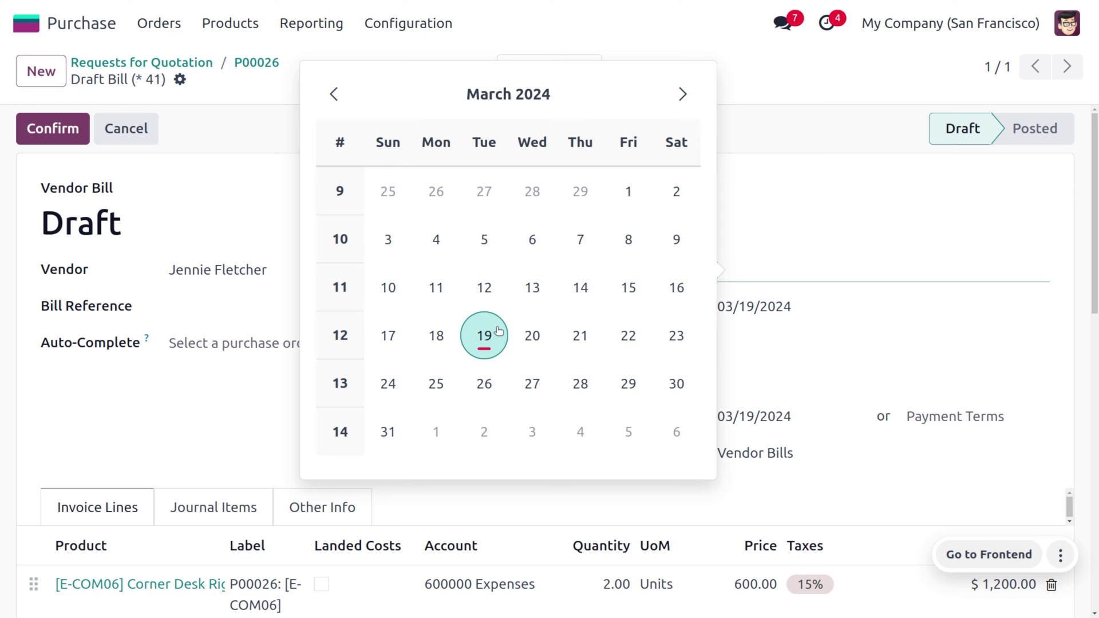
click(499, 331)
click(67, 136)
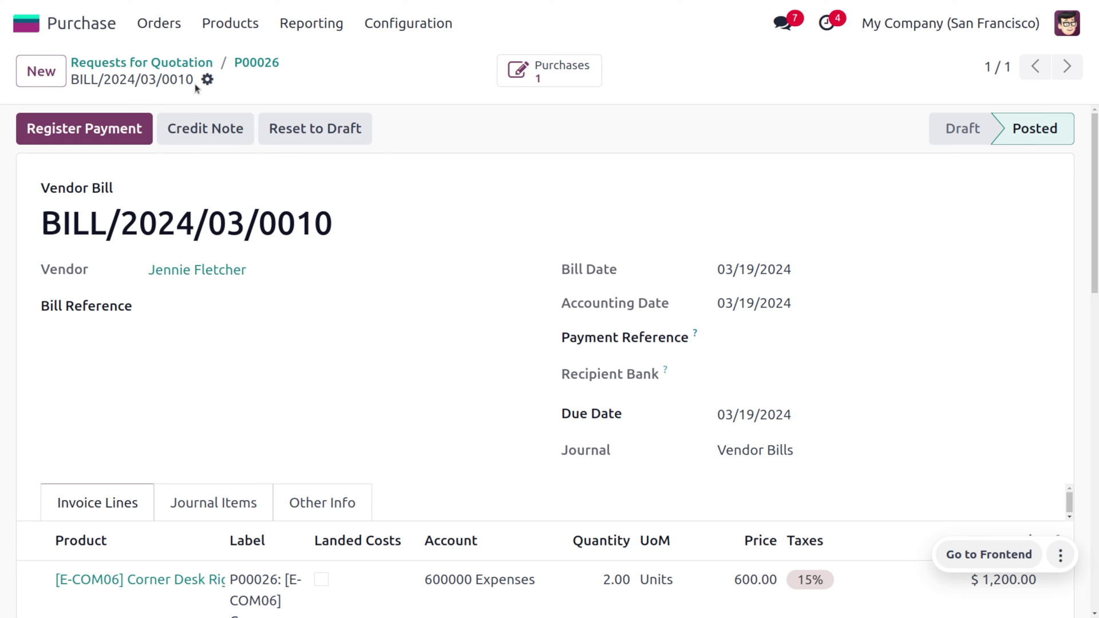
Create another request for quotation for the same vendor with one Transportation product line
click(100, 62)
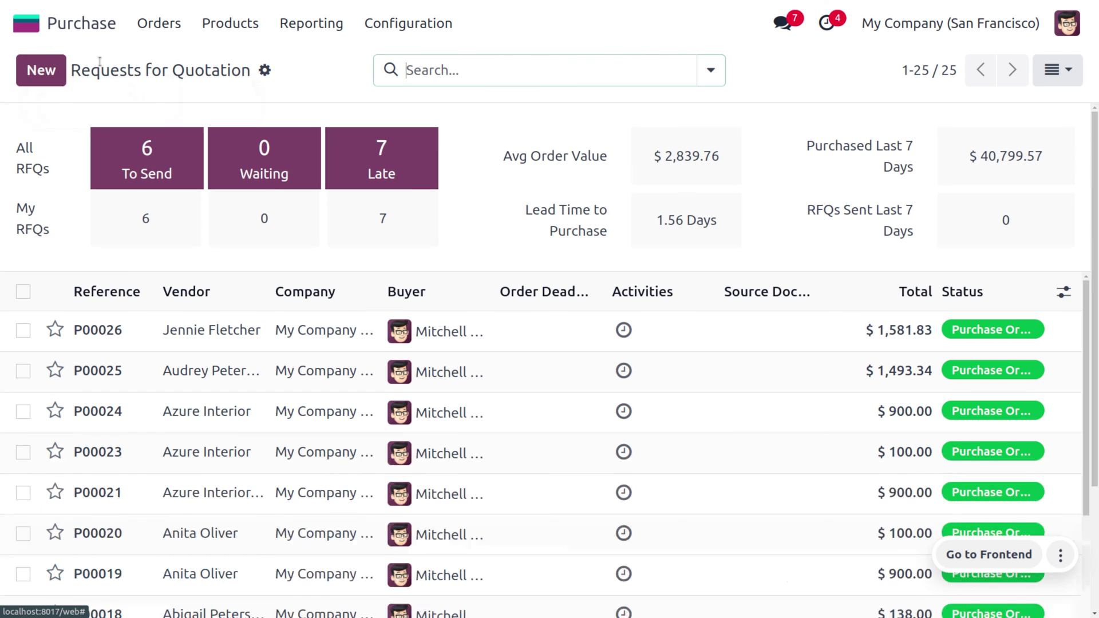
click(41, 70)
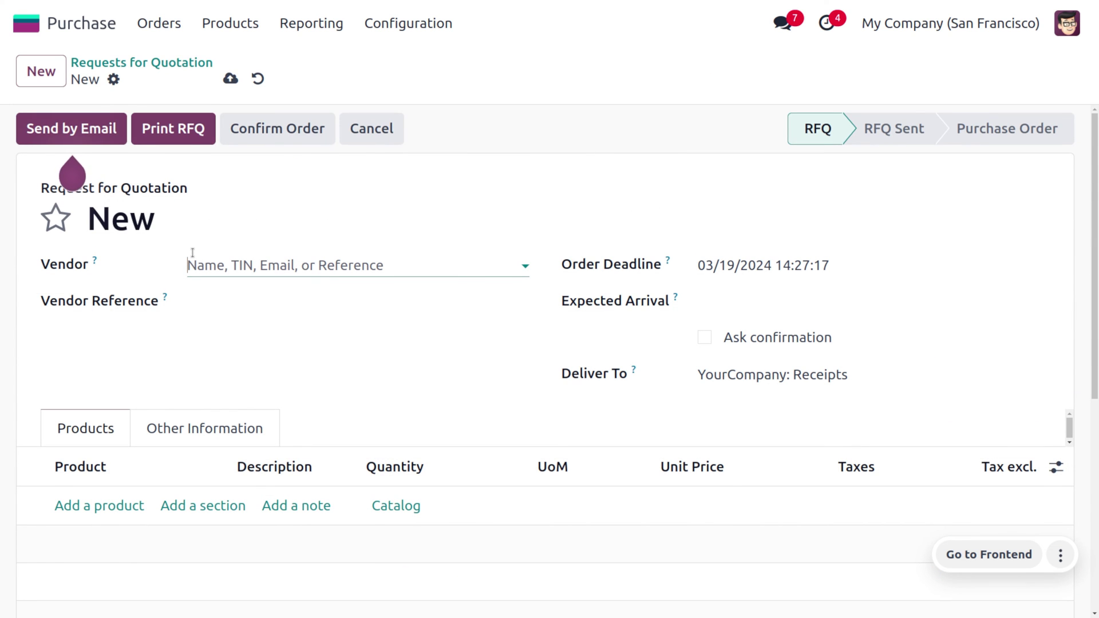
click(235, 269)
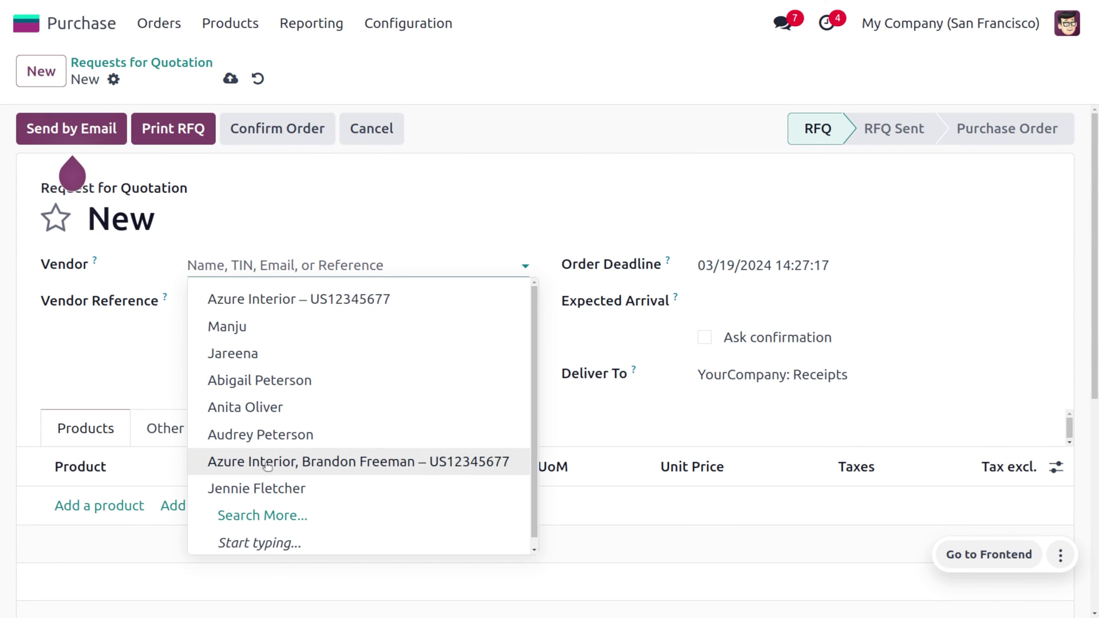
click(277, 492)
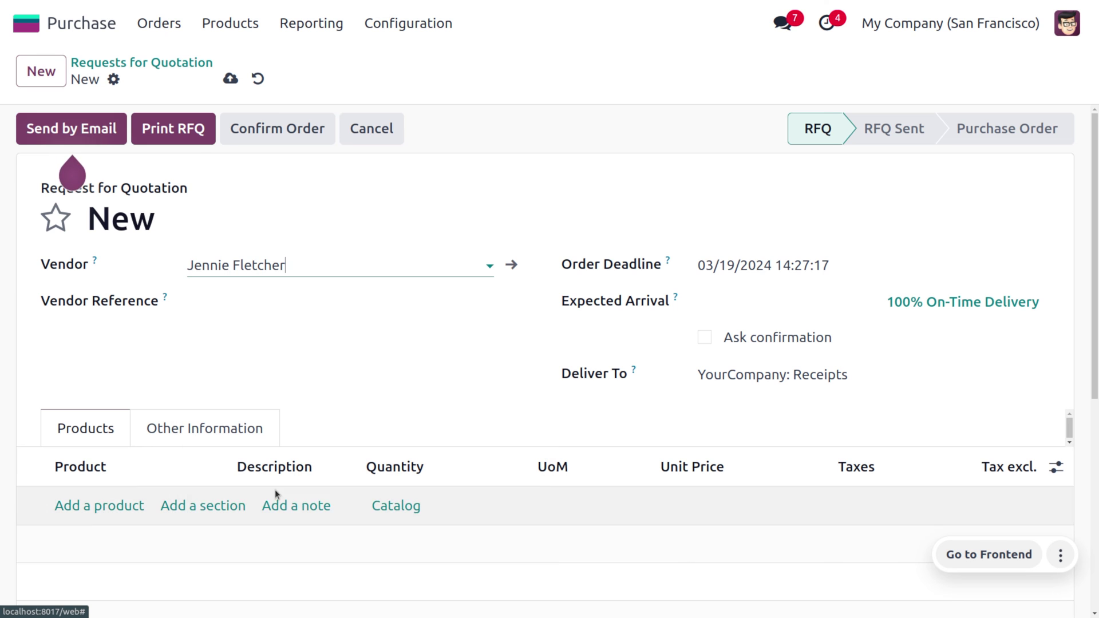
click(99, 506)
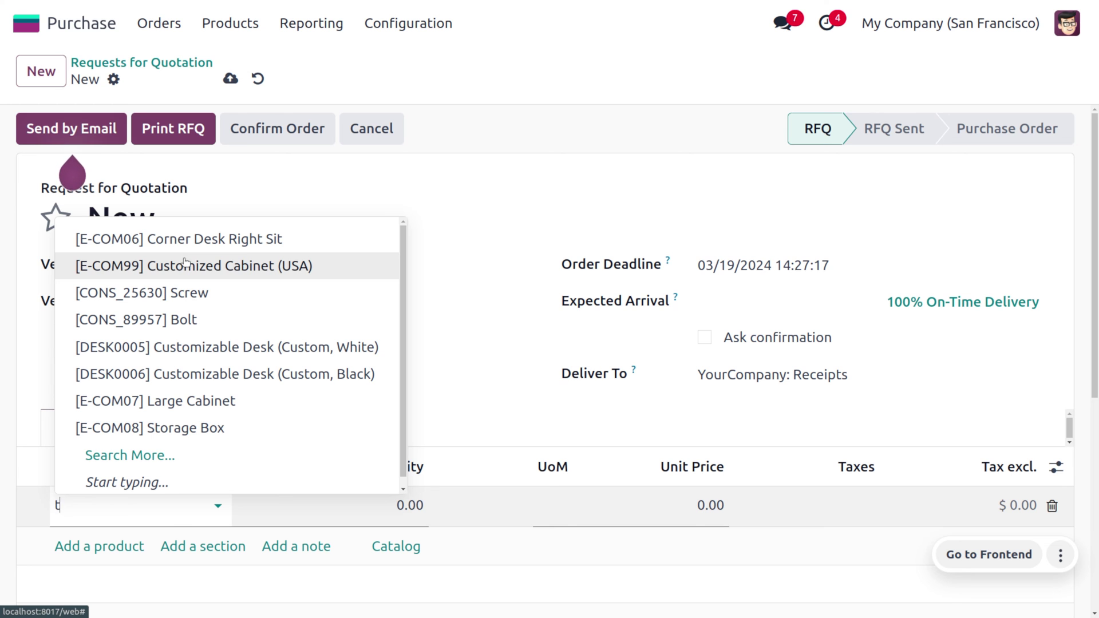
text(tr)
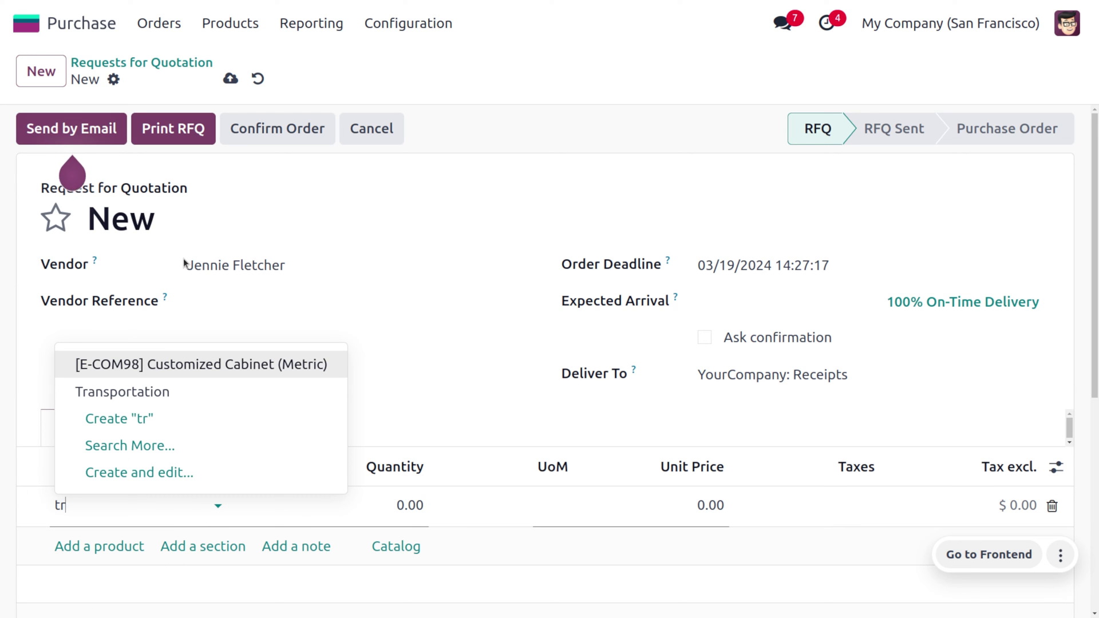
key(Down)
key(Return)
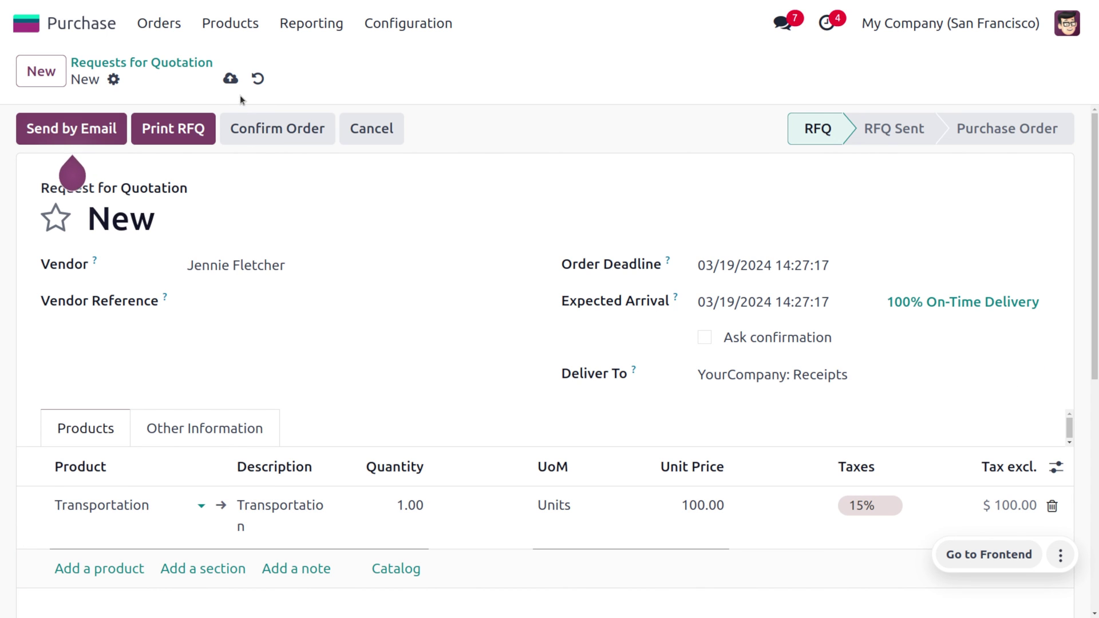
Confirm the Transportation order and create a landed cost from its draft vendor bill
click(260, 132)
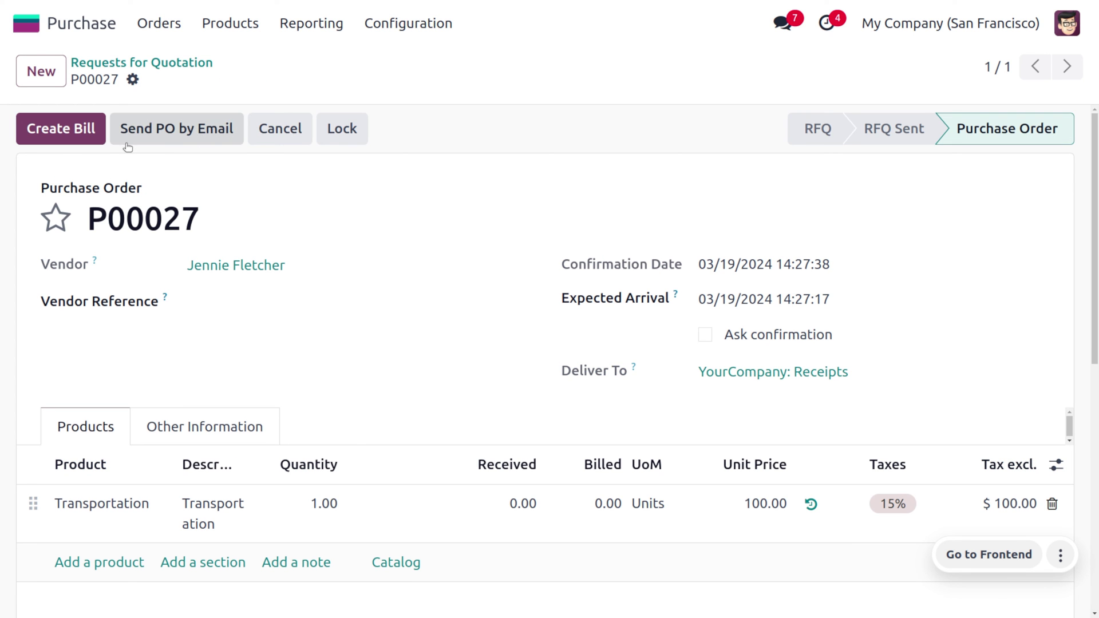
click(94, 133)
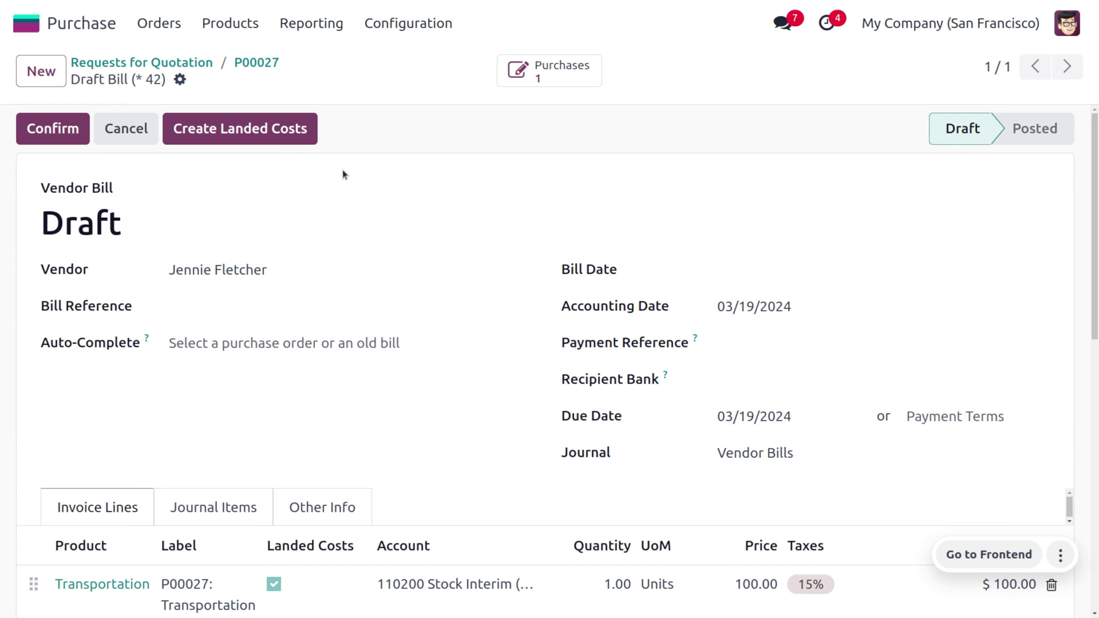
click(252, 137)
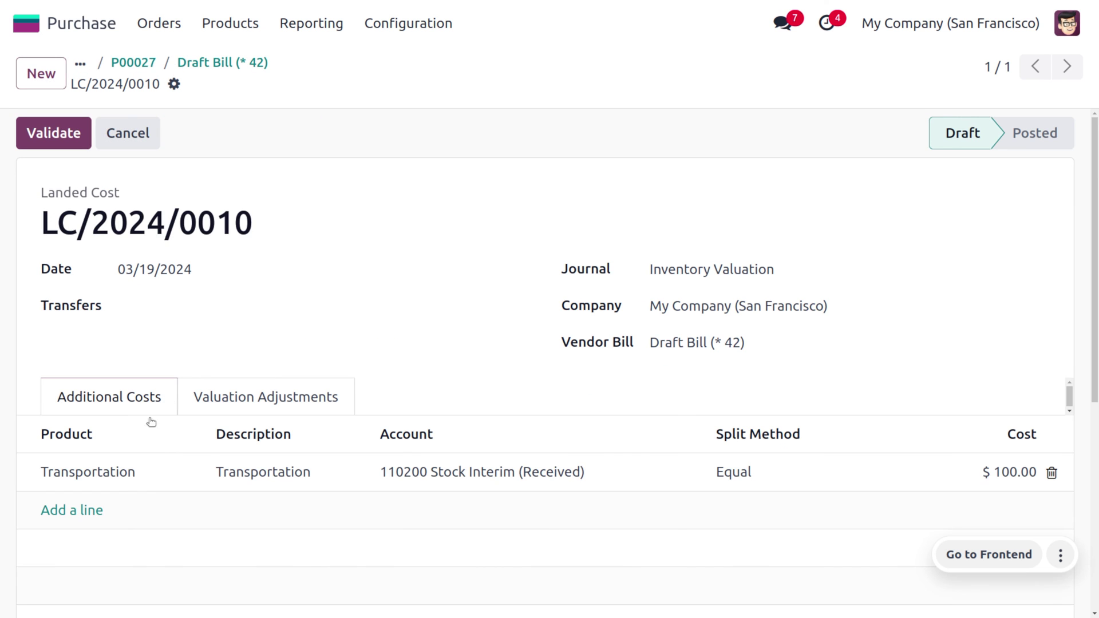
Set the landed cost's transfer to WH/IN/00015 and its vendor bill to BILL/2024/03/0010
click(176, 305)
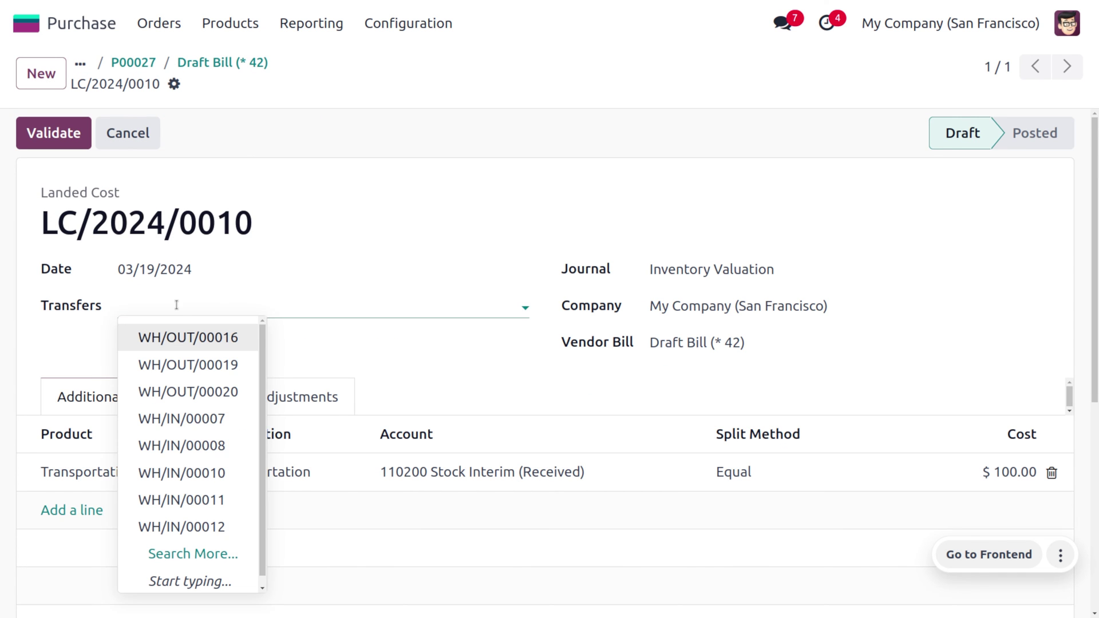
key(ctrl+v)
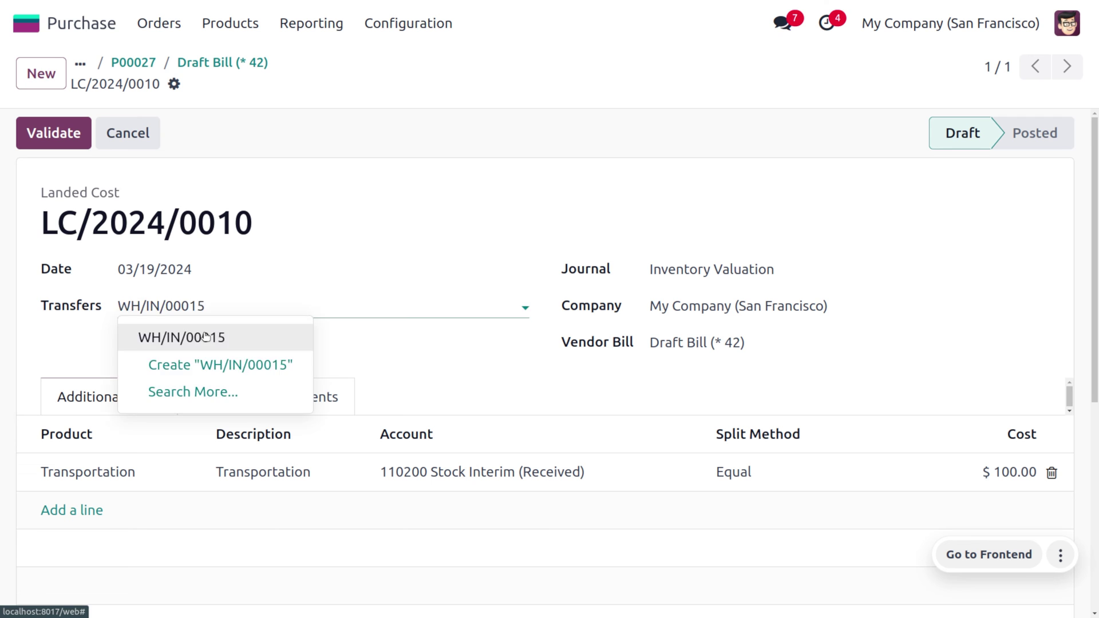
click(206, 336)
click(680, 344)
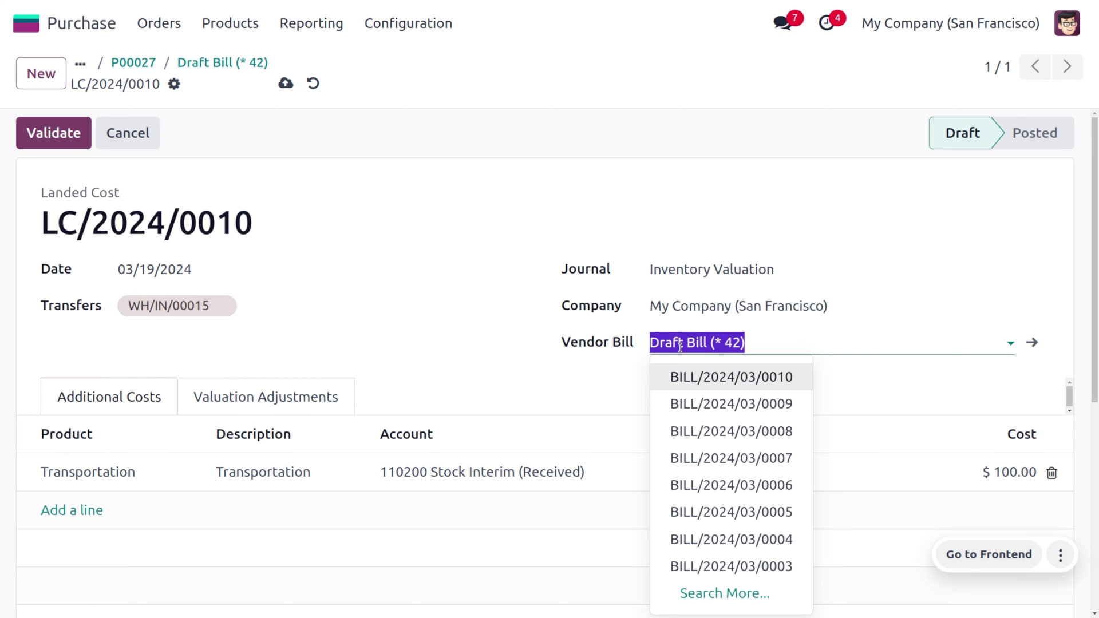
click(709, 378)
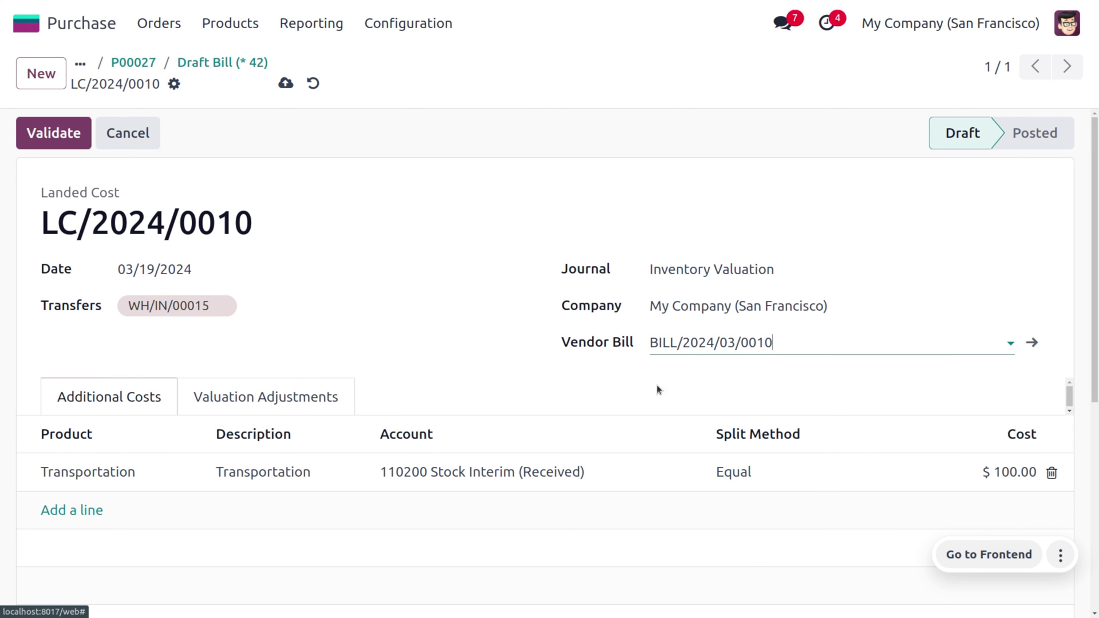
Set the Transportation cost line's split method to By Weight and save the landed cost
click(735, 474)
click(739, 474)
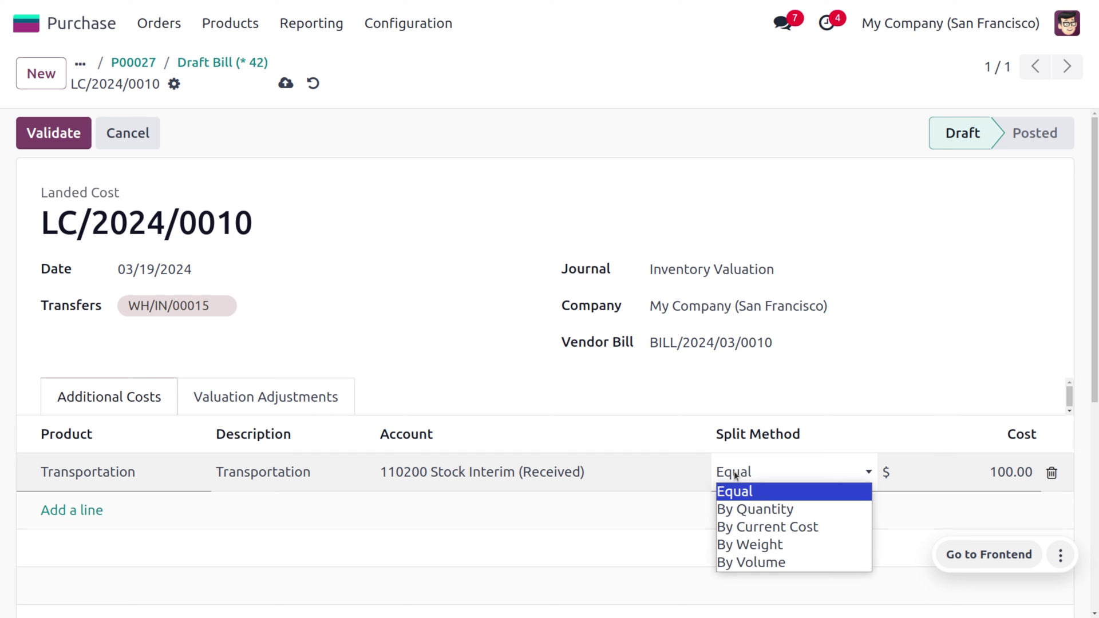
click(756, 546)
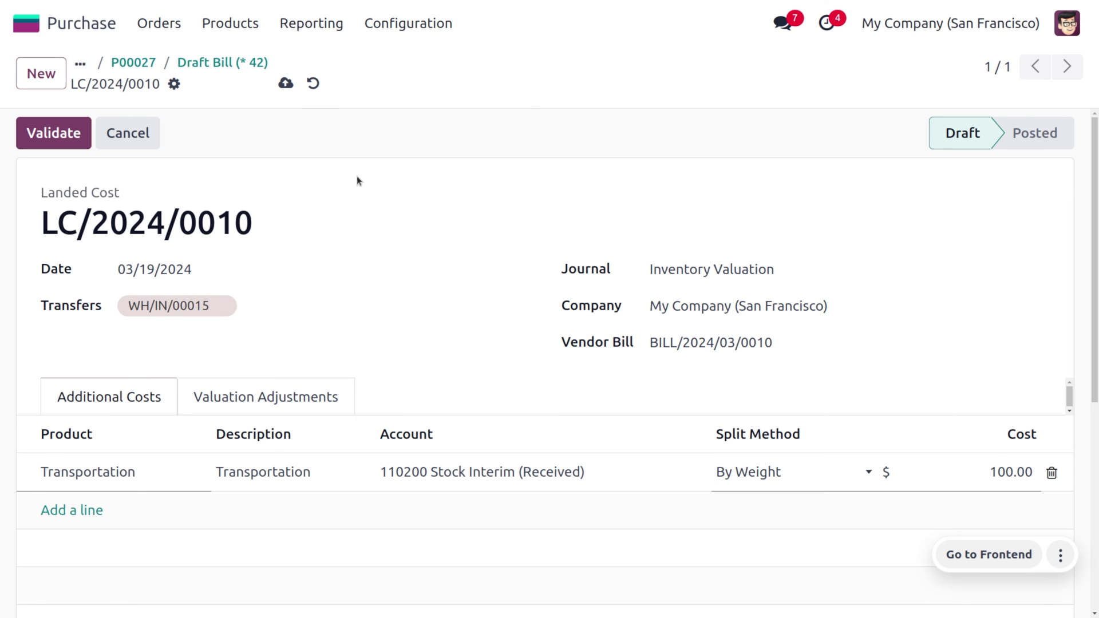
click(289, 90)
scroll(463, 212, down, 3)
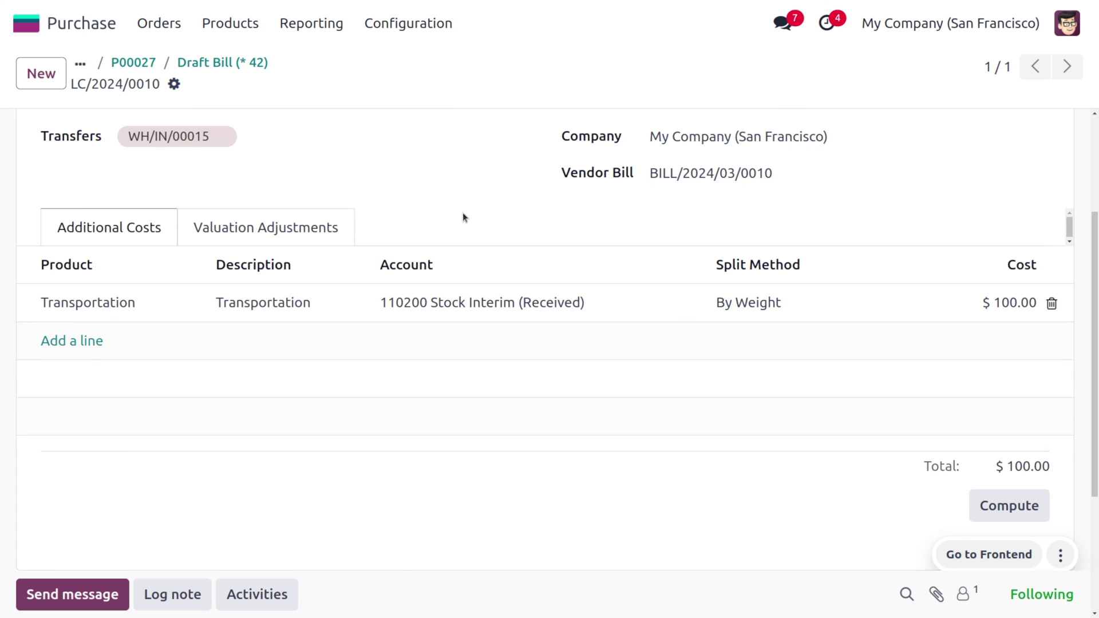
Compute the By Weight landed cost's valuation adjustments and validate the landed cost
click(1009, 506)
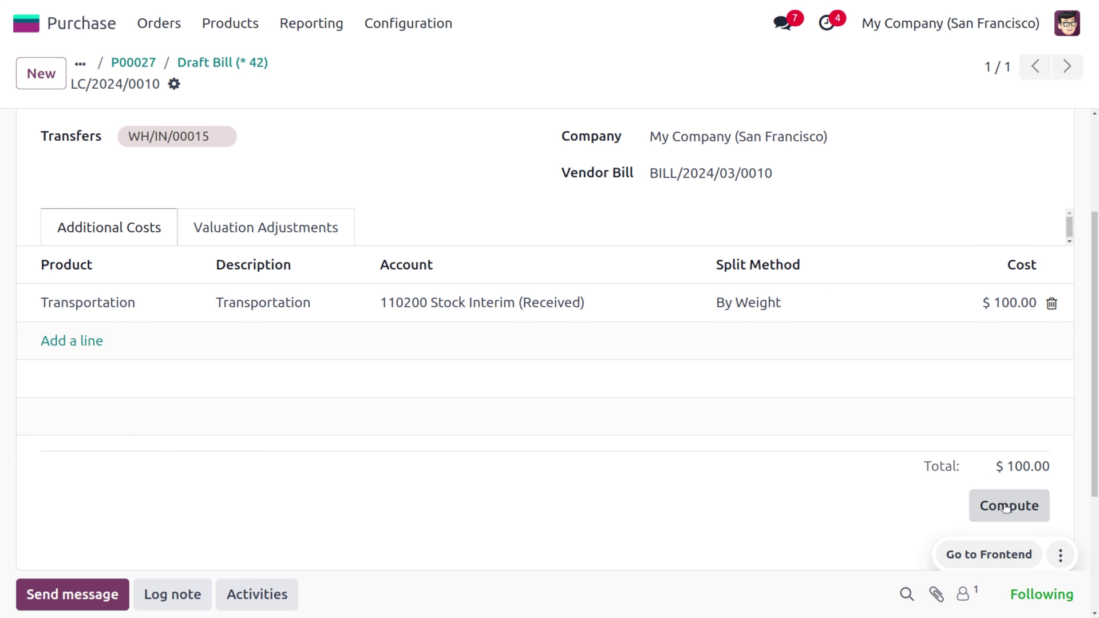
click(248, 228)
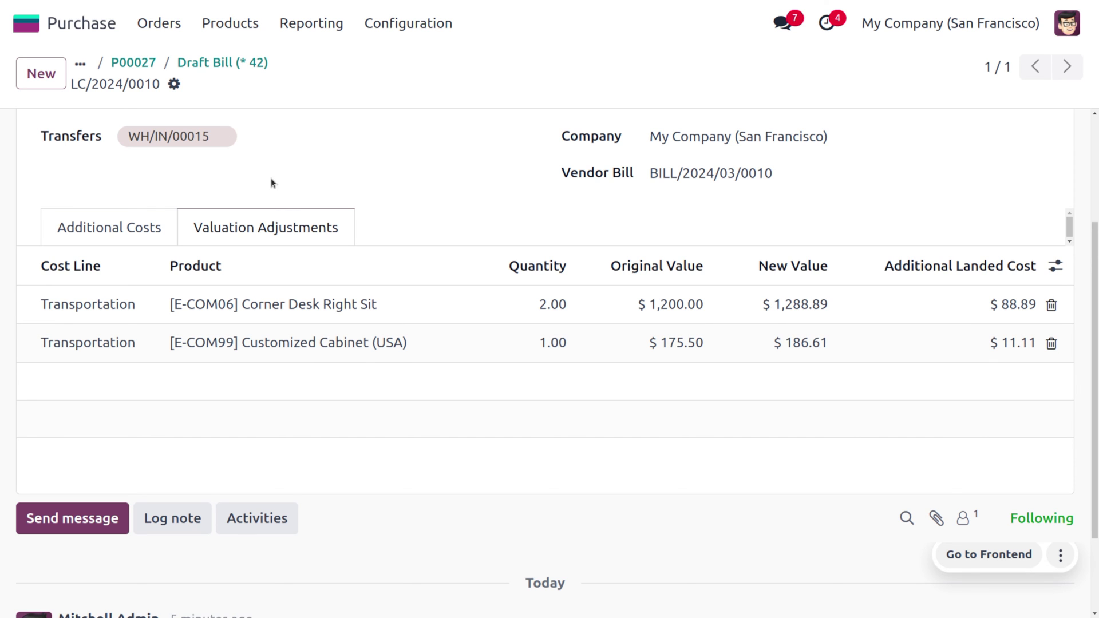
scroll(270, 178, up, 3)
click(31, 135)
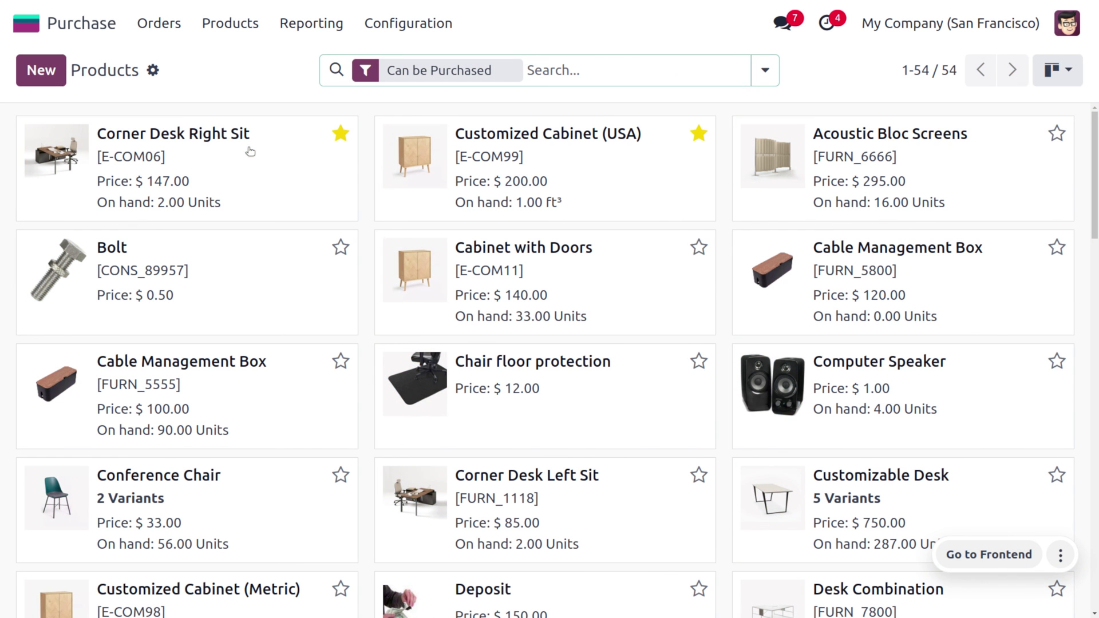
Check the cost on the product records of Corner Desk Right Sit and Customized Cabinet (USA)
click(249, 150)
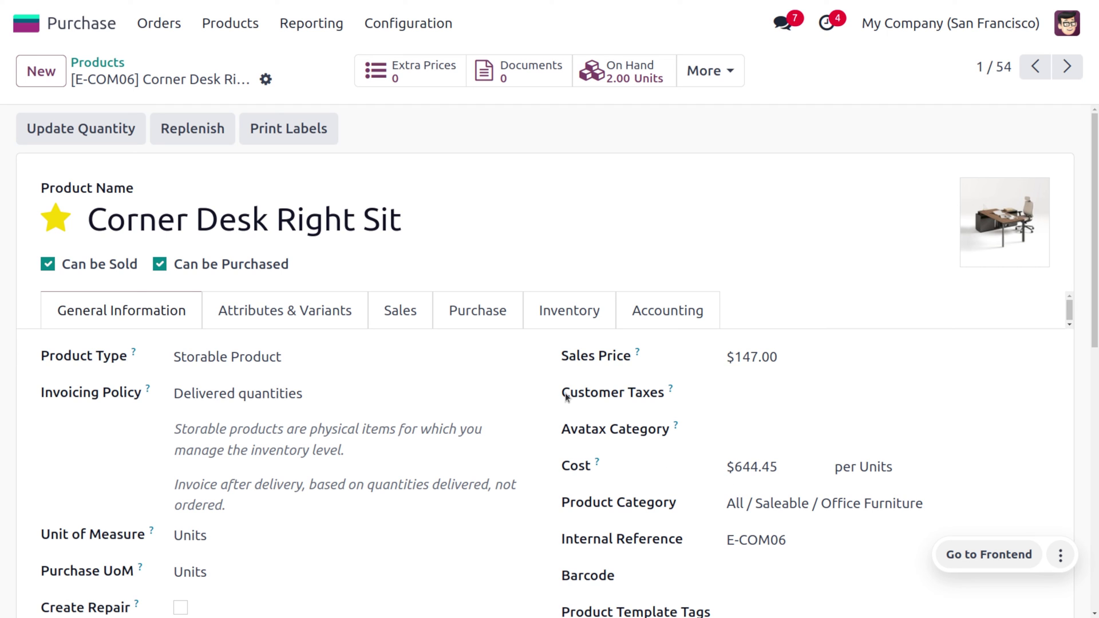
click(98, 63)
click(500, 151)
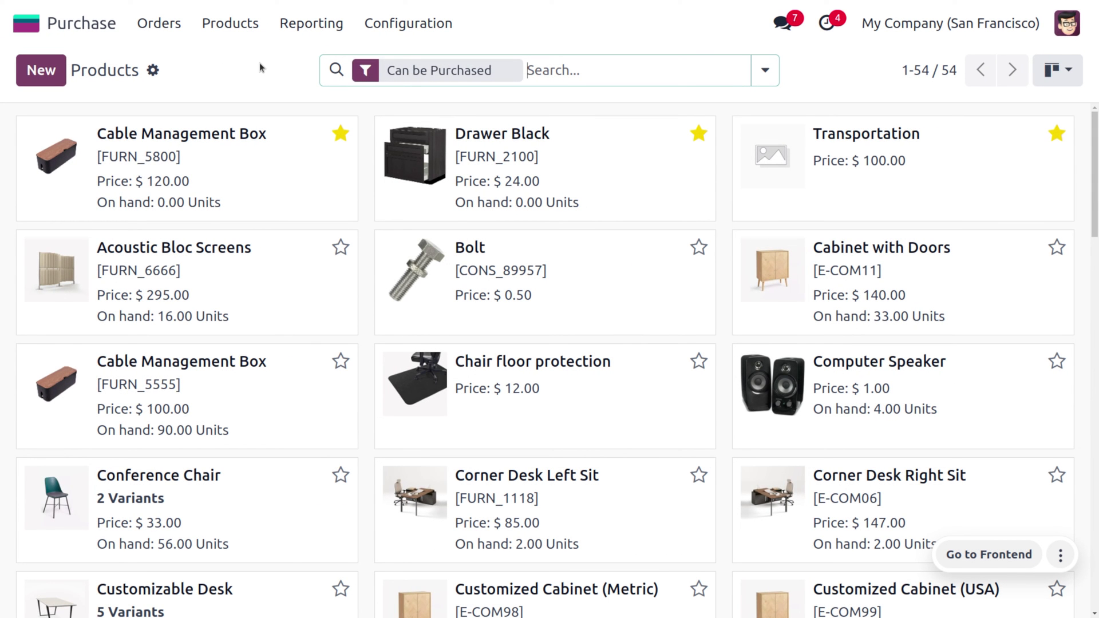
Inspect the weight and volume in the inventory details of the favorite products Cable Management Box and Drawer Black
click(275, 158)
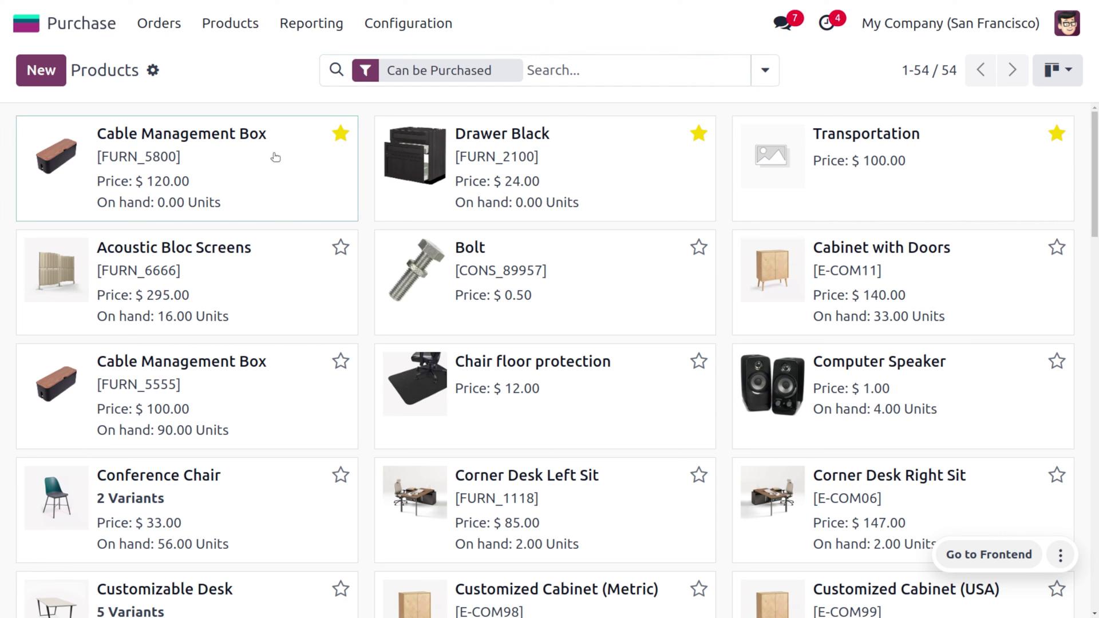
click(559, 311)
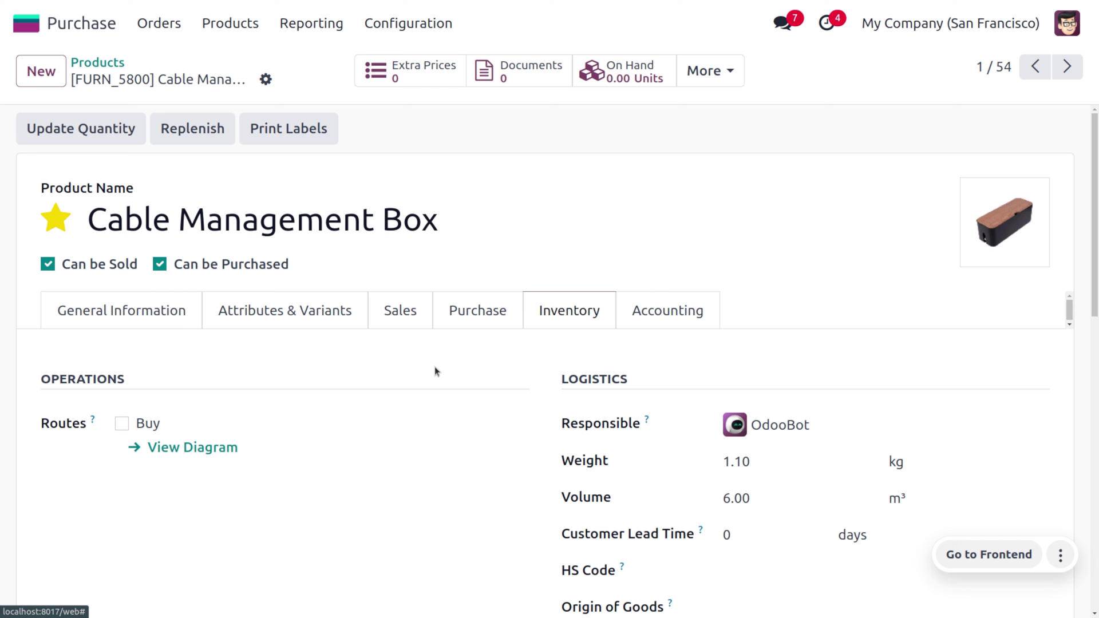
click(104, 70)
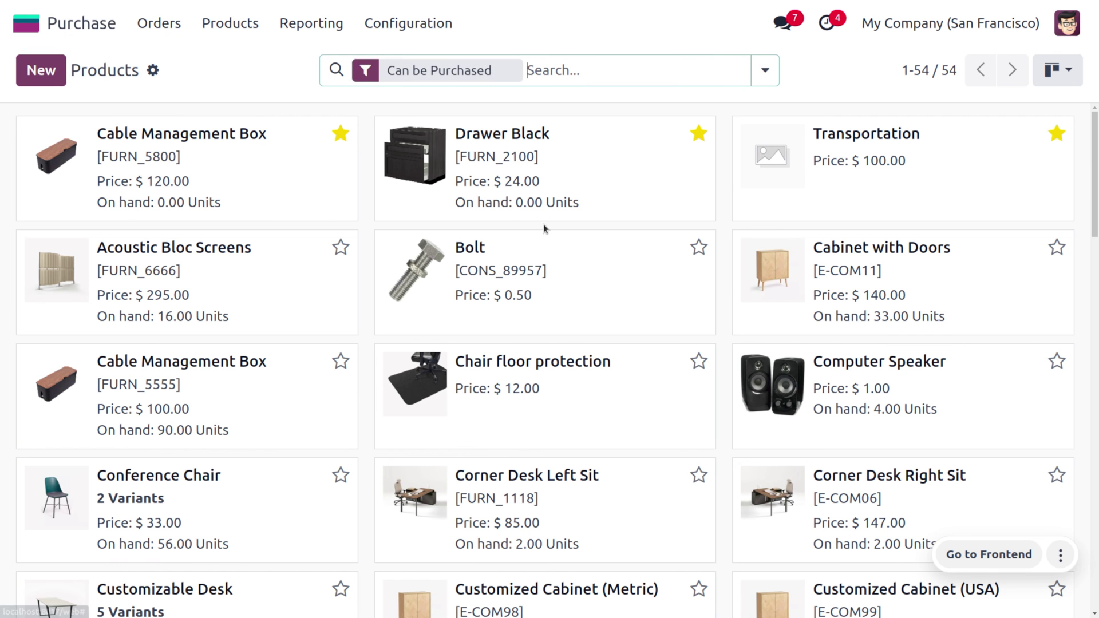
click(558, 177)
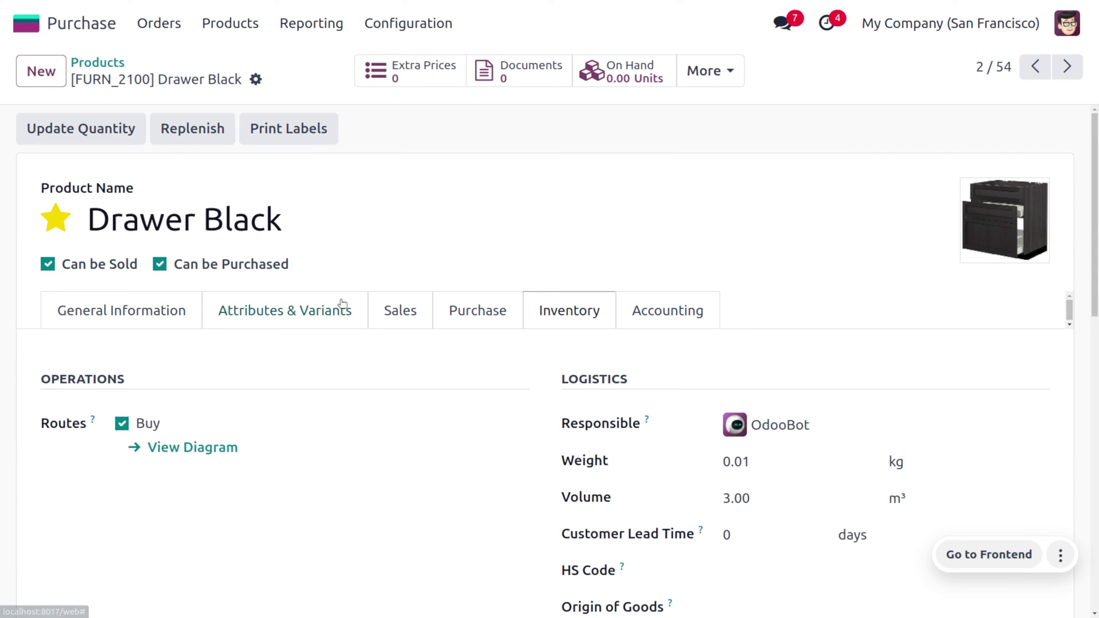
Create a new request for quotation for the same vendor as the previous orders
click(163, 25)
click(192, 64)
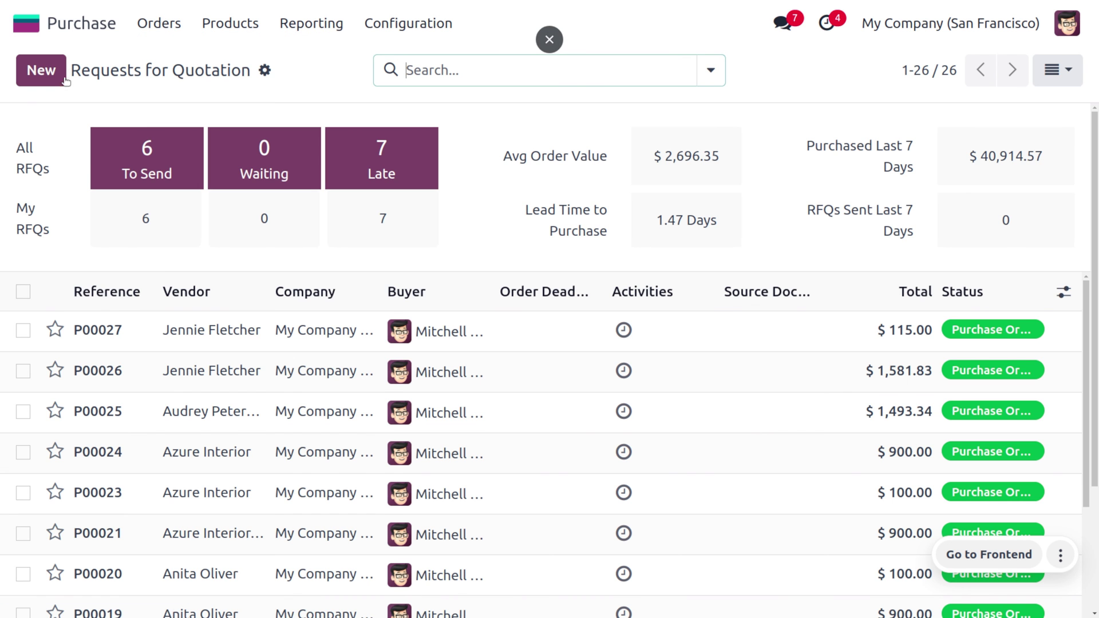
click(41, 70)
click(230, 269)
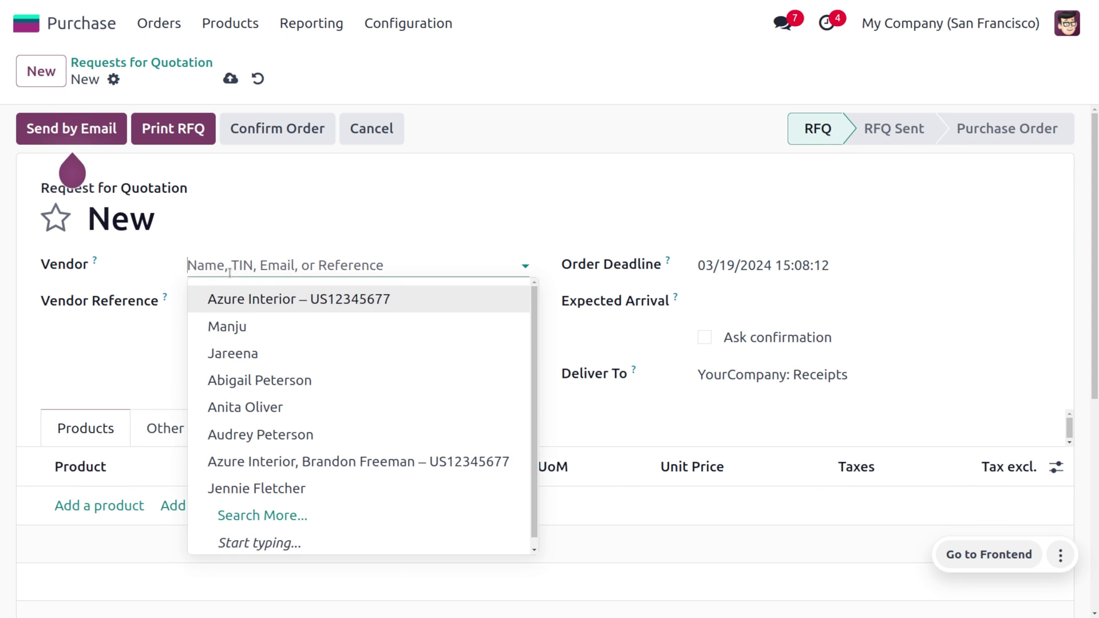
click(294, 498)
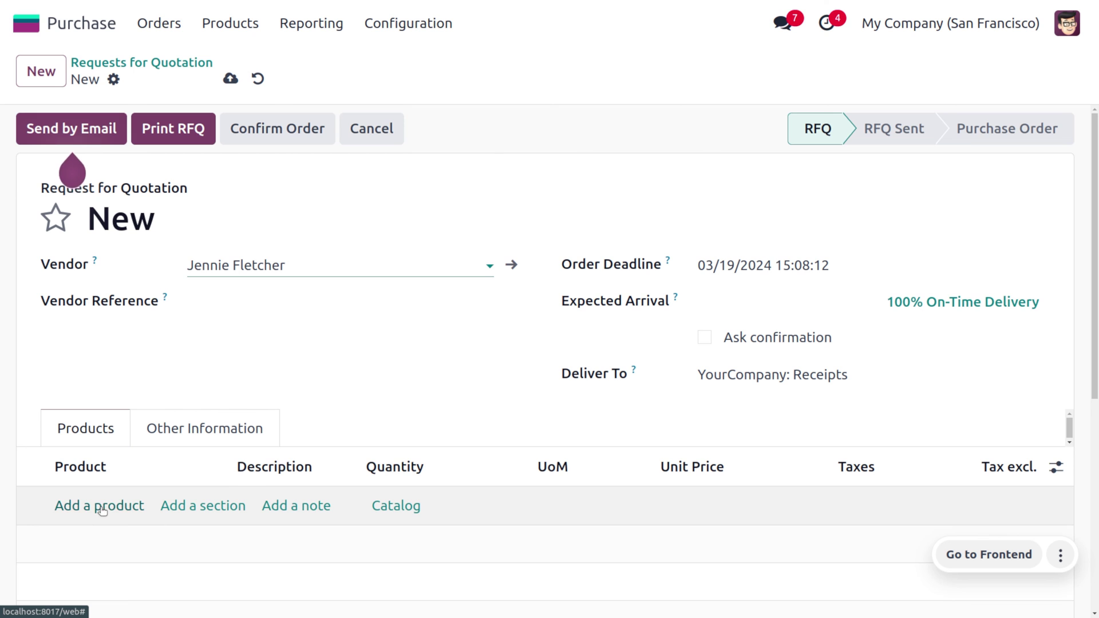
Add product lines for one [FURN_2100] Drawer Black and two [FURN_5800] Cable Management Box units to the quotation
click(106, 506)
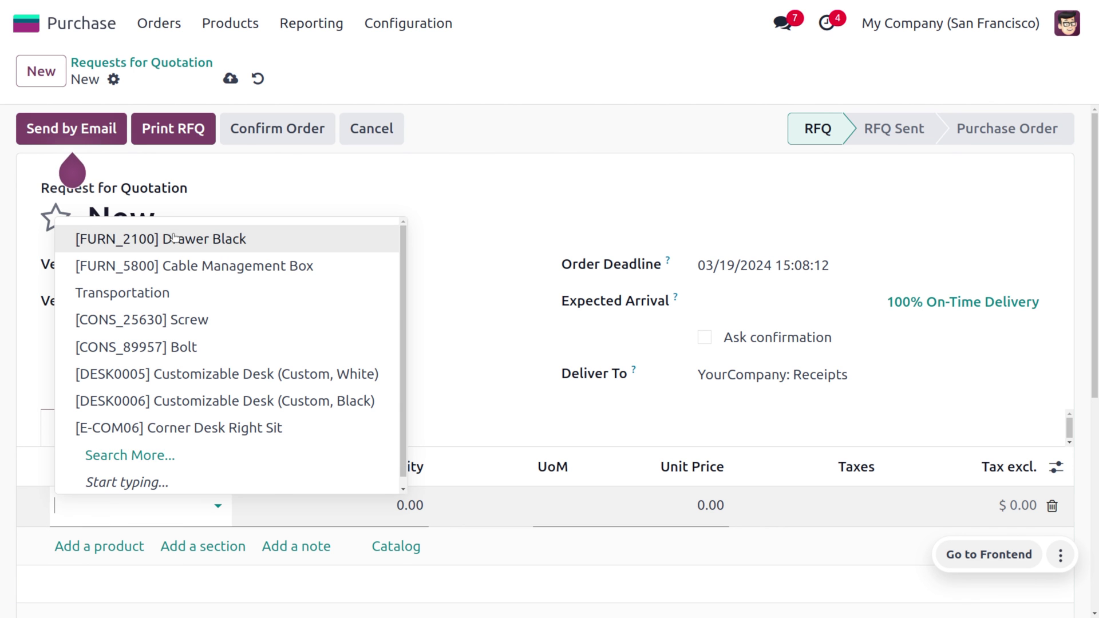
click(171, 239)
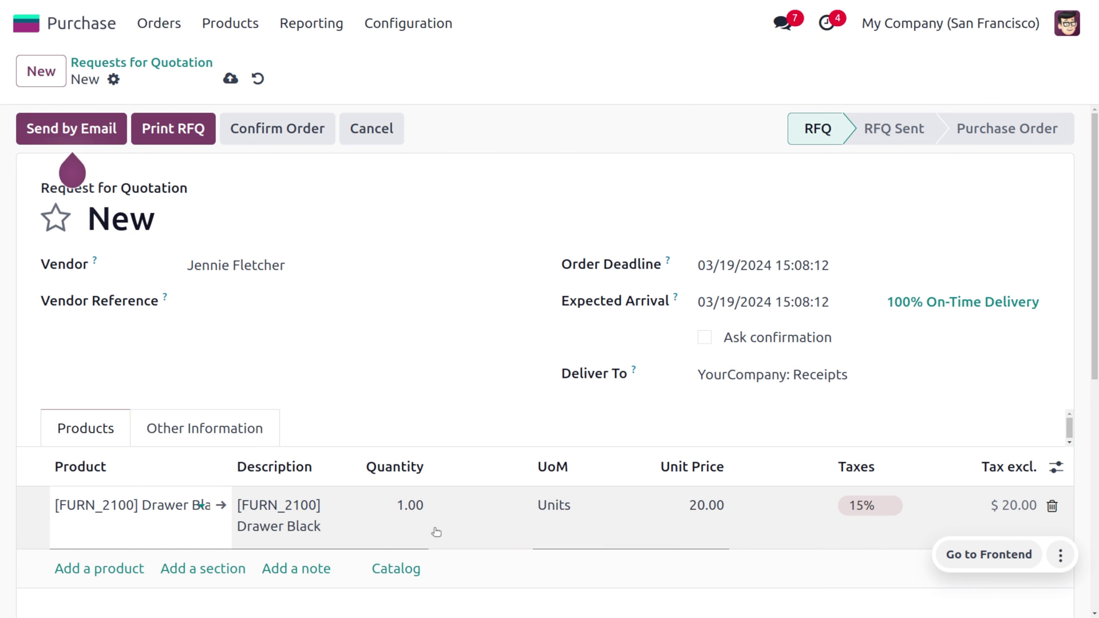
click(117, 568)
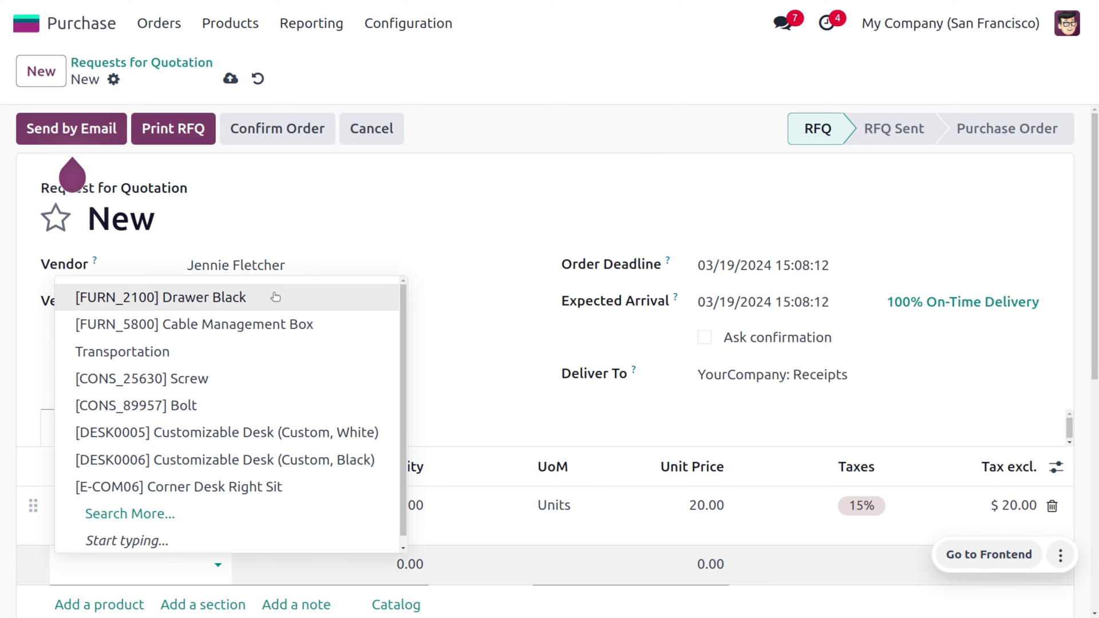
click(284, 323)
click(409, 580)
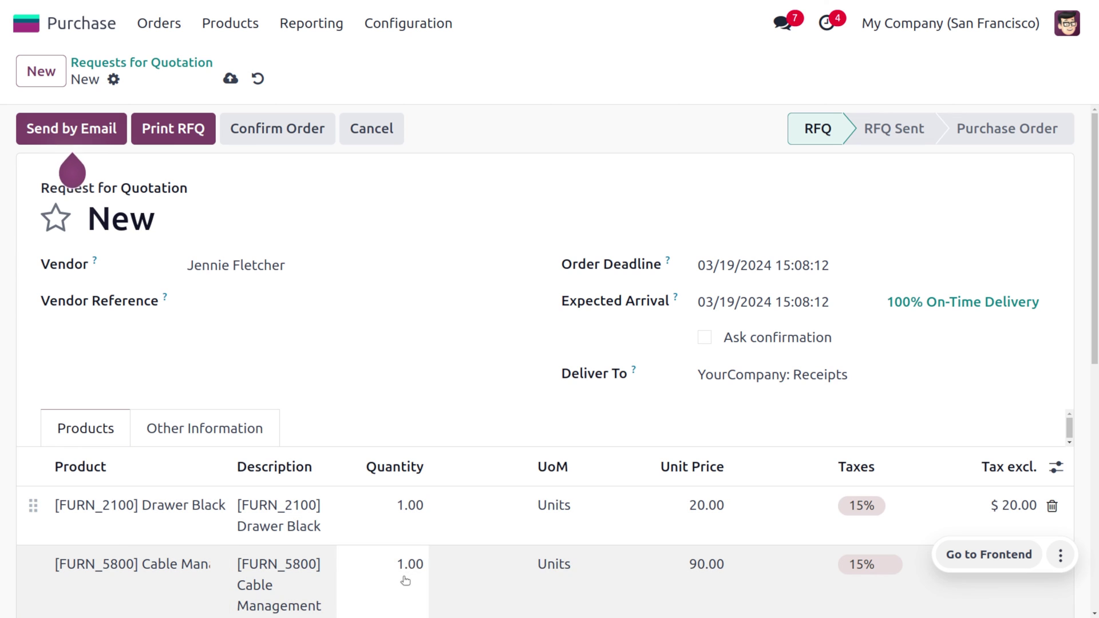
text(2)
click(417, 314)
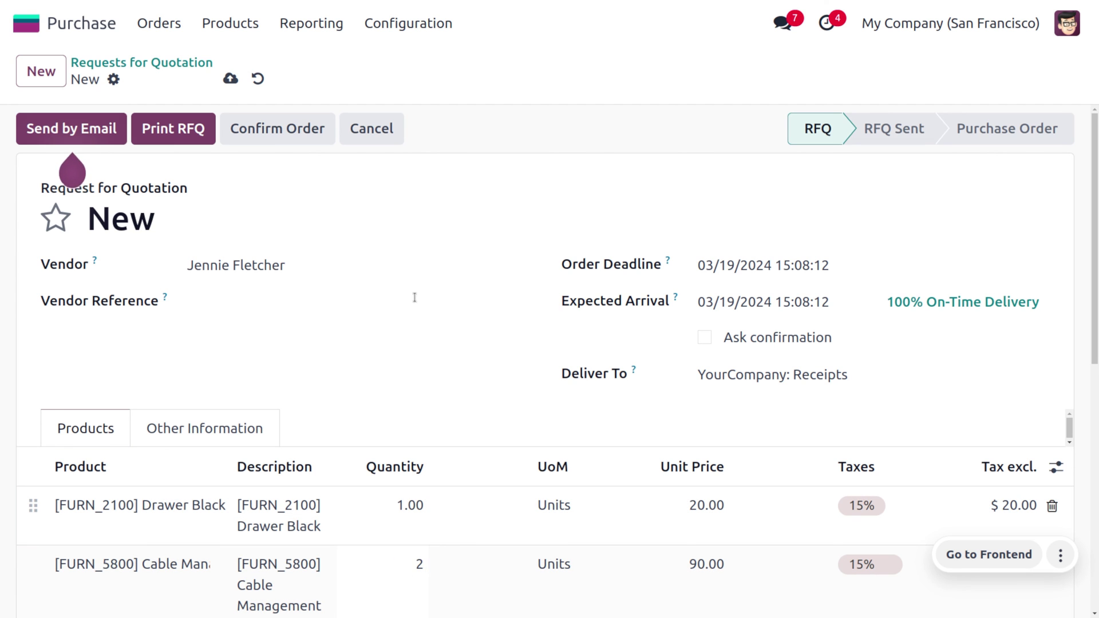
Confirm the purchase order and try to validate its receipt WH/IN/00016
click(312, 136)
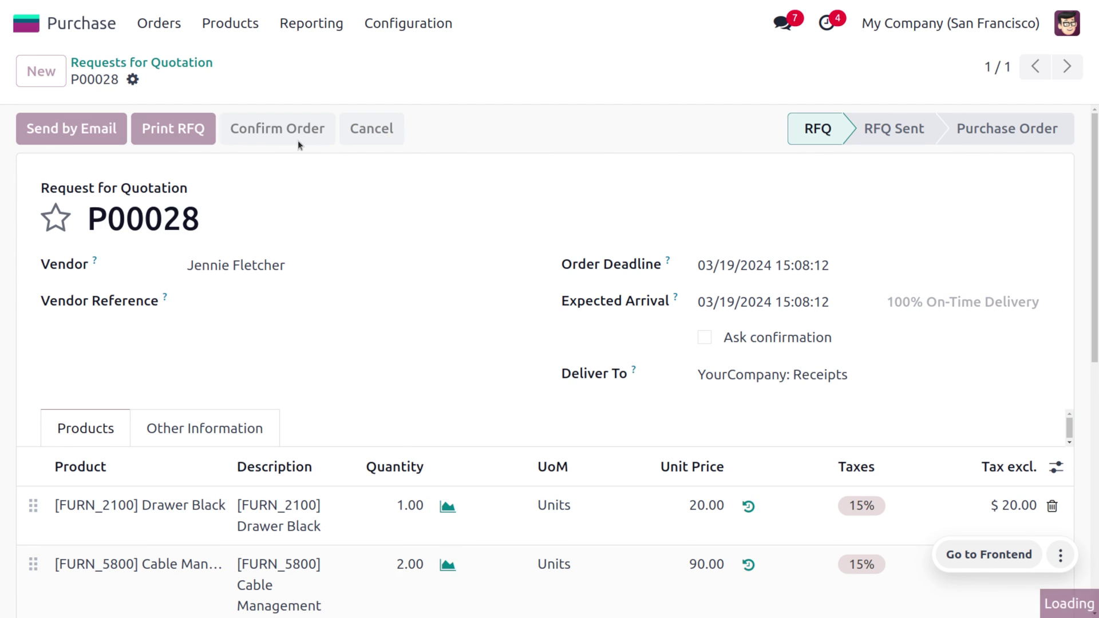
click(145, 130)
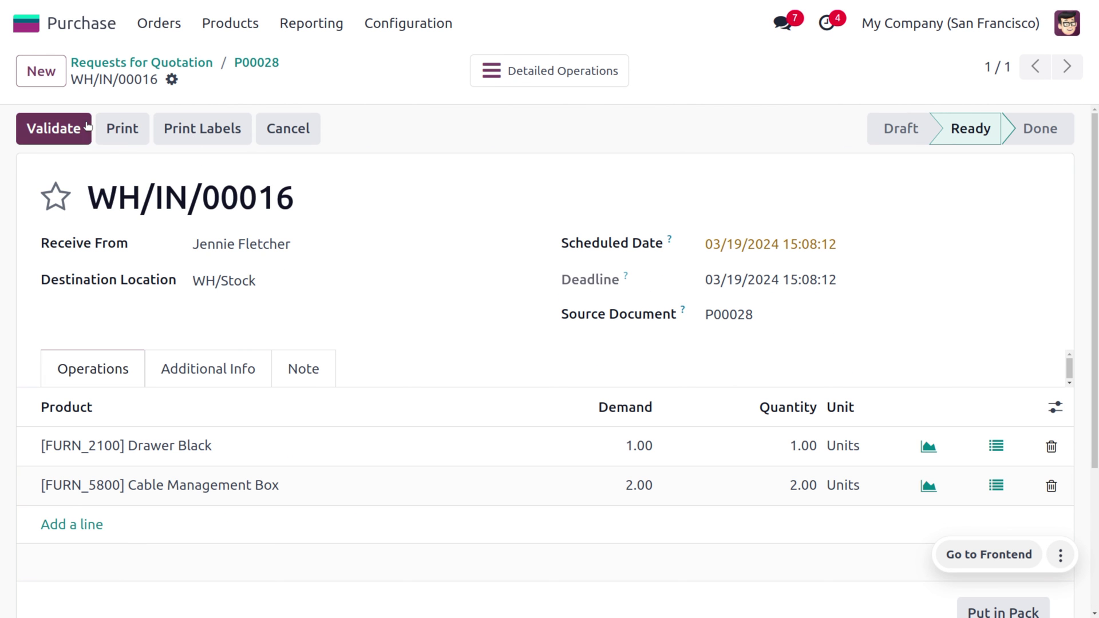
triple_click(252, 202)
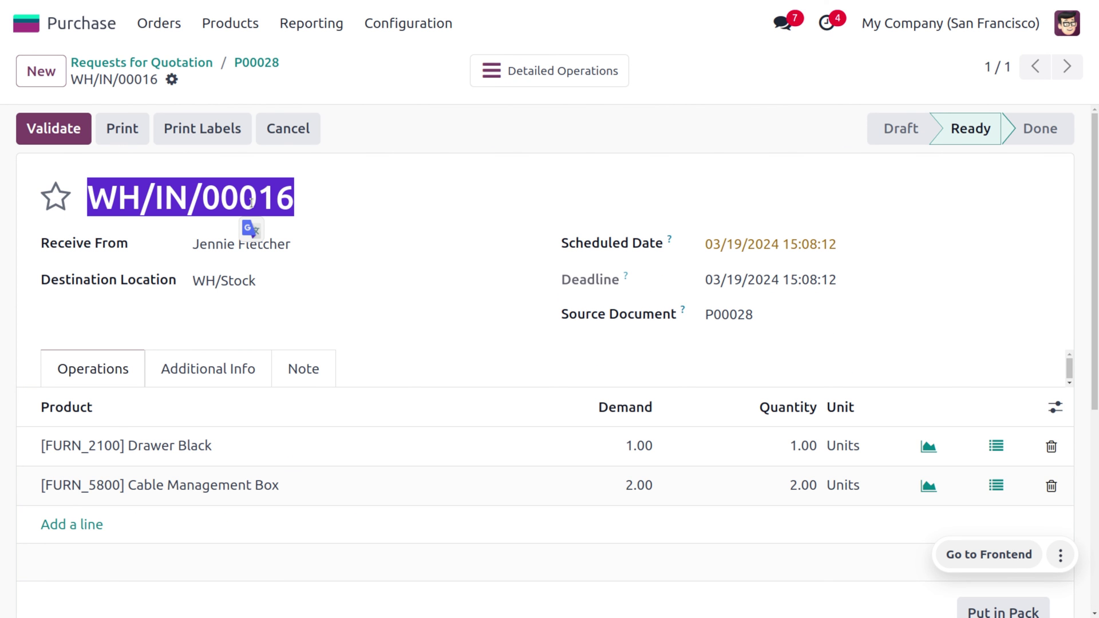
click(61, 128)
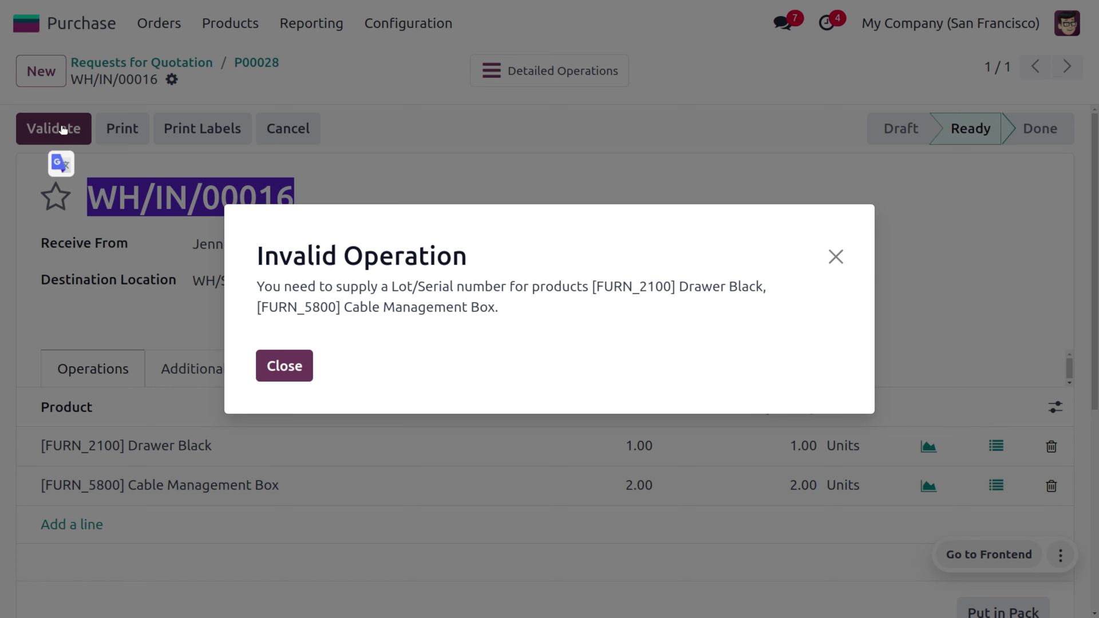
click(287, 366)
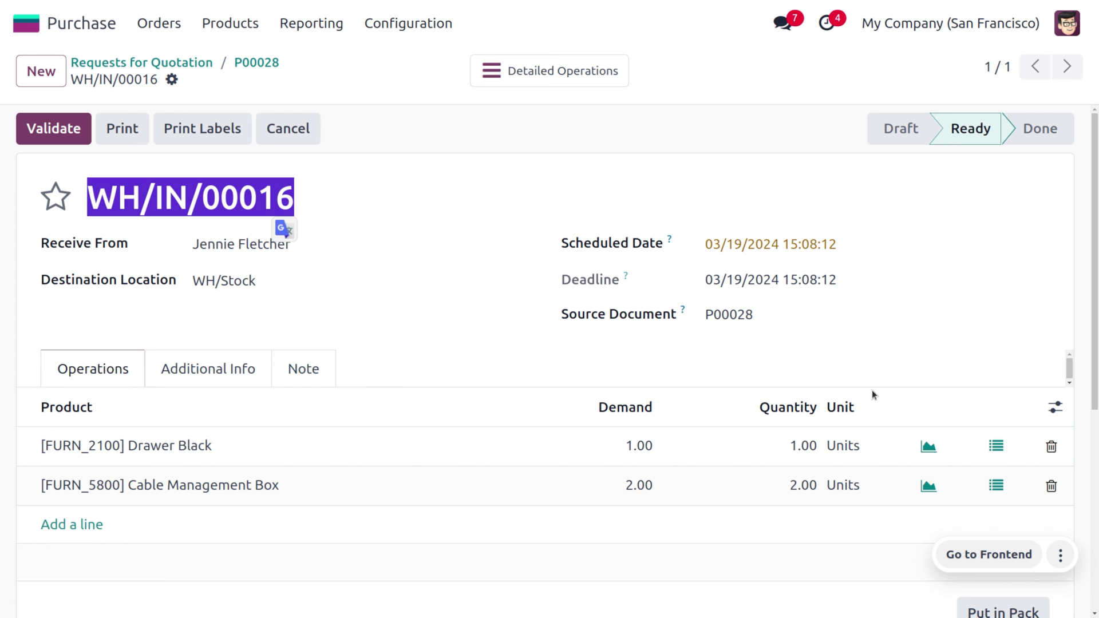
Import lot 101 for the Drawer Black line of the receipt and save the stock move
click(996, 445)
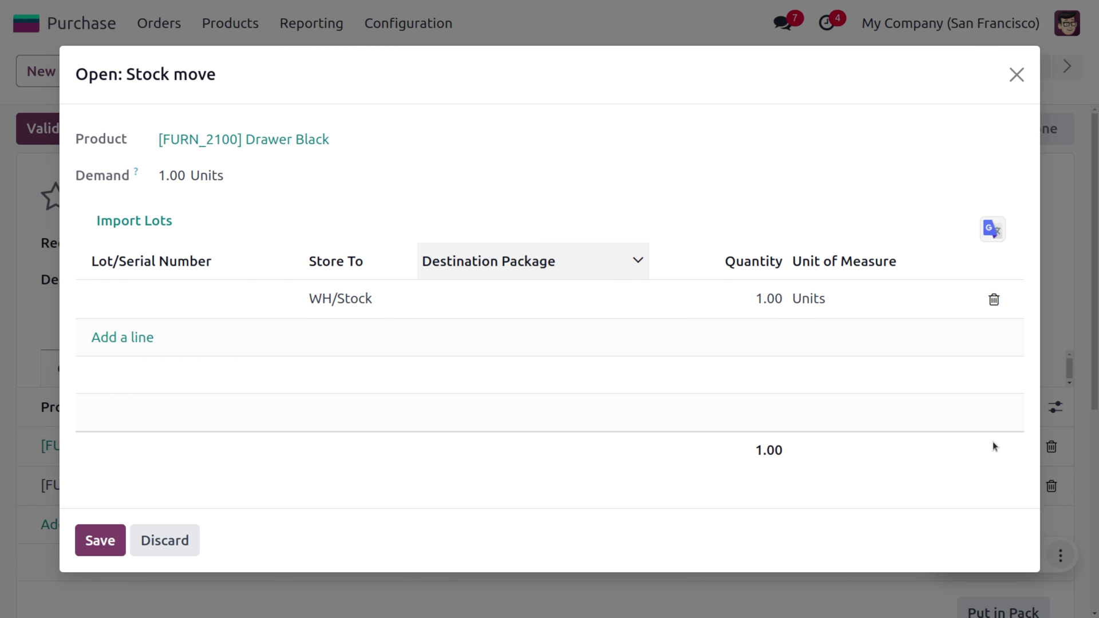
click(189, 302)
click(138, 223)
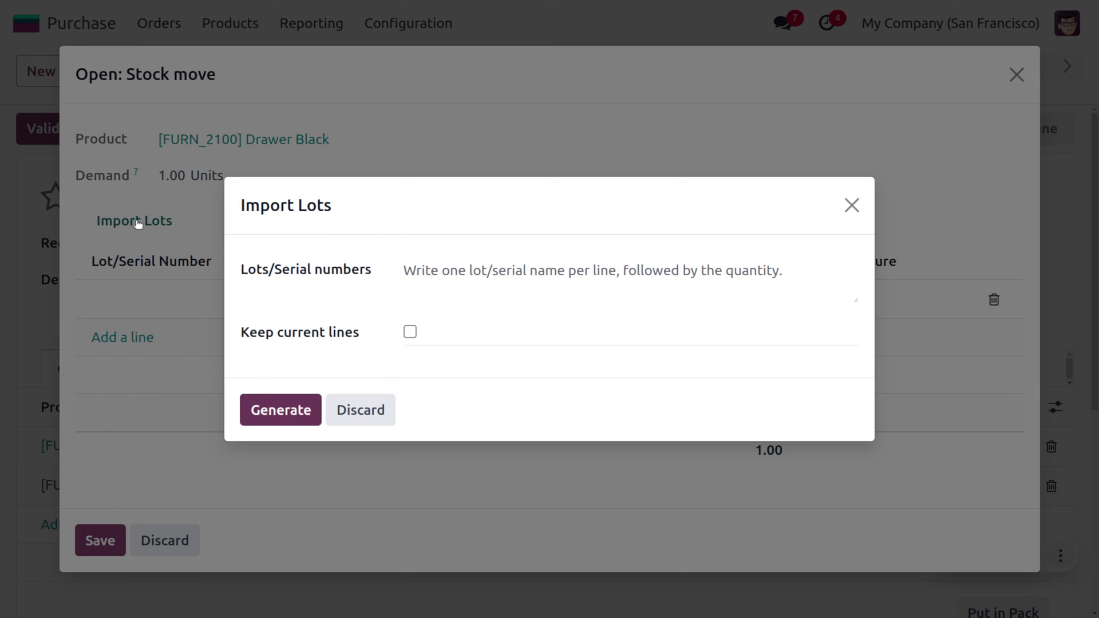
click(431, 275)
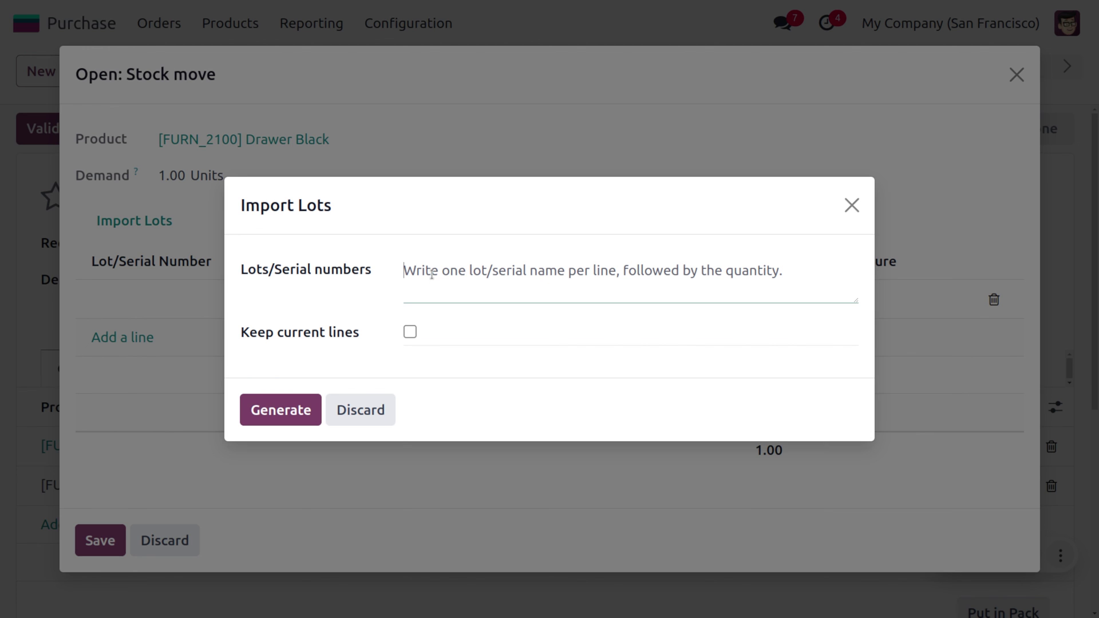
text(101)
click(263, 412)
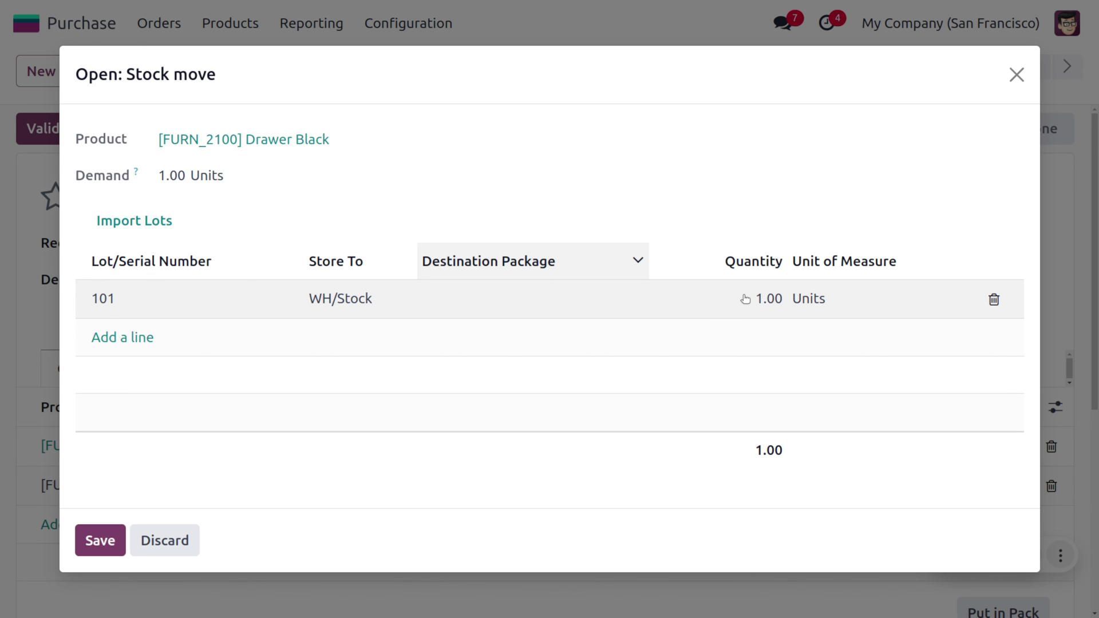
click(109, 539)
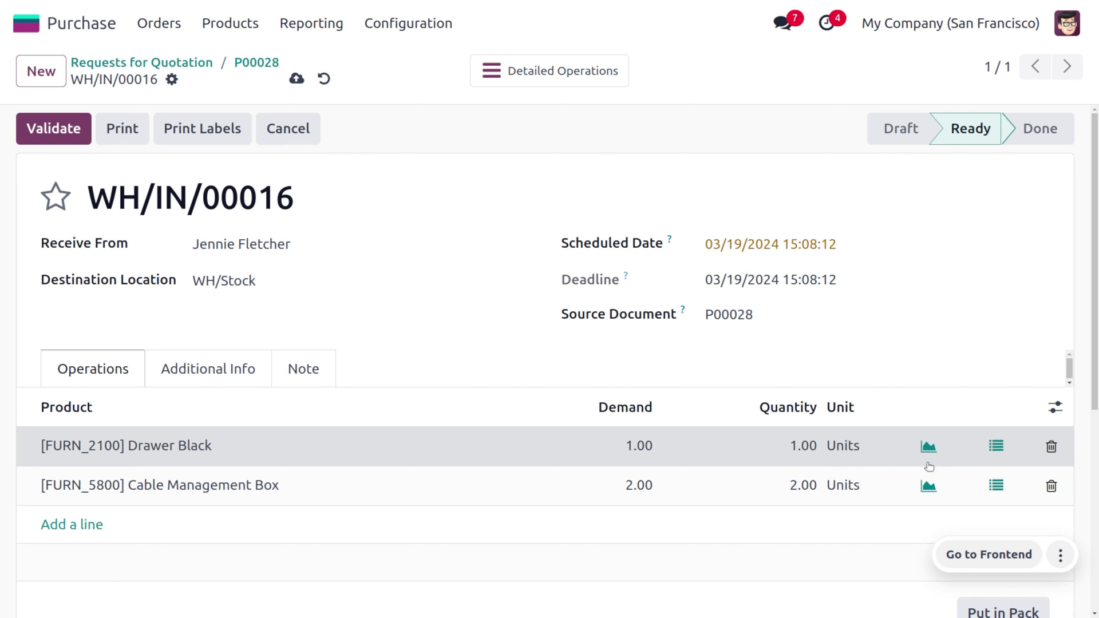
Assign lot 1101 to the receipt's Cable Management Box line and validate the receipt
click(989, 485)
click(93, 306)
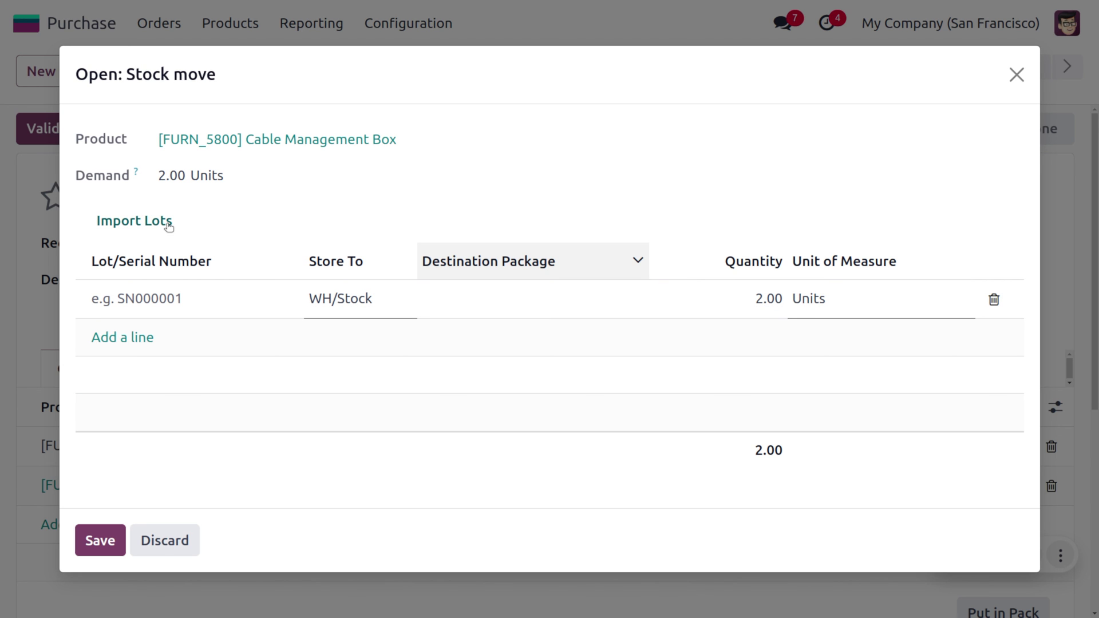
text(1101)
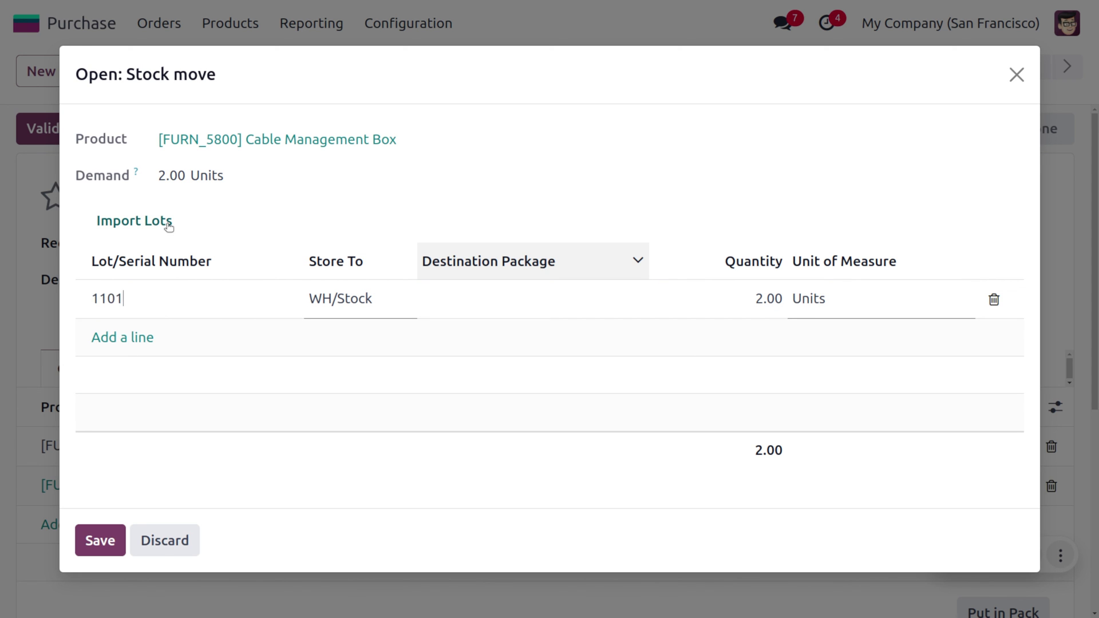
click(100, 541)
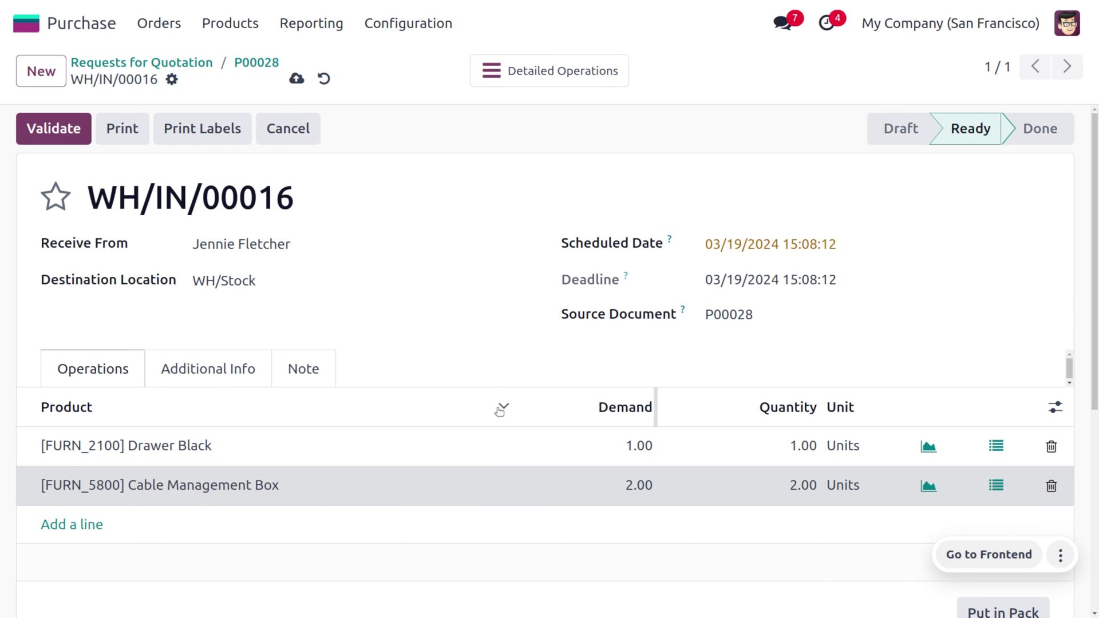
click(75, 137)
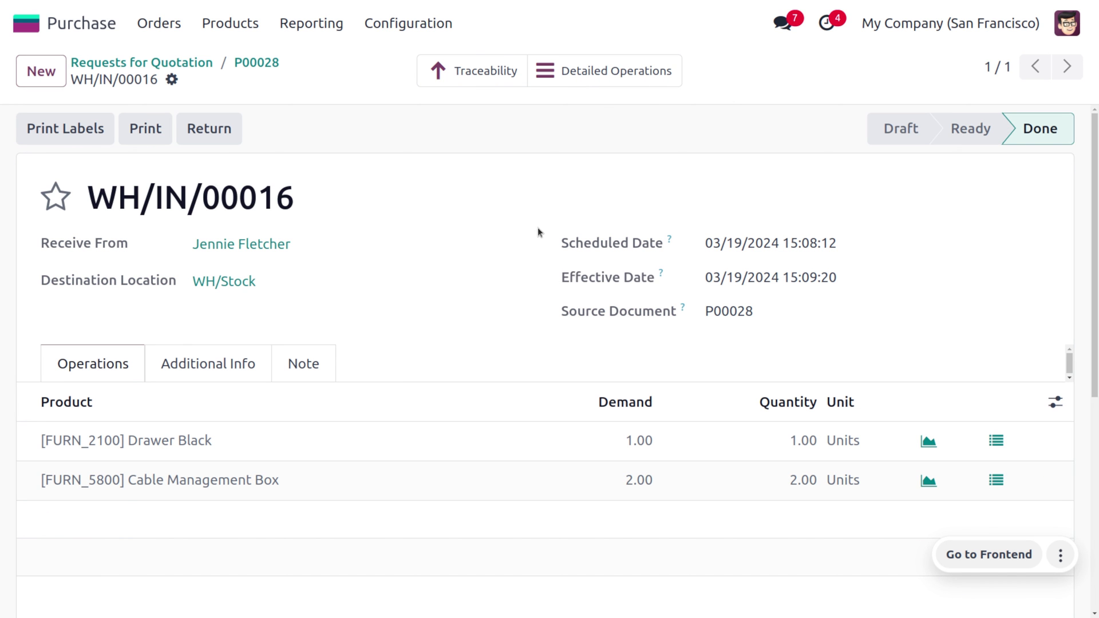
Create the vendor bill for purchase order P00028, set its bill date to 03/19/2024 and confirm it
click(247, 67)
click(64, 121)
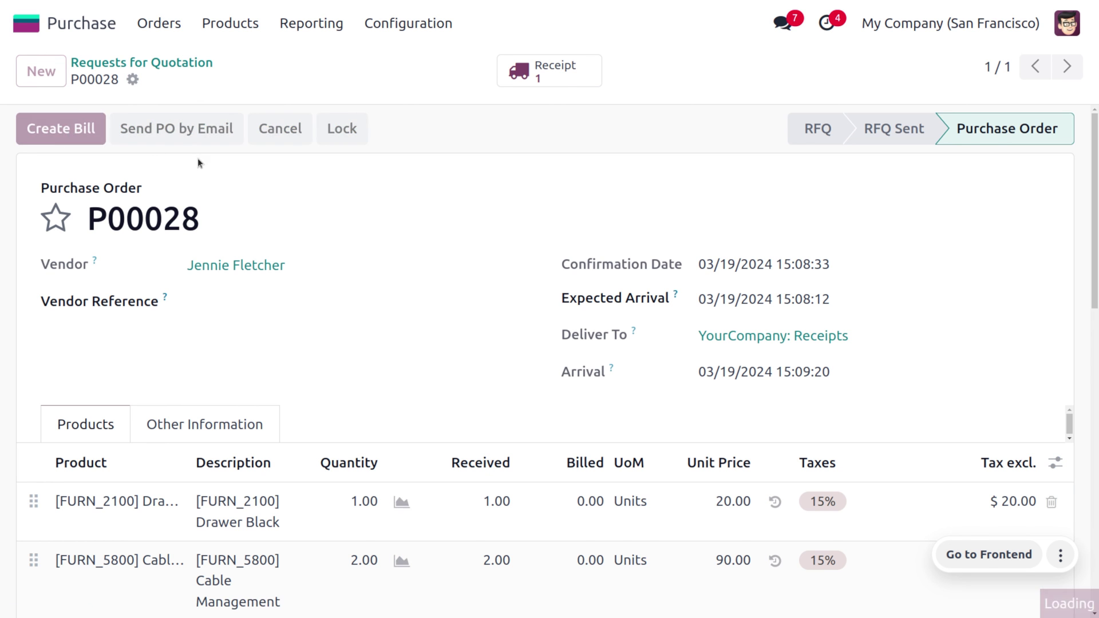
click(45, 133)
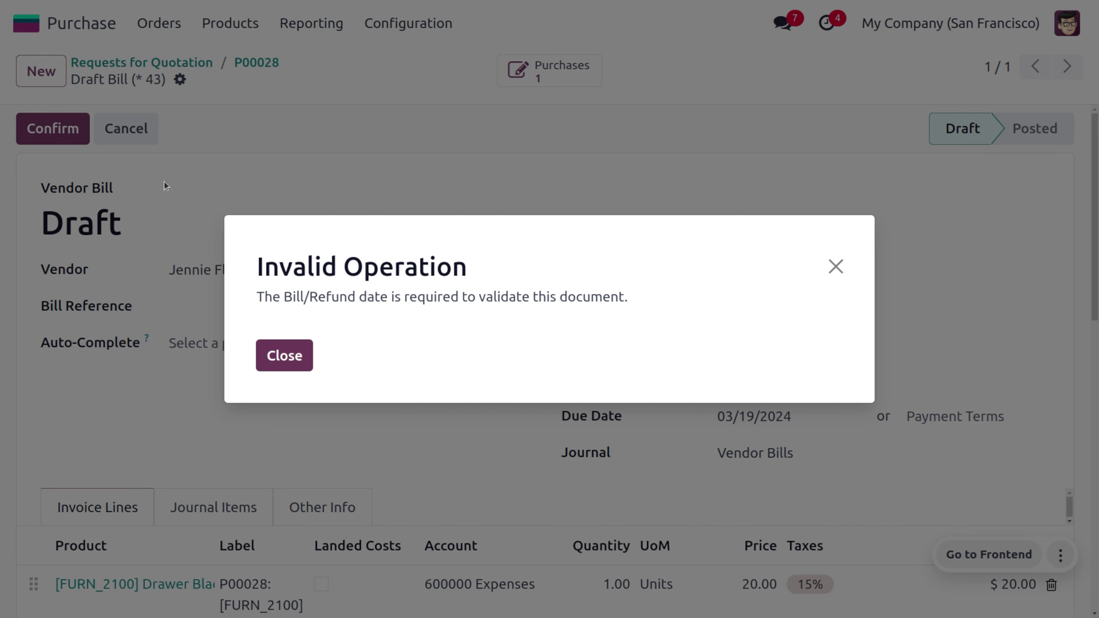
click(281, 356)
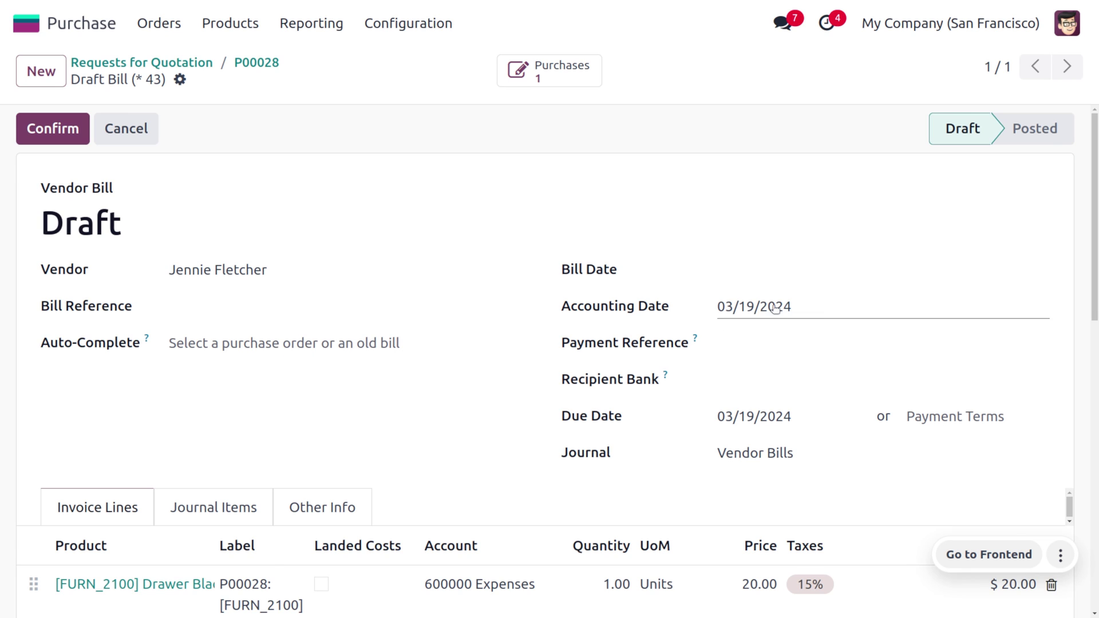
click(772, 262)
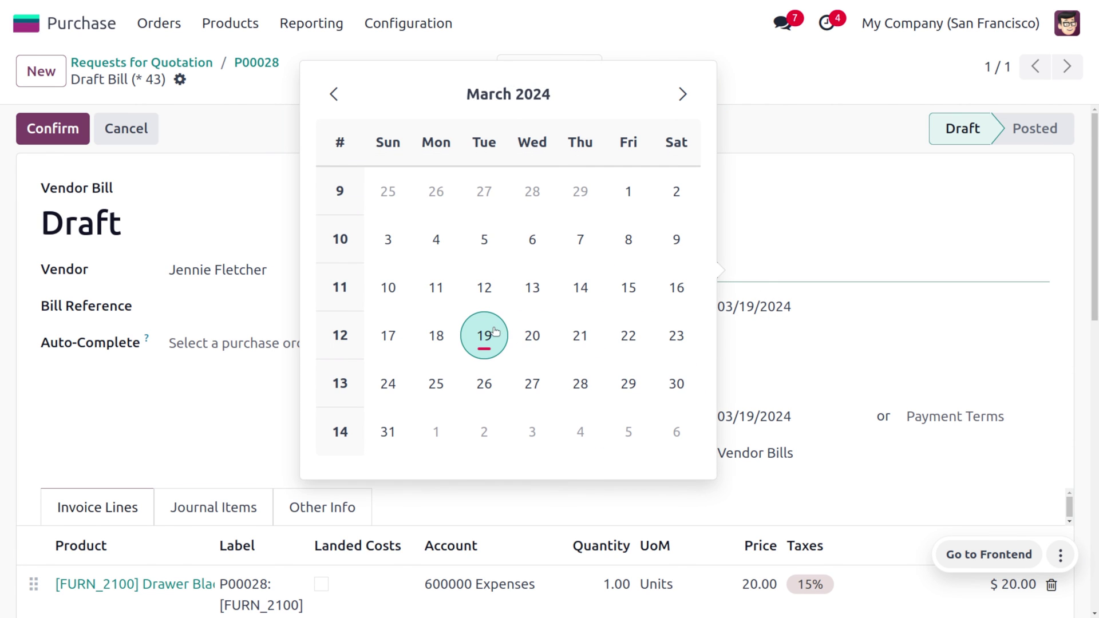
click(484, 333)
click(70, 128)
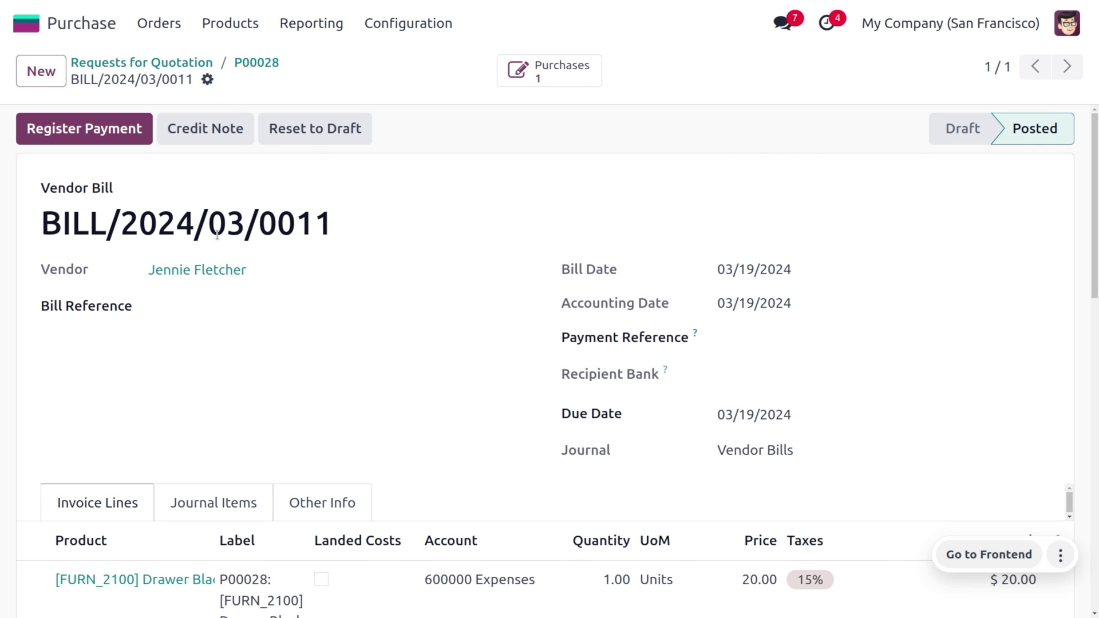
Create a request for quotation to the same vendor with one Transportation line and confirm the order
click(114, 65)
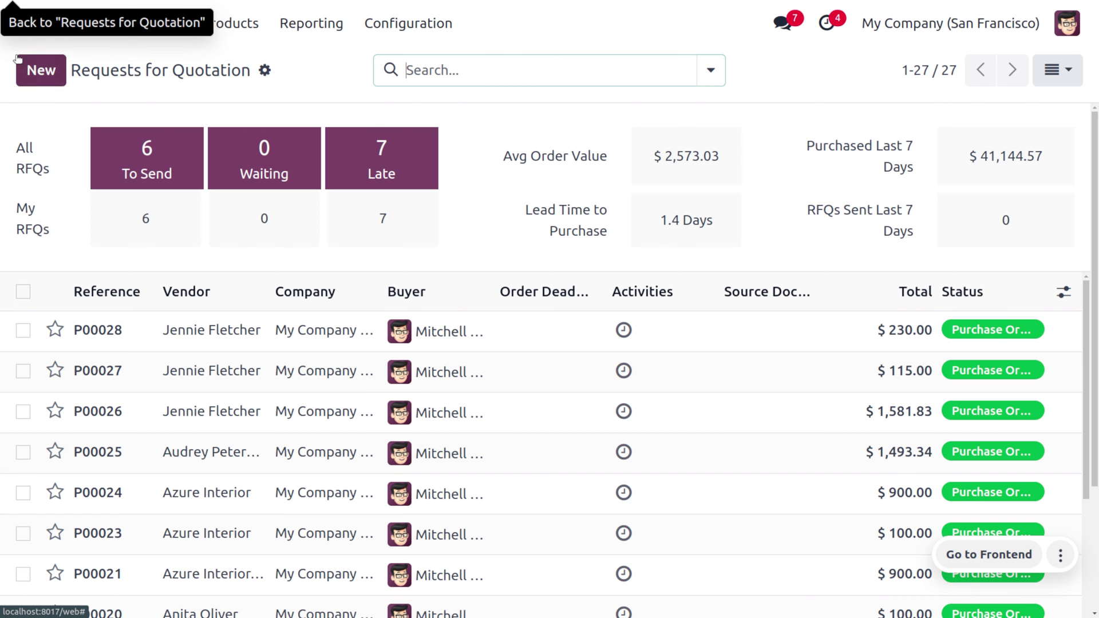
click(43, 67)
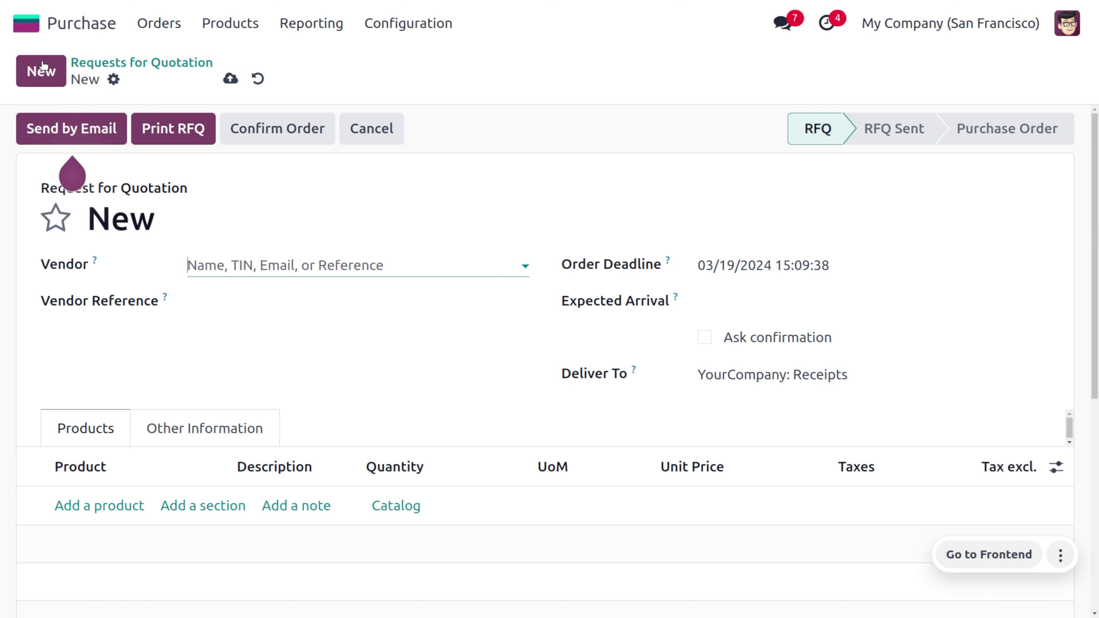
click(296, 267)
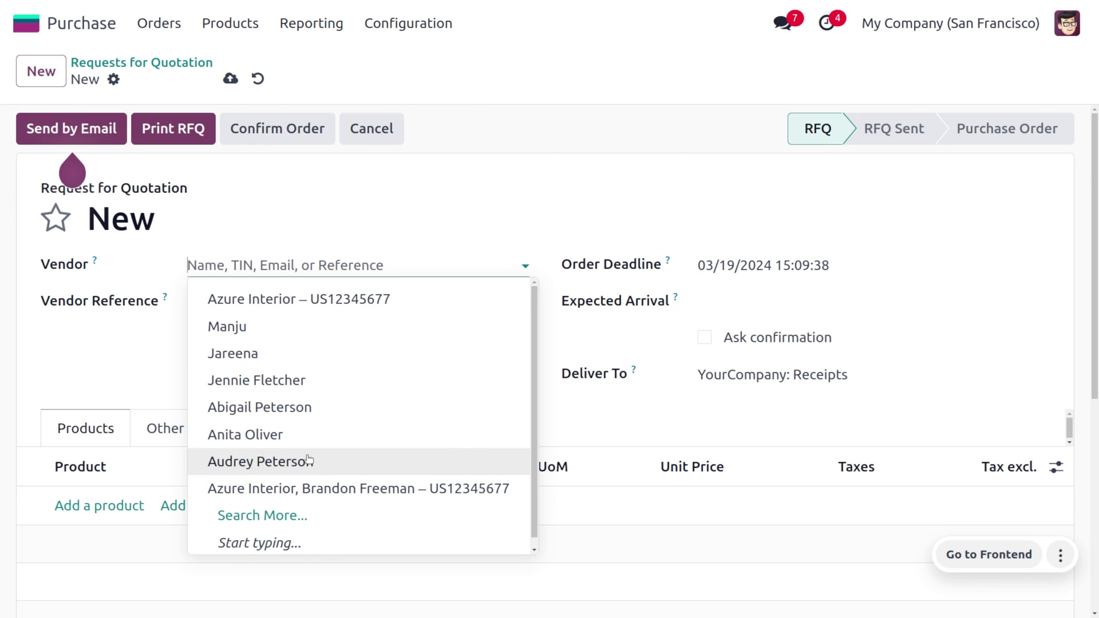
click(312, 380)
click(113, 506)
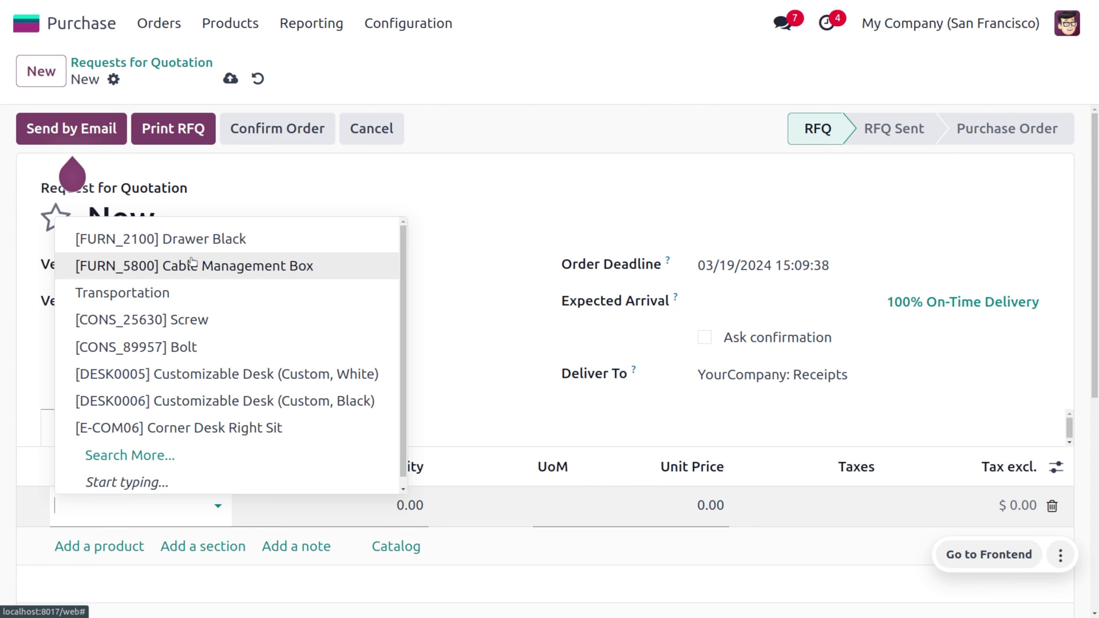
click(198, 297)
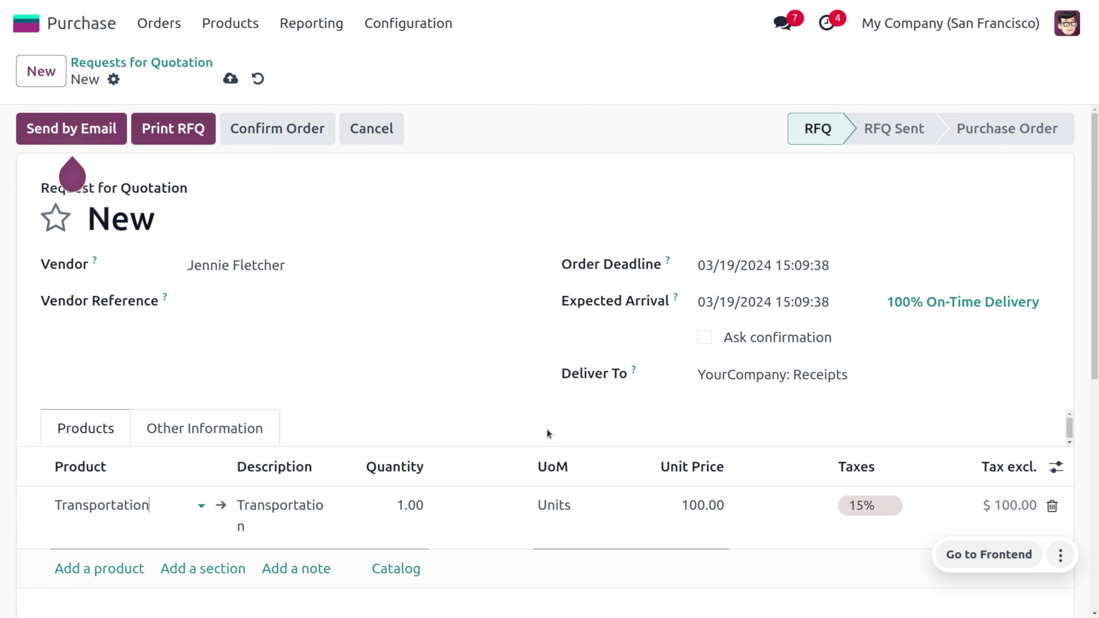
click(274, 122)
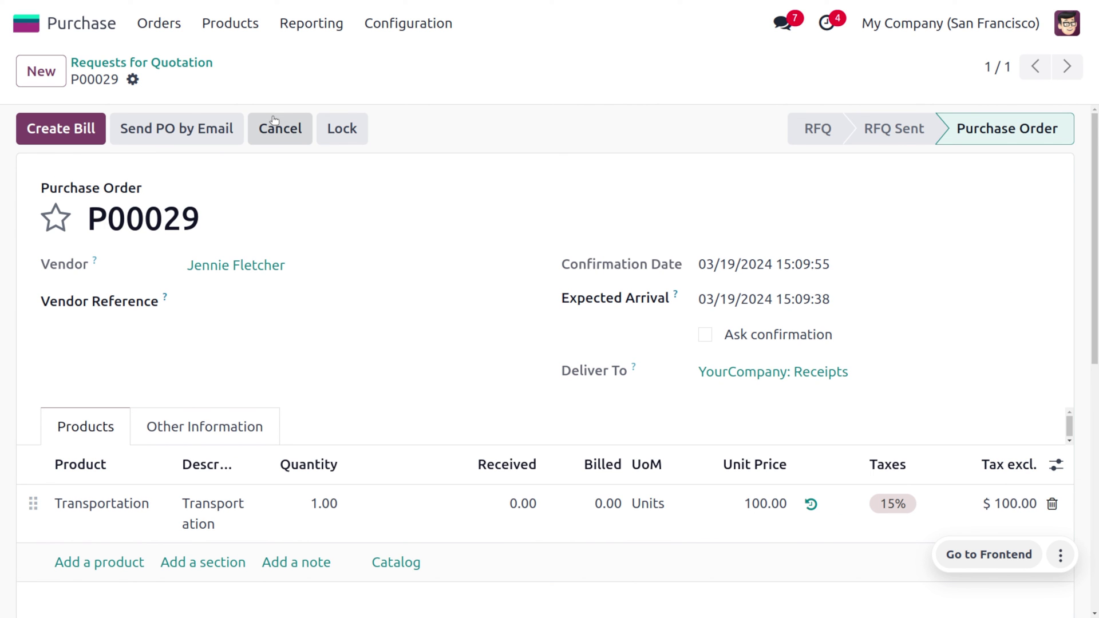
Create a landed cost from the Transportation order's bill, with transfer WH/IN/00016 and vendor bill BILL/2024/03/0011
click(60, 127)
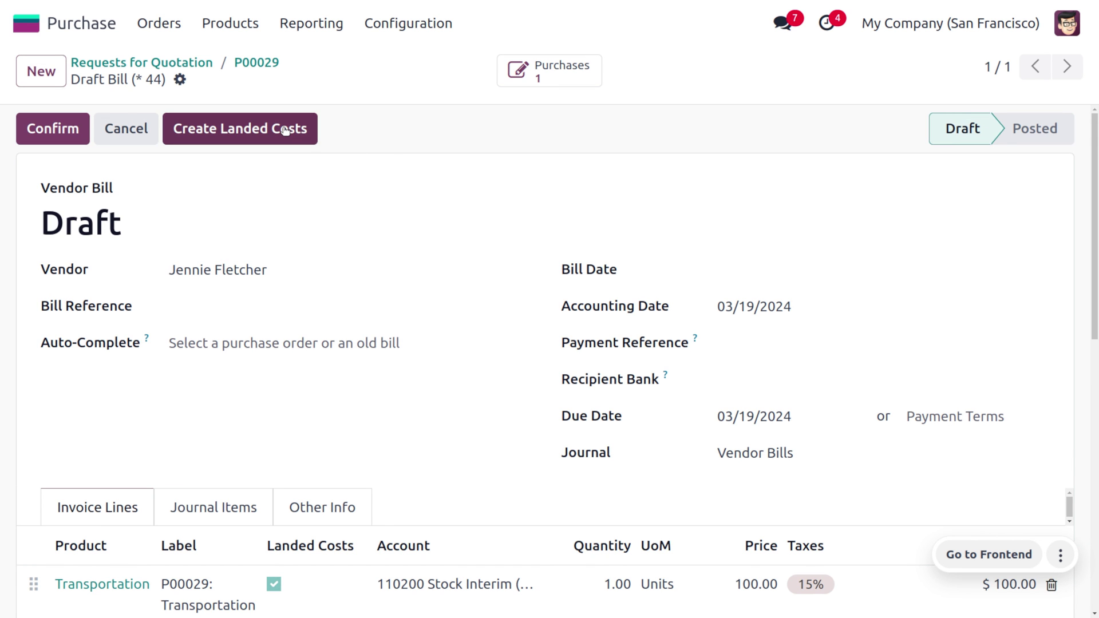
click(284, 130)
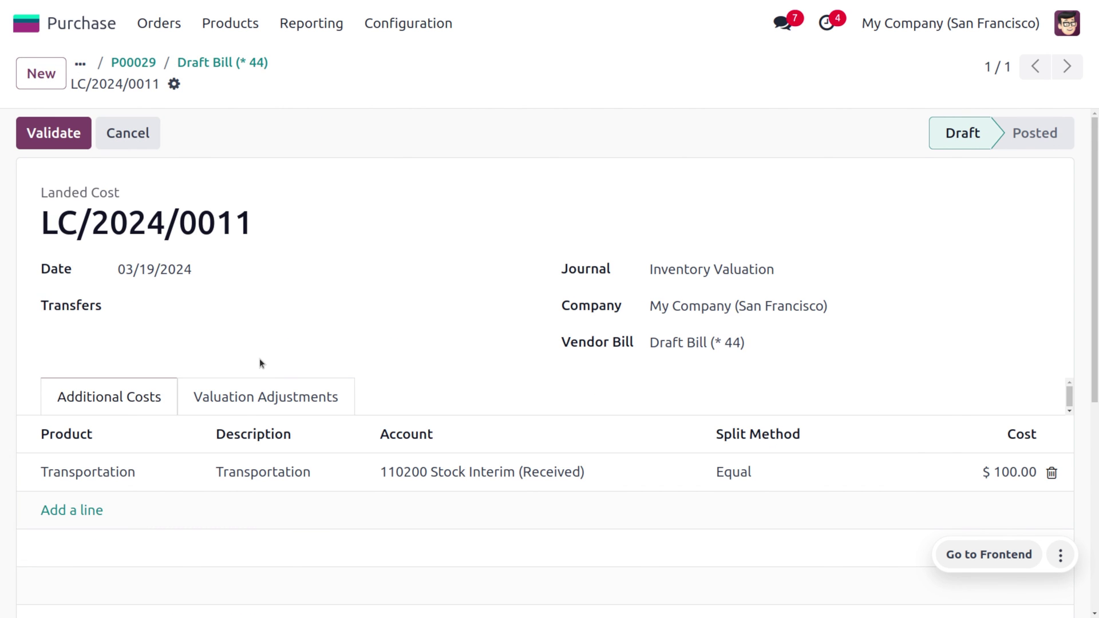
click(225, 307)
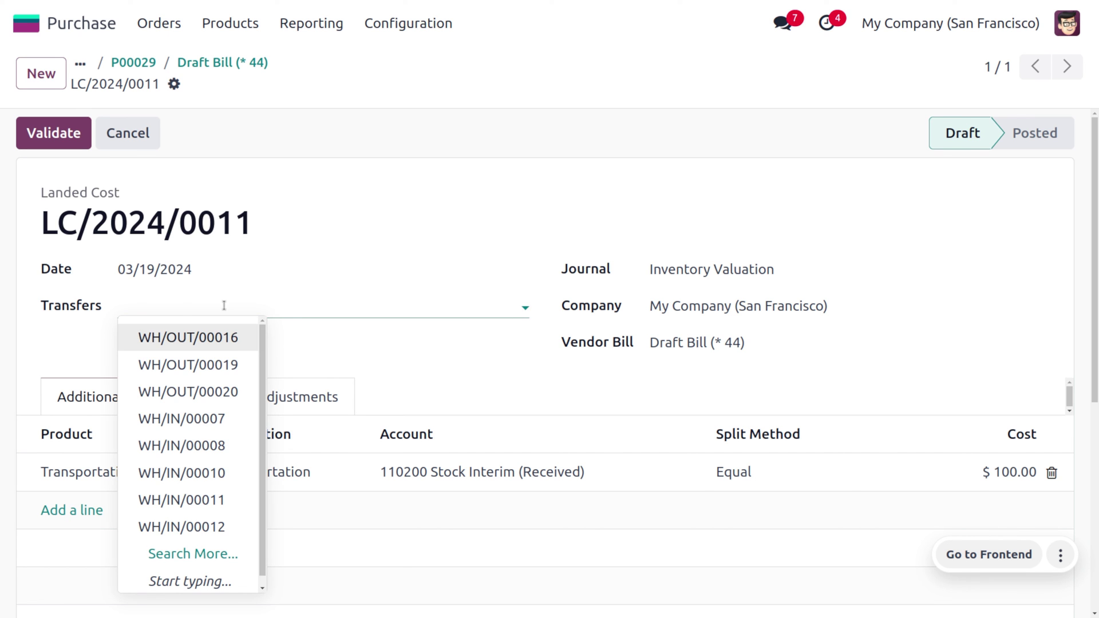
text(WH/IN/00016)
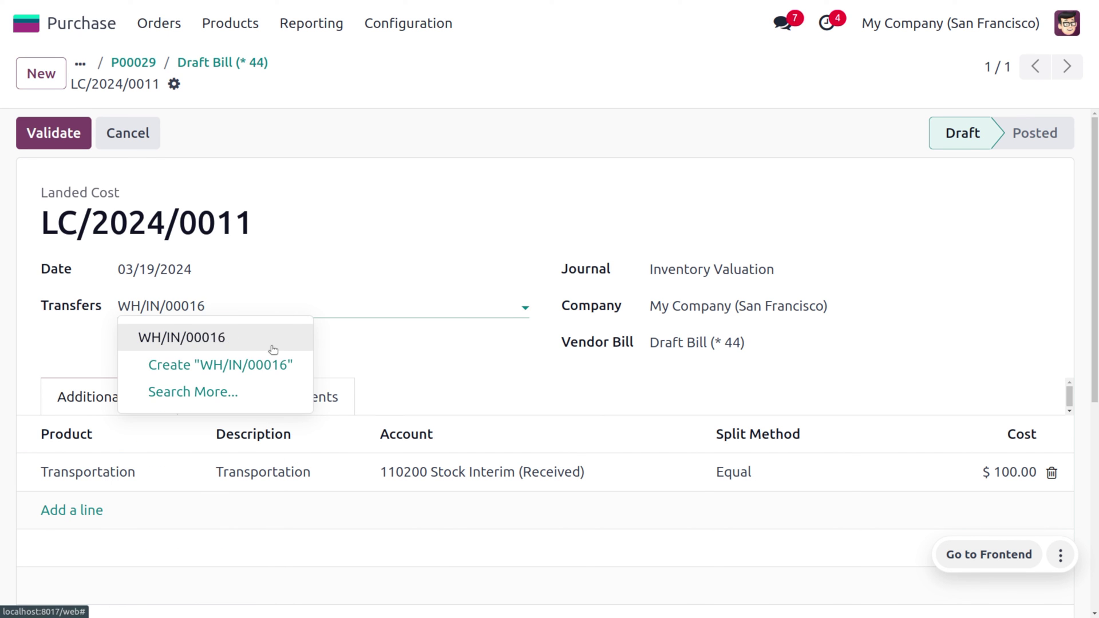
click(270, 342)
click(711, 342)
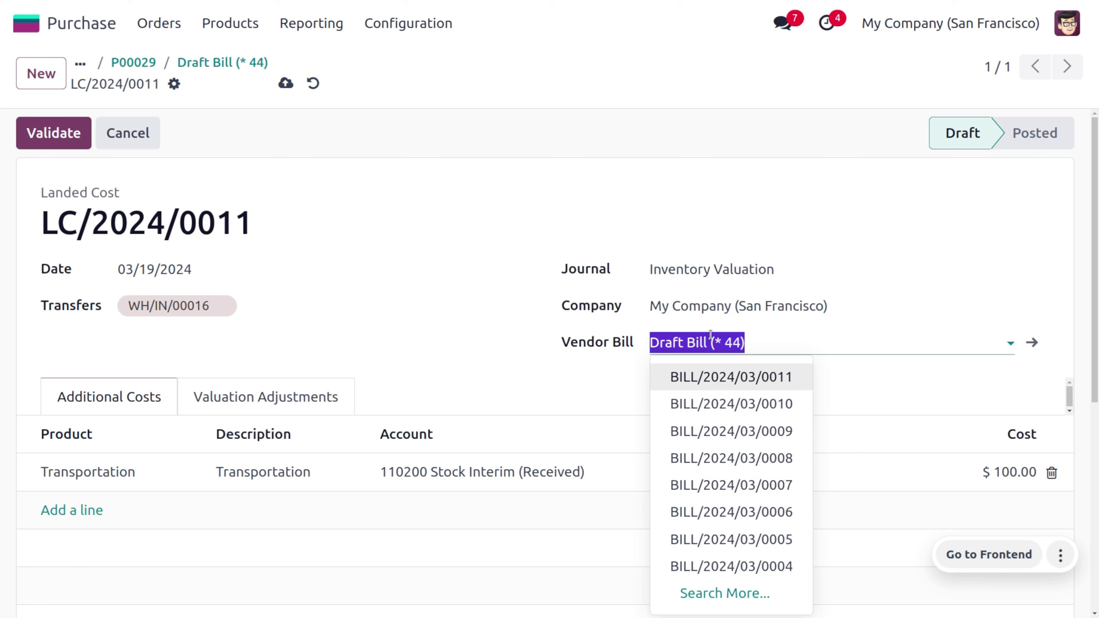
click(705, 379)
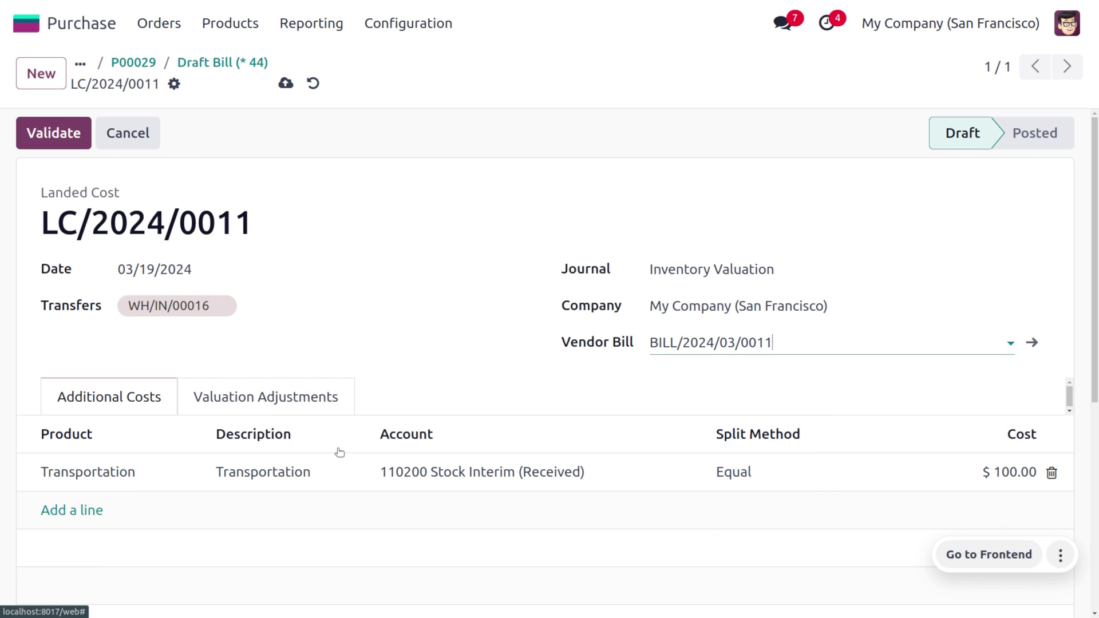
Set the Transportation cost line's split method to By Volume, save the landed cost and compute it
click(769, 470)
click(767, 466)
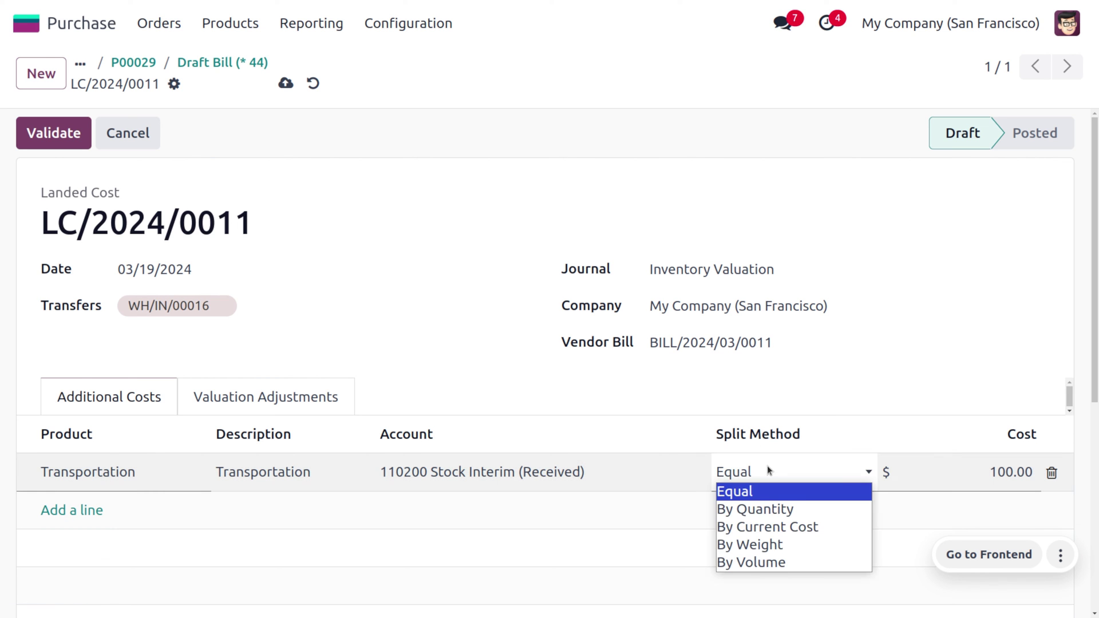
click(782, 566)
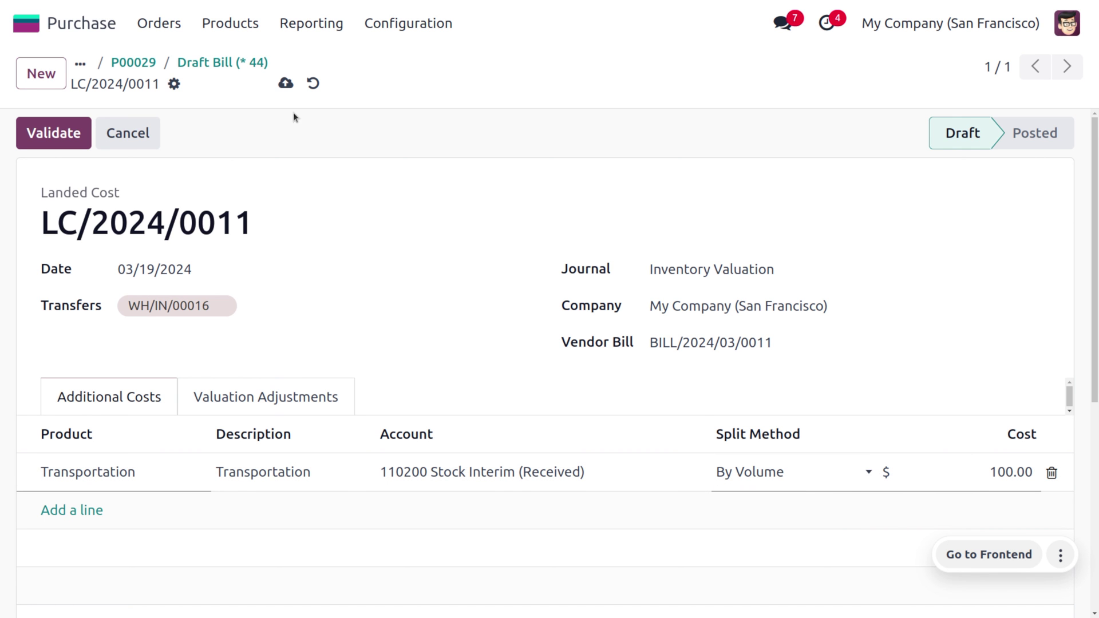
click(282, 85)
scroll(630, 240, down, 4)
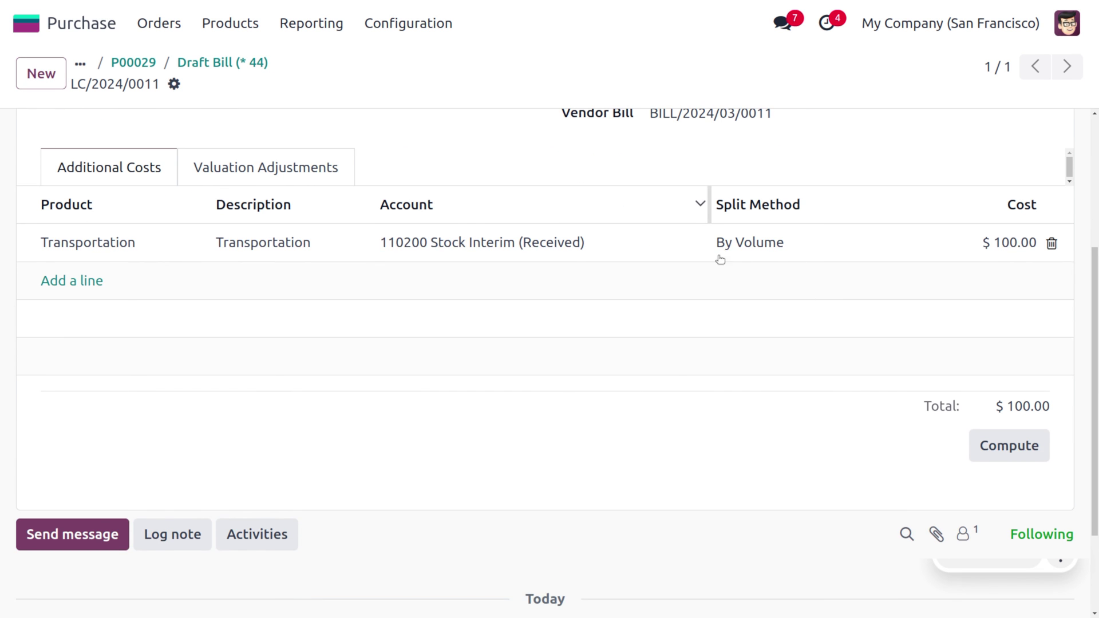
click(994, 444)
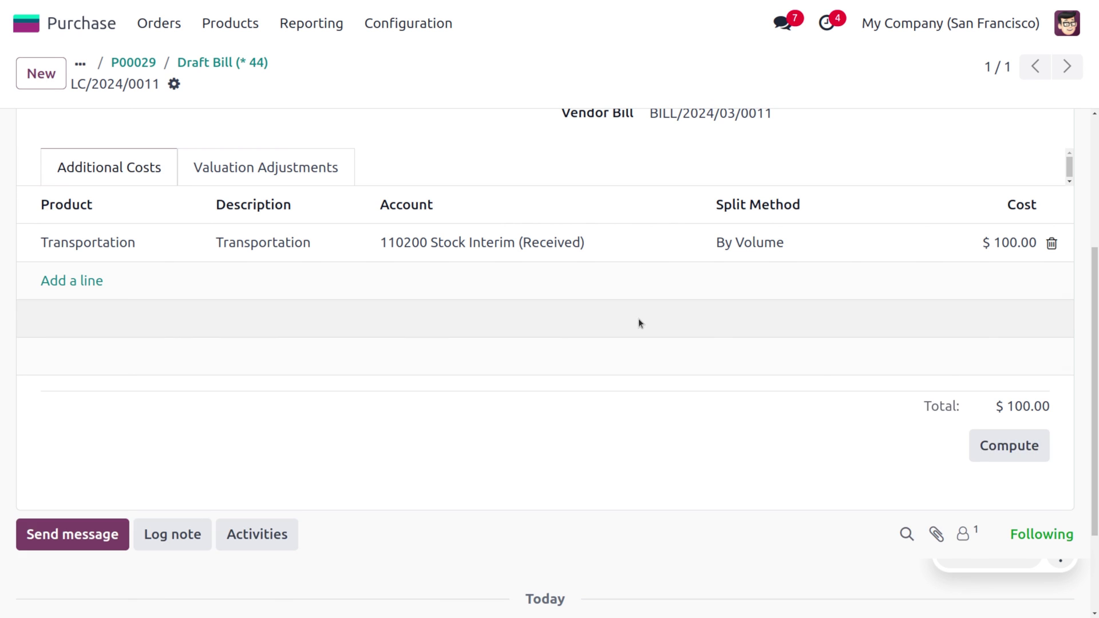
Review the valuation adjustments for Drawer Black and Cable Management Box, and validate the landed cost
scroll(638, 319, up, 4)
click(255, 399)
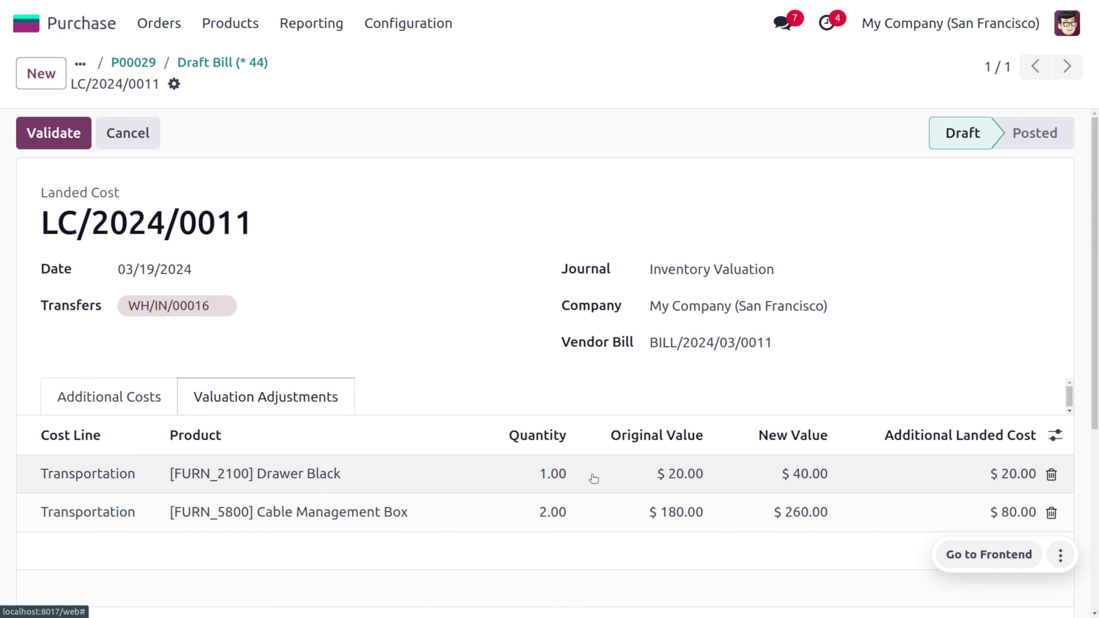
scroll(607, 553, down, 4)
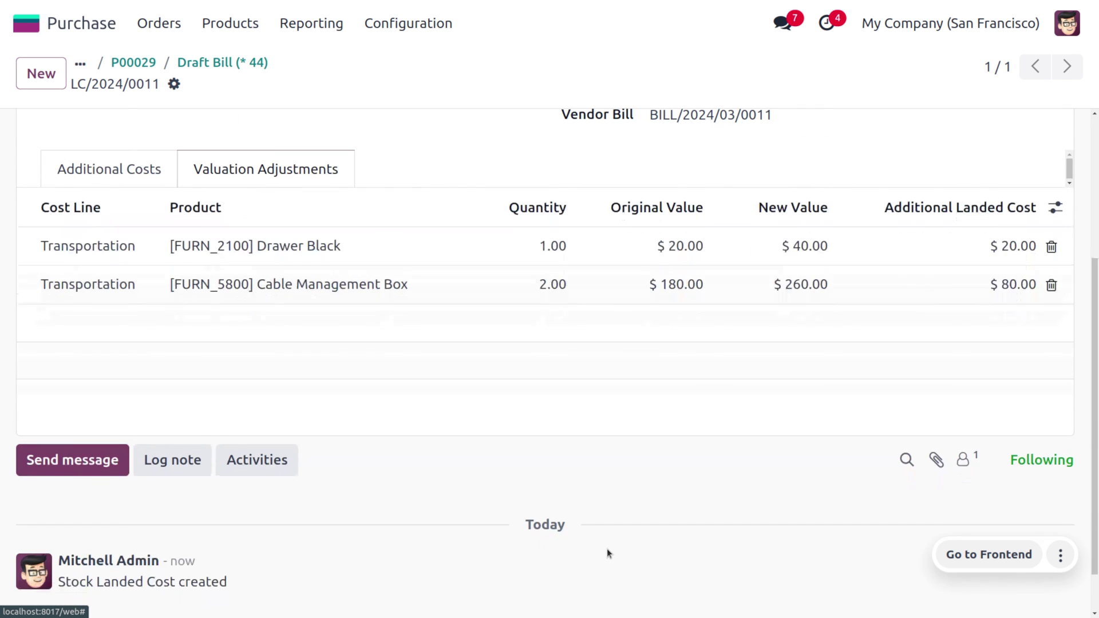
scroll(606, 553, up, 2)
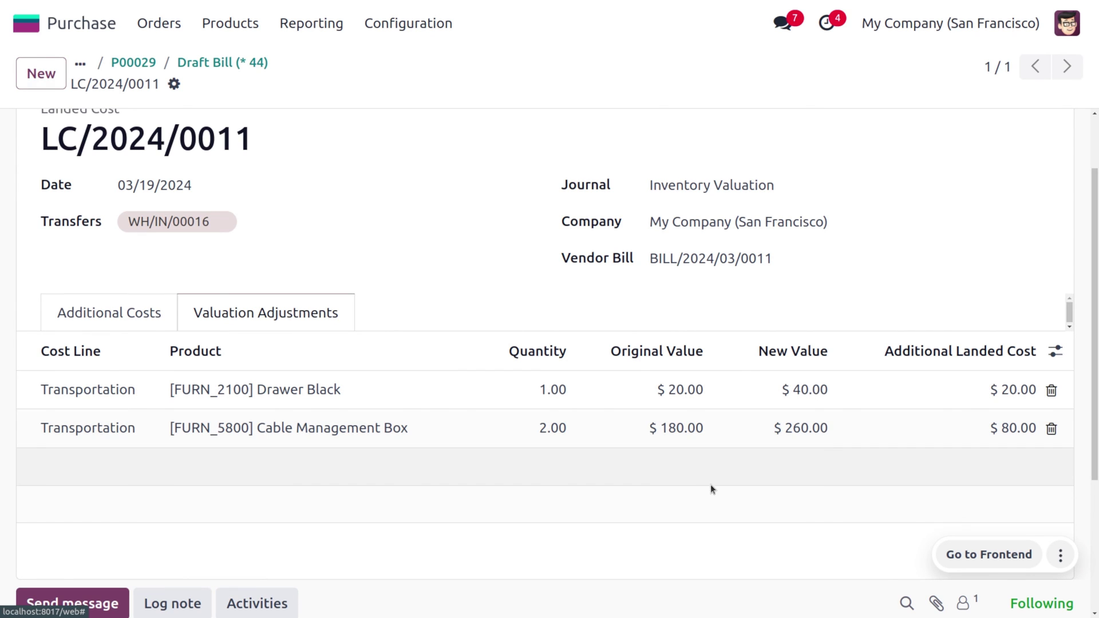
scroll(711, 495, down, 3)
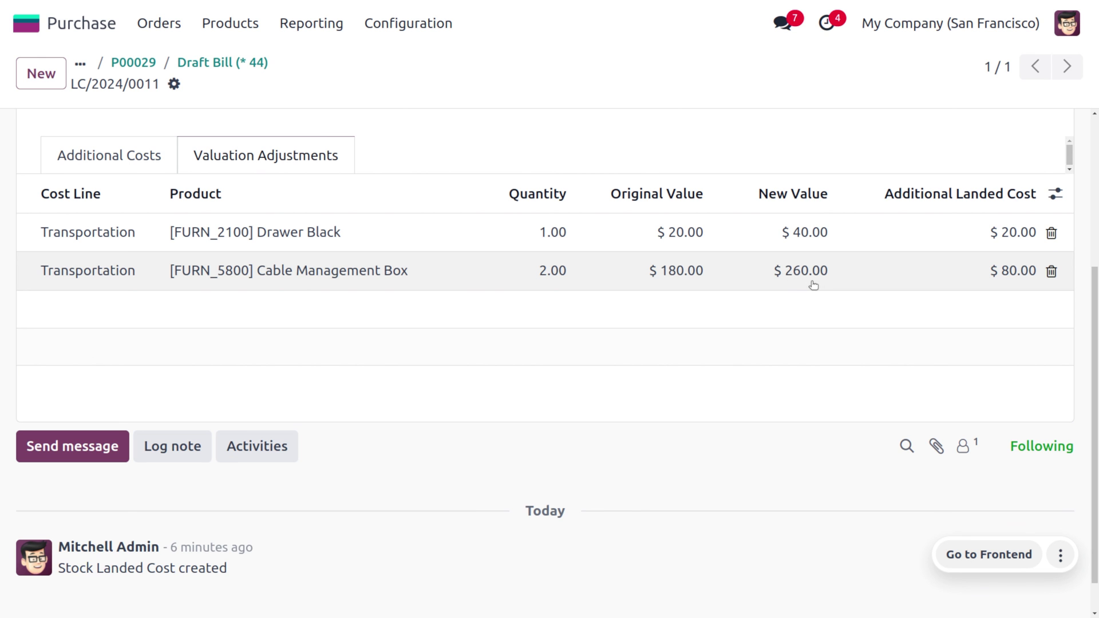
scroll(616, 231, up, 5)
click(32, 143)
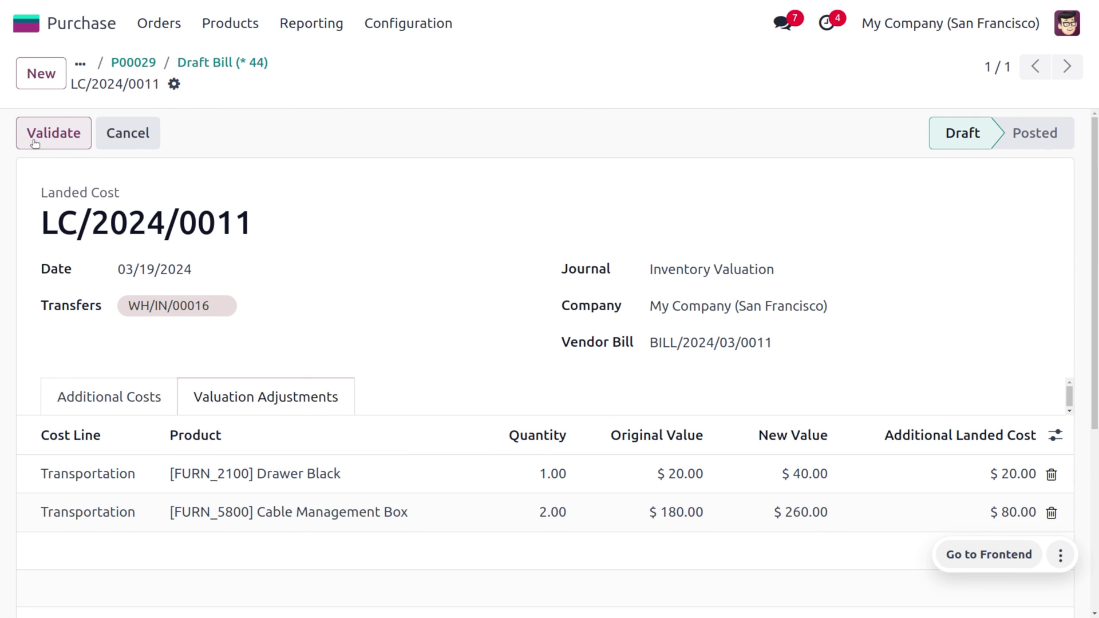
Open the [FURN_5800] Cable Management Box record from the product list
click(230, 22)
click(253, 62)
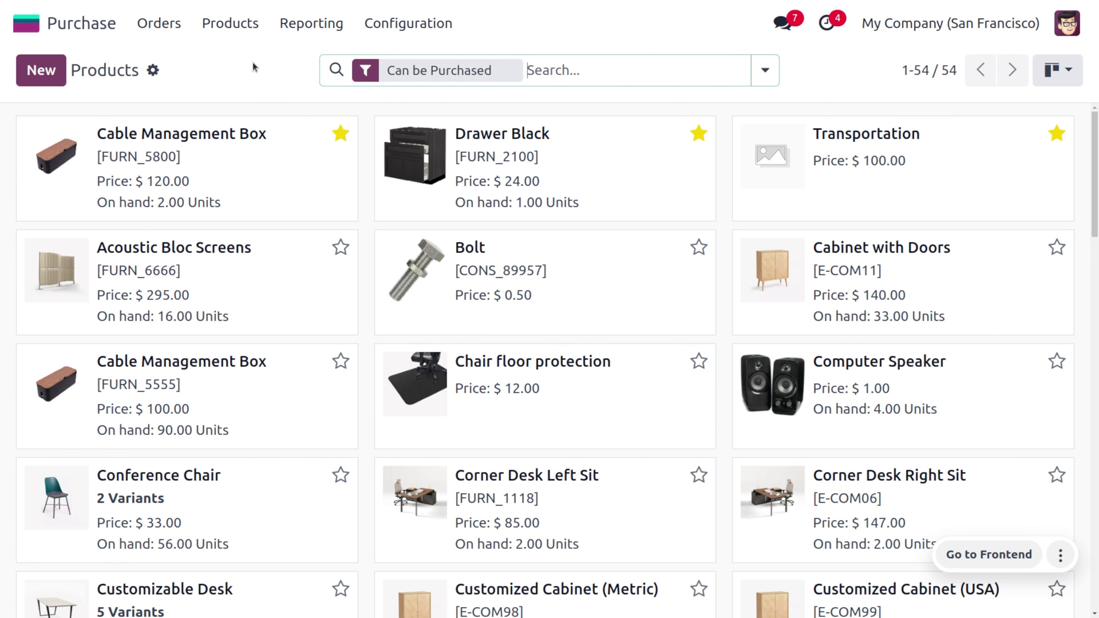
click(301, 171)
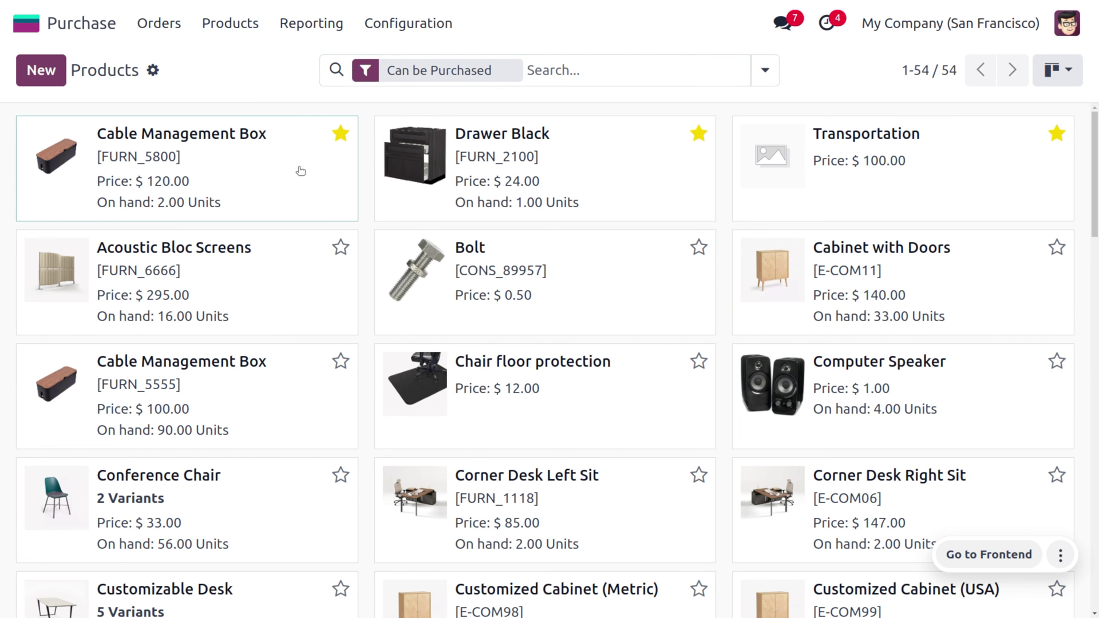